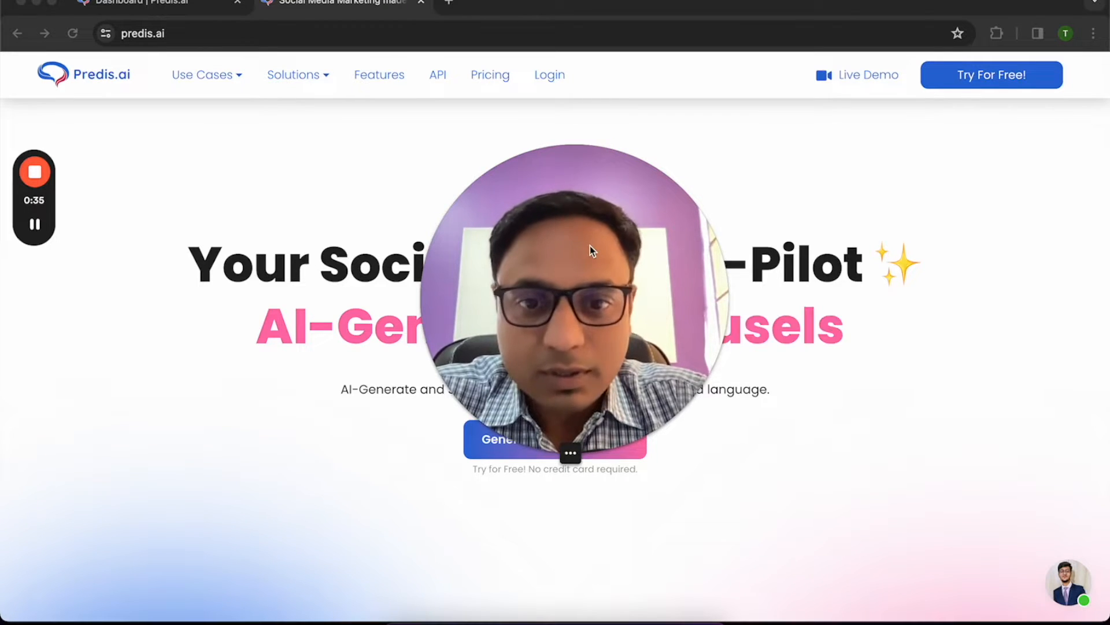
mouse_move(567, 455)
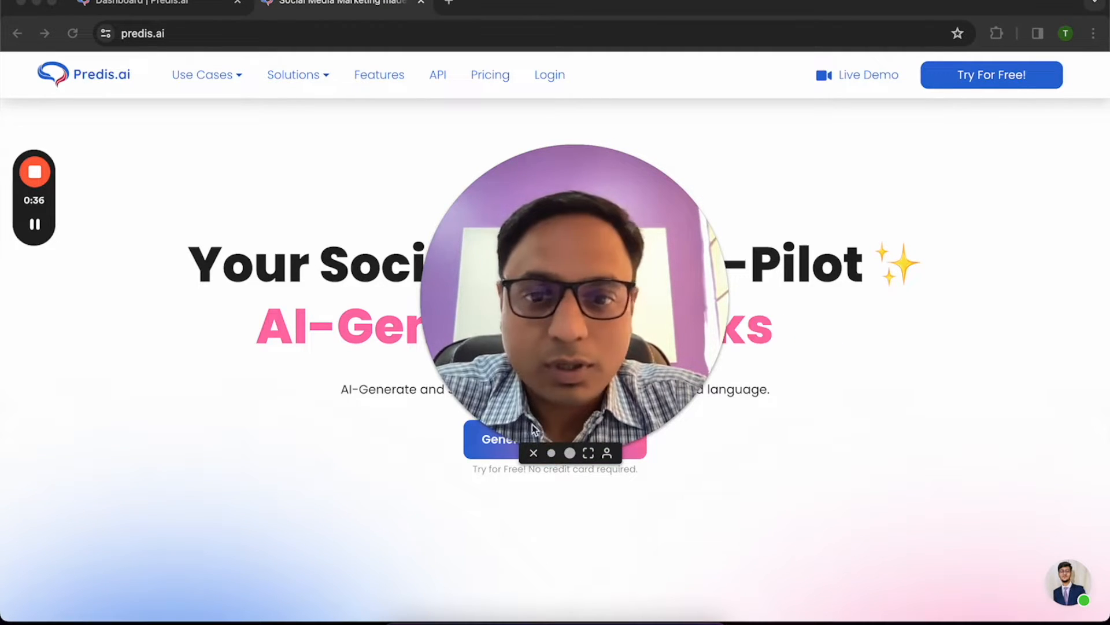
left_click(552, 453)
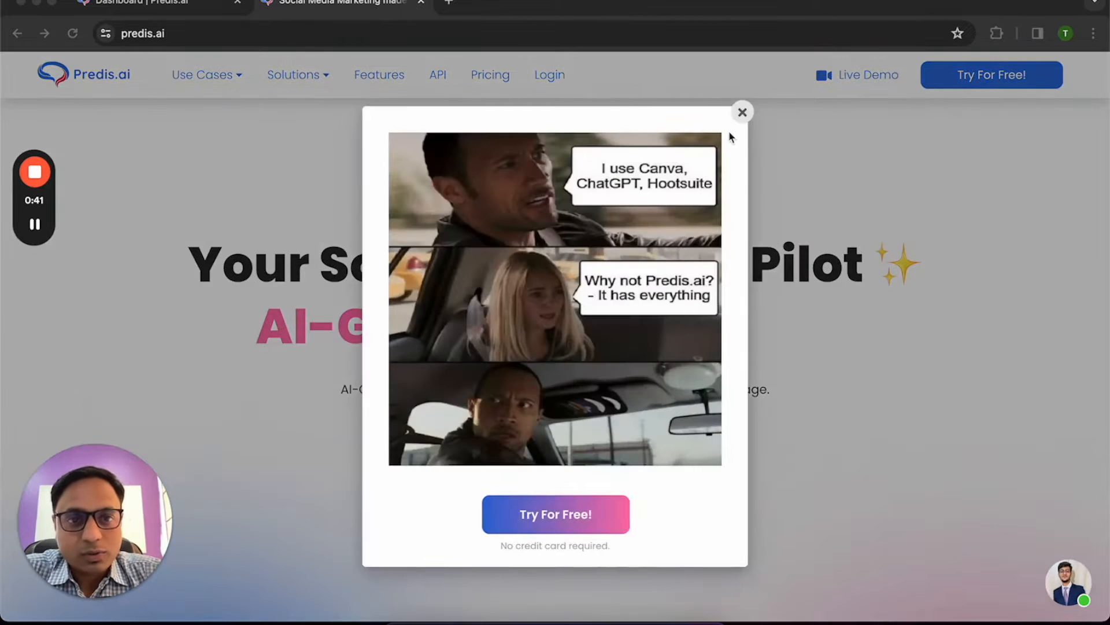
- Dismiss the promotional pop-up on the Predis.ai homepage and switch to the dashboard
left_click(743, 114)
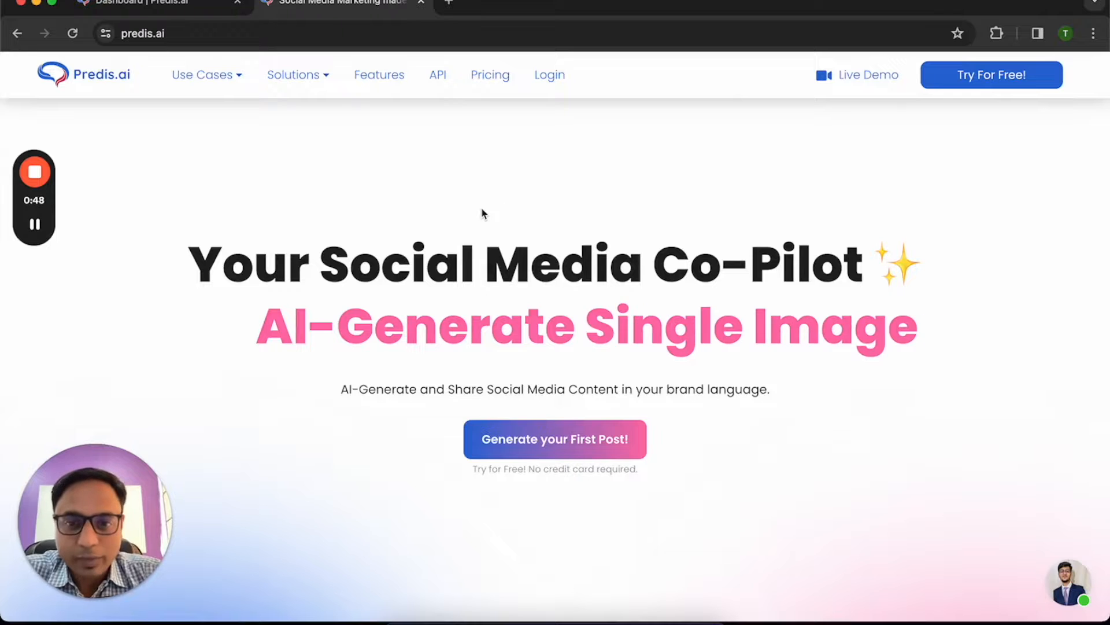
left_click(175, 3)
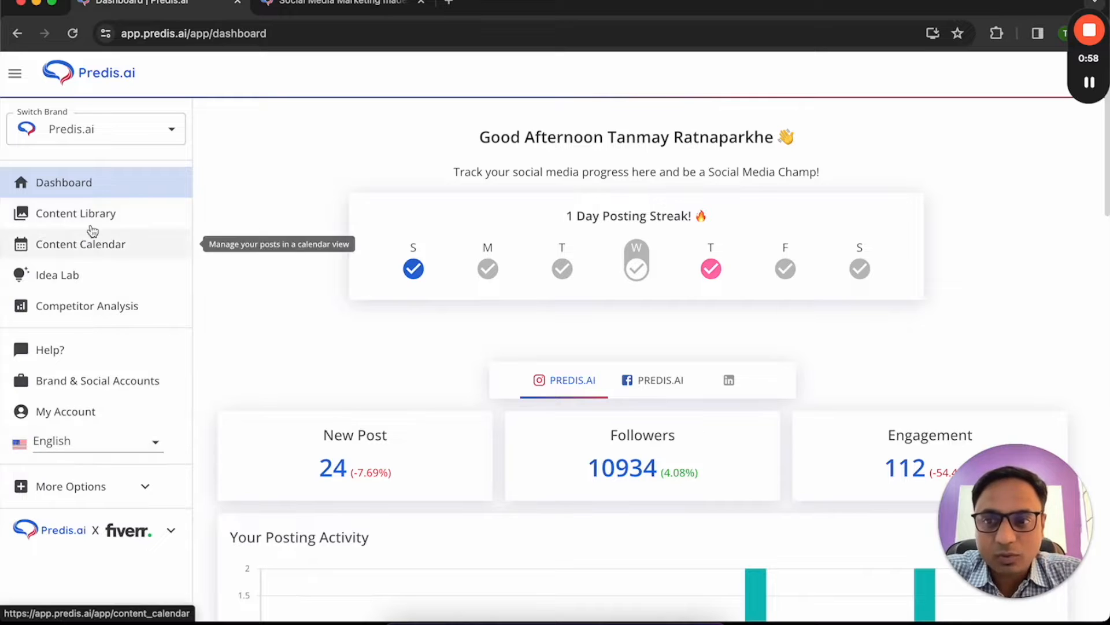
- Open the Content Library and look through the existing posts
left_click(93, 213)
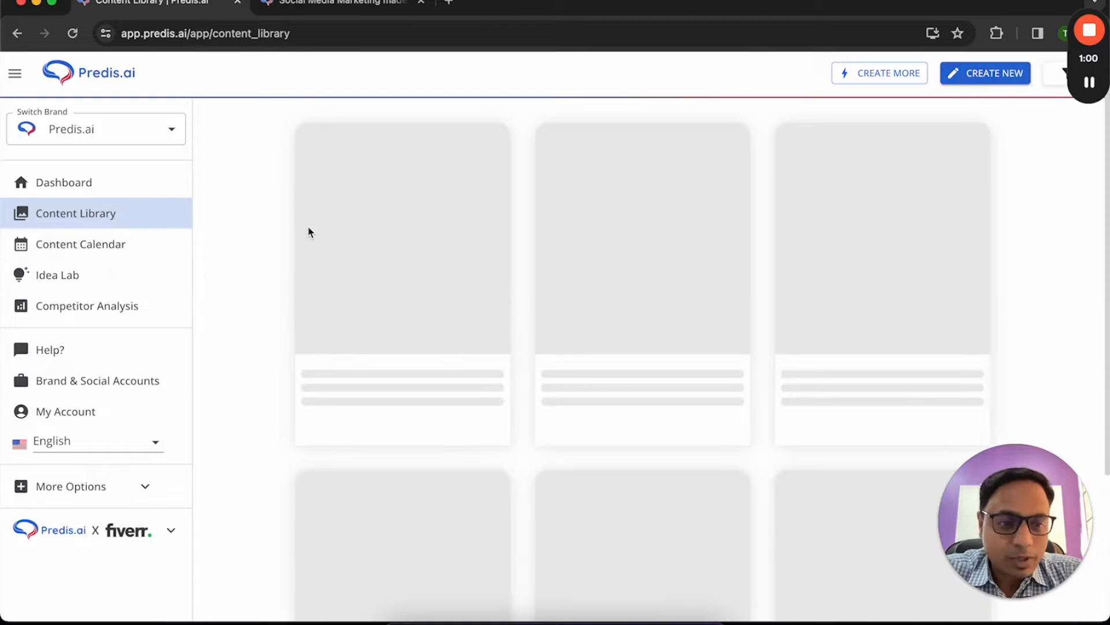
scroll(253, 290, "down", 8)
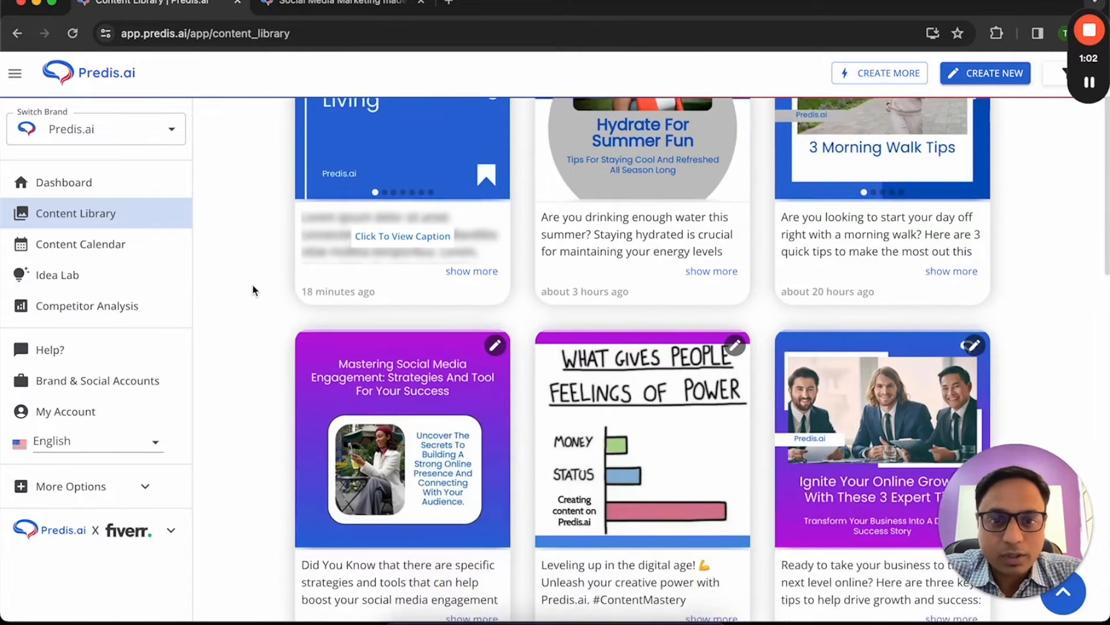
scroll(252, 290, "up", 3)
scroll(253, 290, "up", 5)
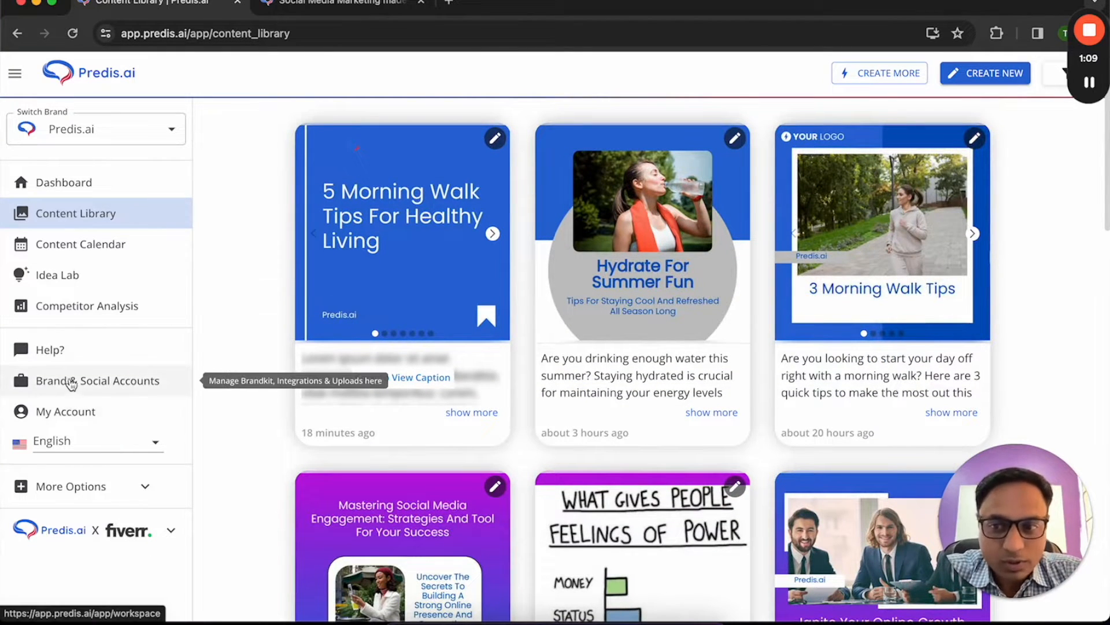
- Review the brand details under Brand & Social Accounts, and return to browse the posts in the Content Library
left_click(94, 387)
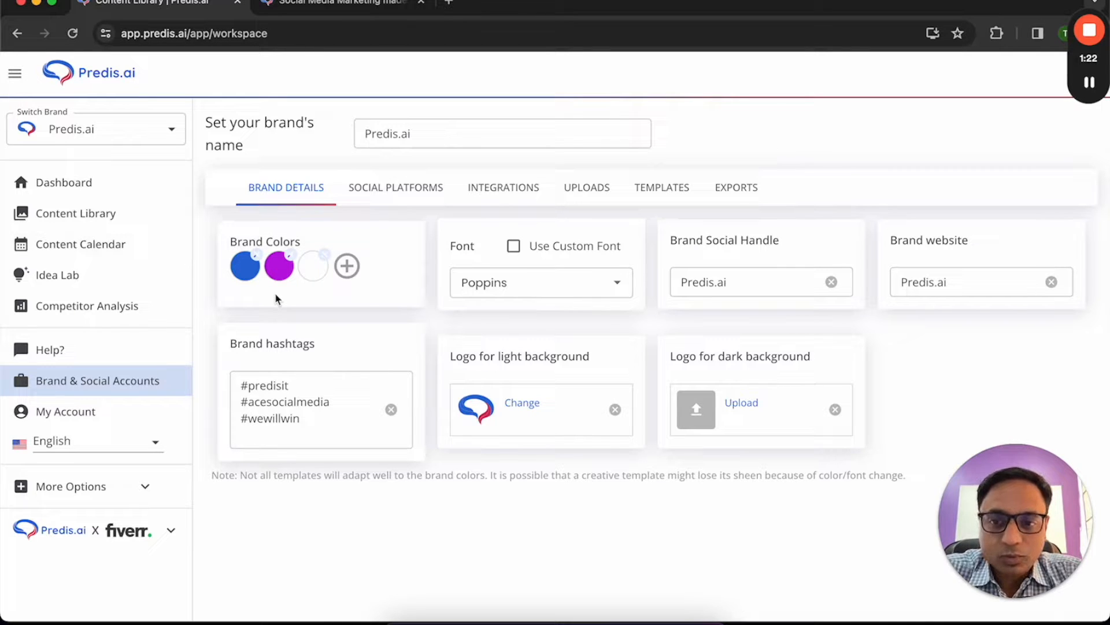
left_click(117, 213)
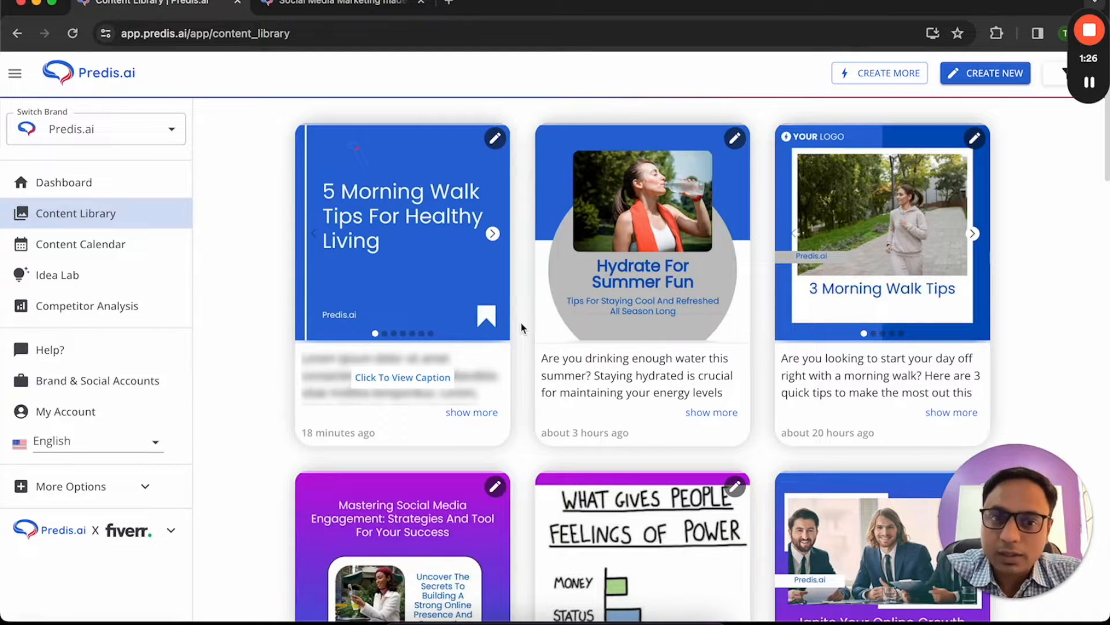
scroll(520, 323, "down", 6)
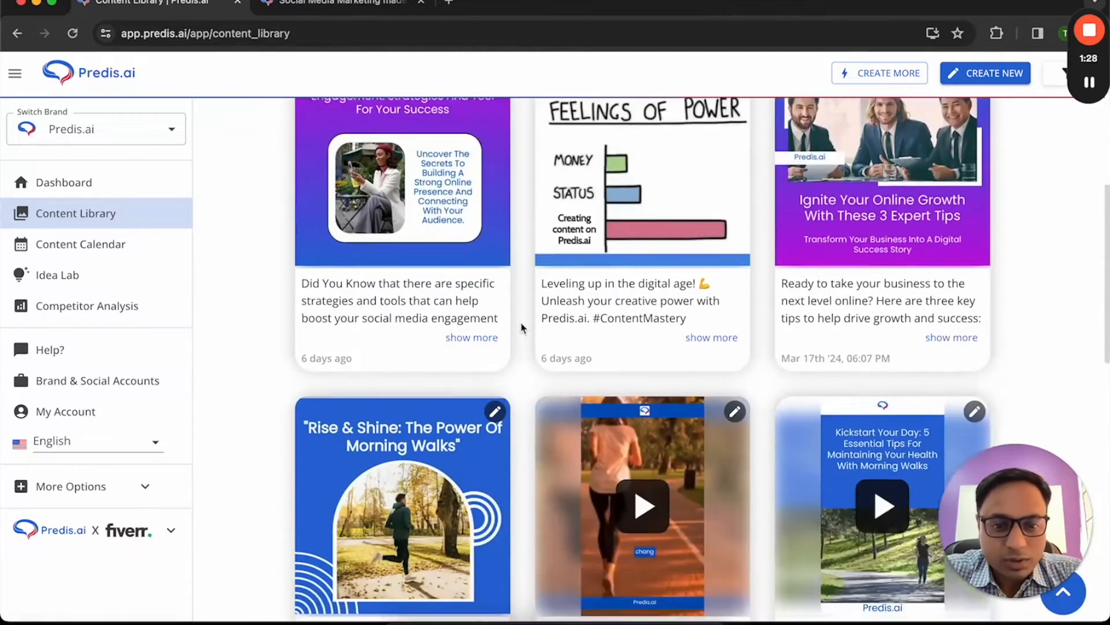
scroll(521, 325, "down", 14)
scroll(521, 322, "down", 9)
scroll(521, 321, "up", 7)
scroll(521, 327, "up", 20)
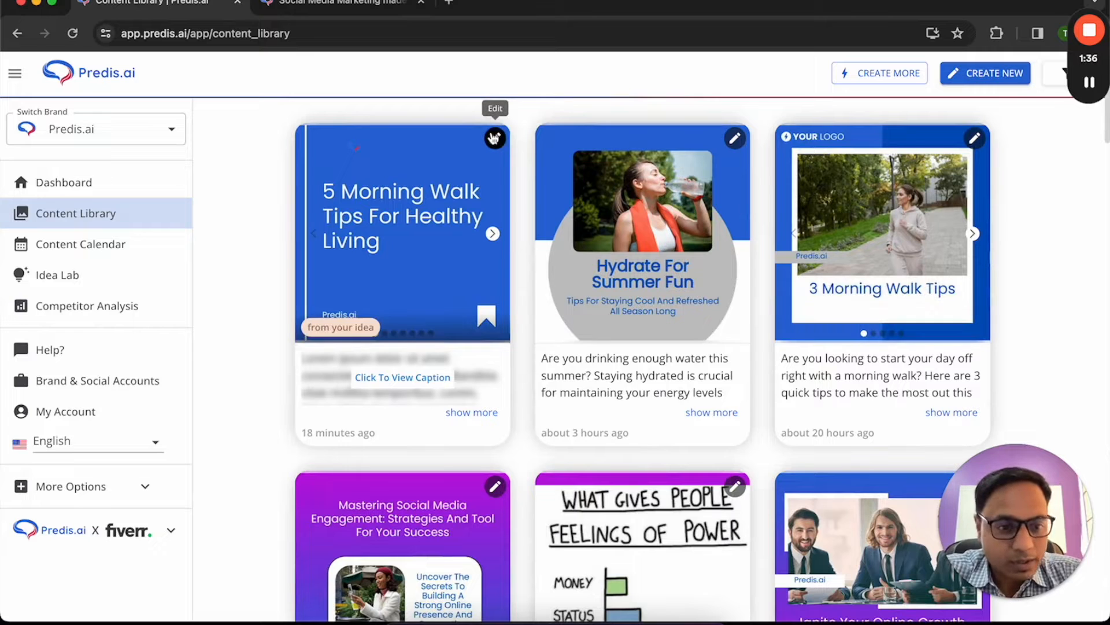
- Start creating a new post with the Text to Post option
left_click(977, 80)
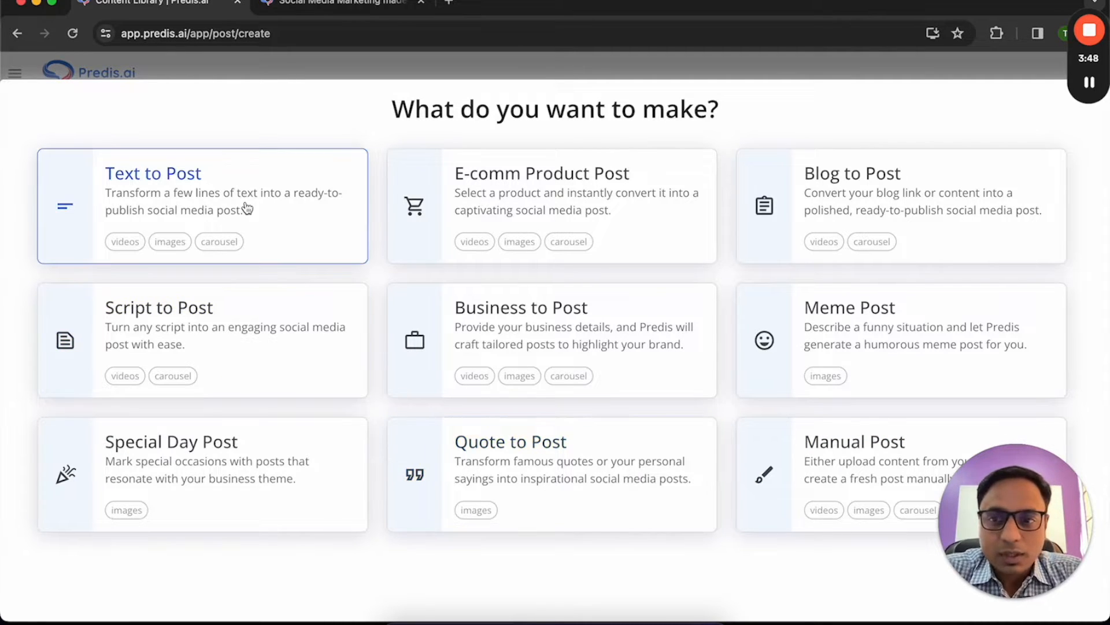
left_click(212, 196)
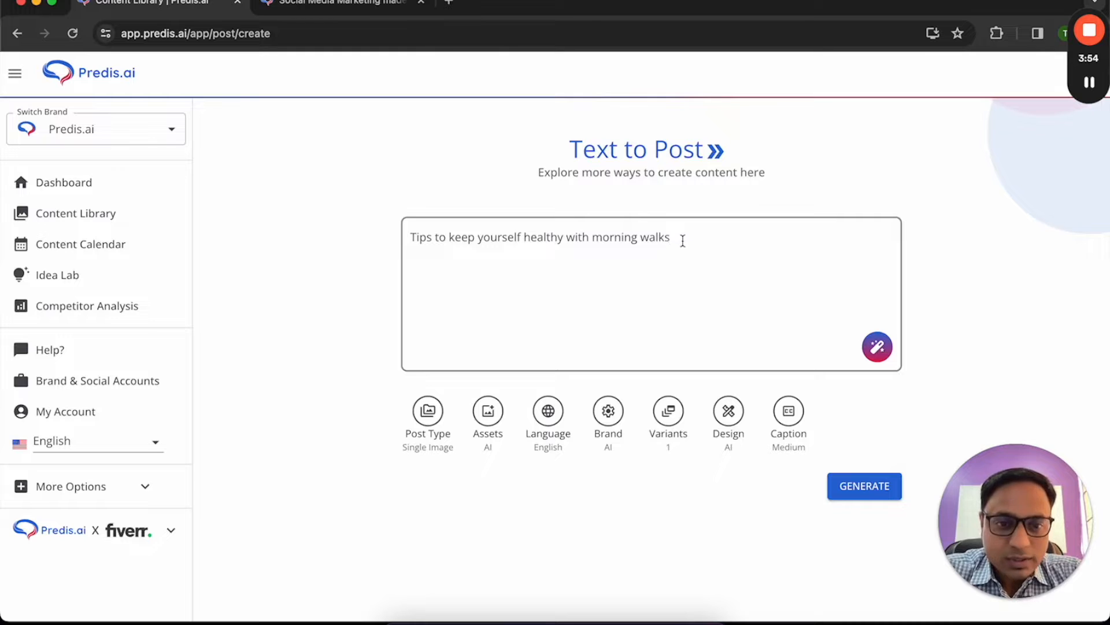
left_click_drag(683, 241, 403, 245)
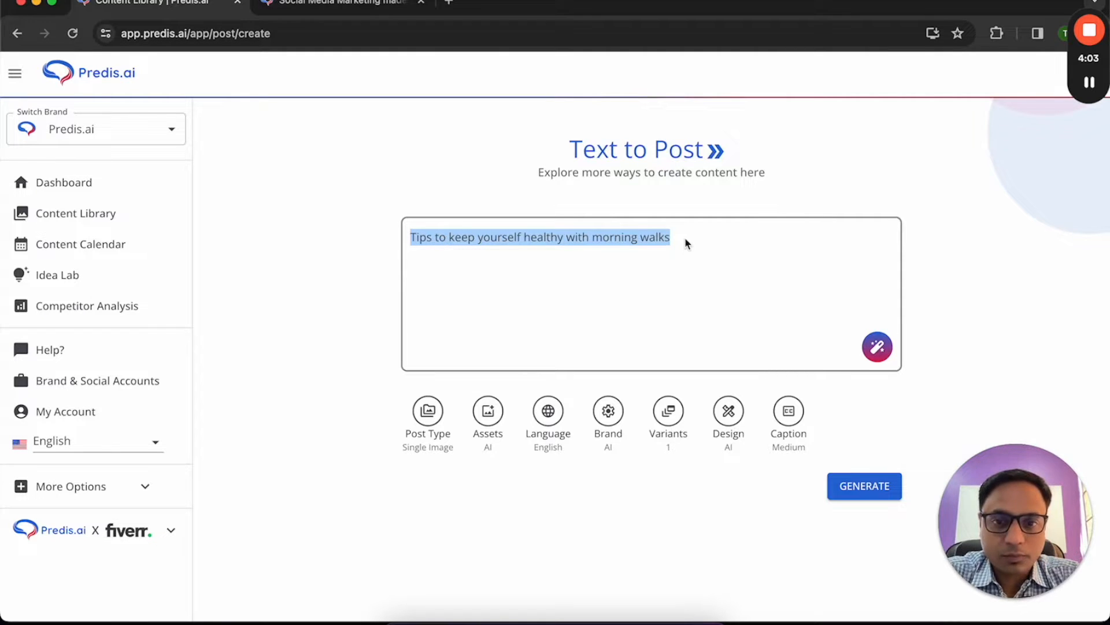
left_click(678, 238)
double_click(679, 238)
left_click(690, 237)
left_click_drag(696, 238, 416, 243)
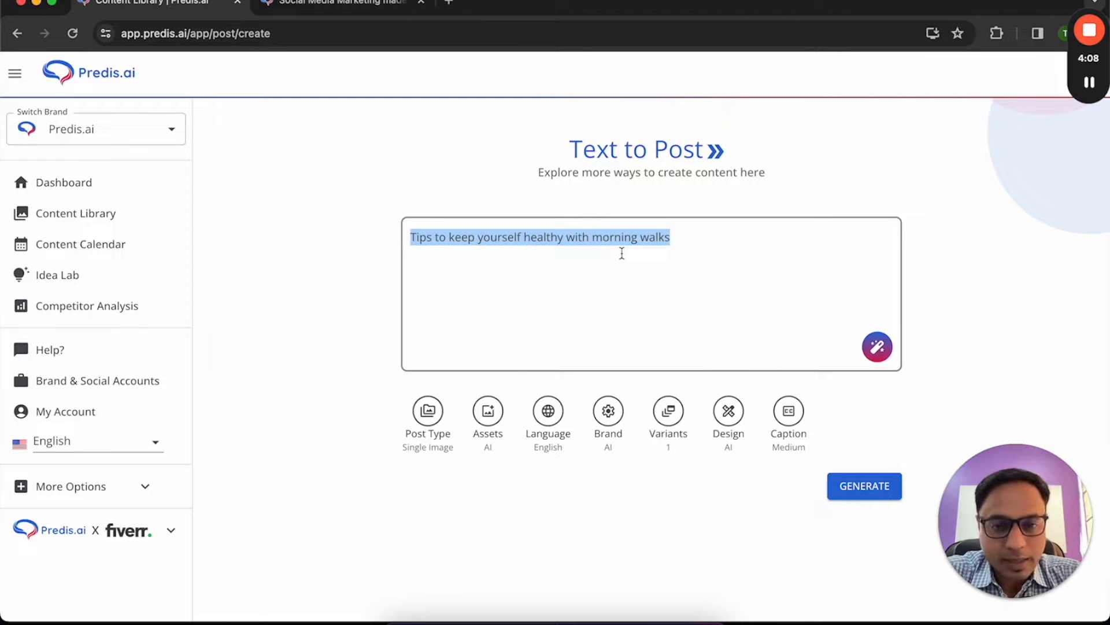
left_click(680, 237)
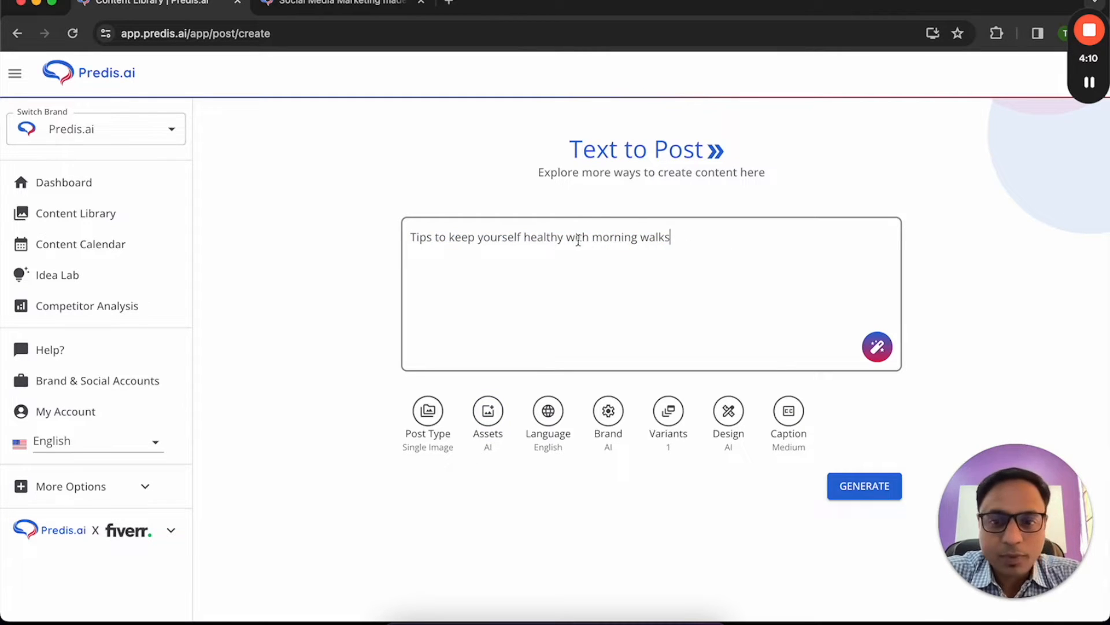
left_click_drag(682, 239, 307, 244)
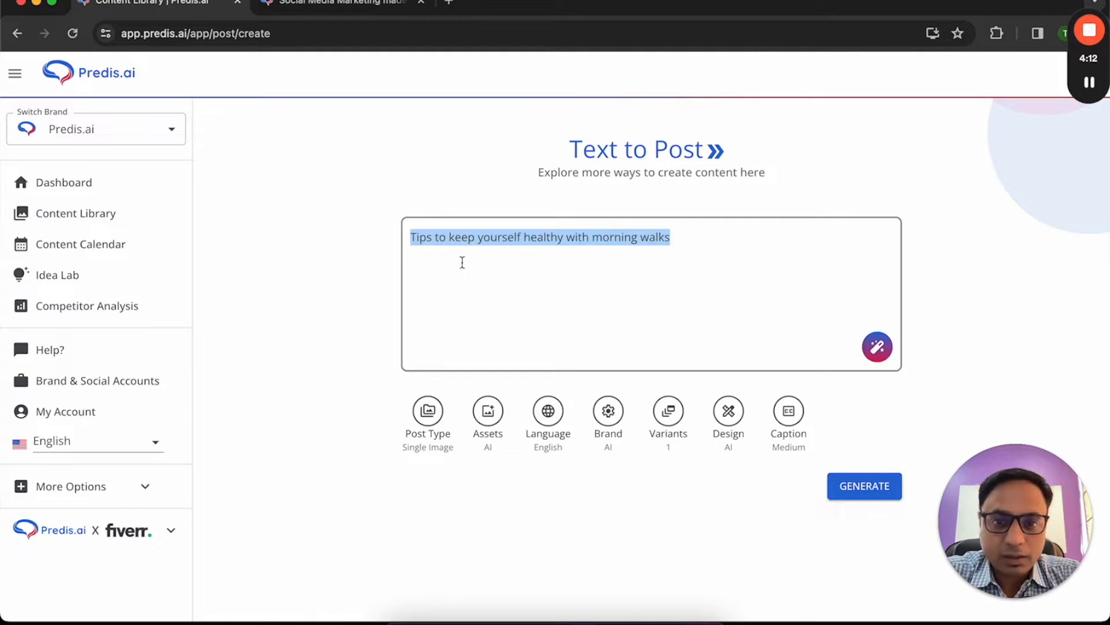
left_click(492, 258)
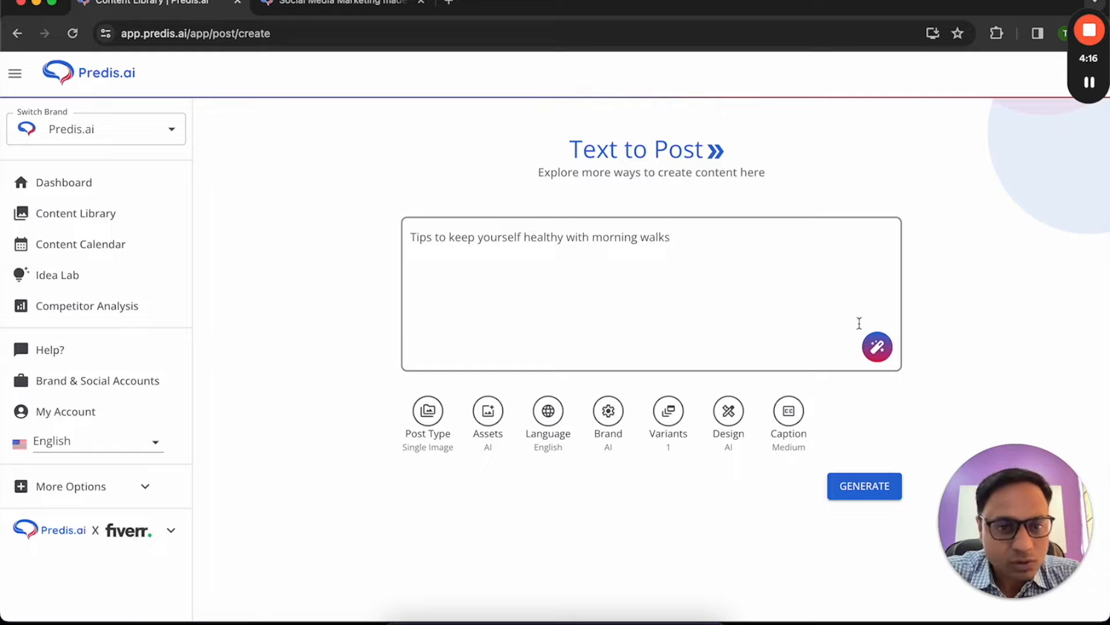
- Generate AI input ideas from the prompt "Tips to keep yourself healthy with morning walks" and read the suggestions
left_click(877, 348)
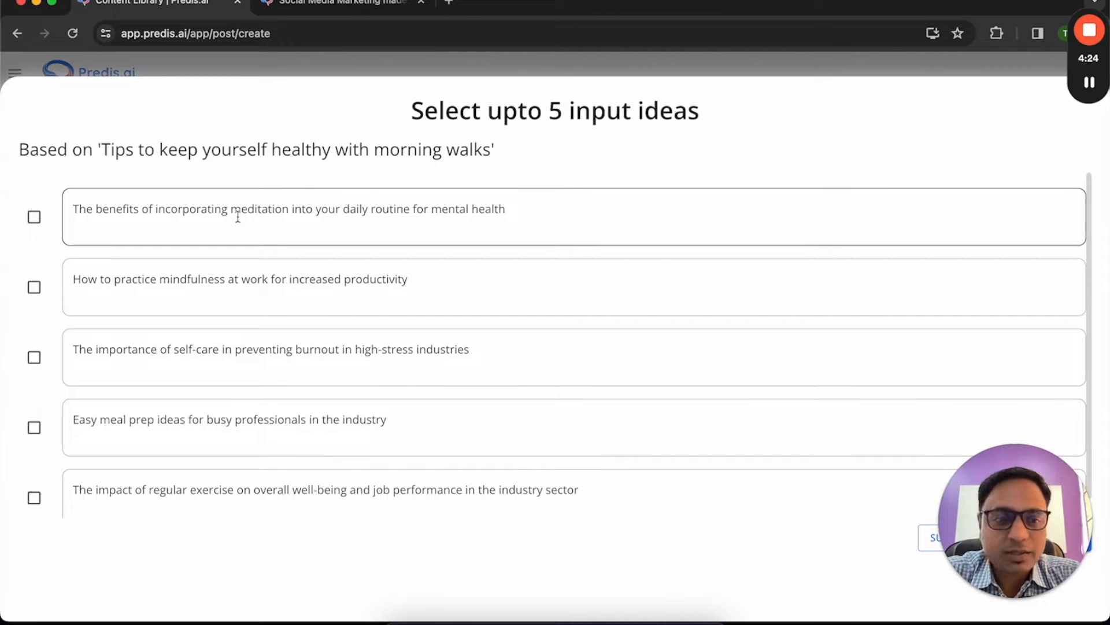
left_click_drag(101, 149, 487, 150)
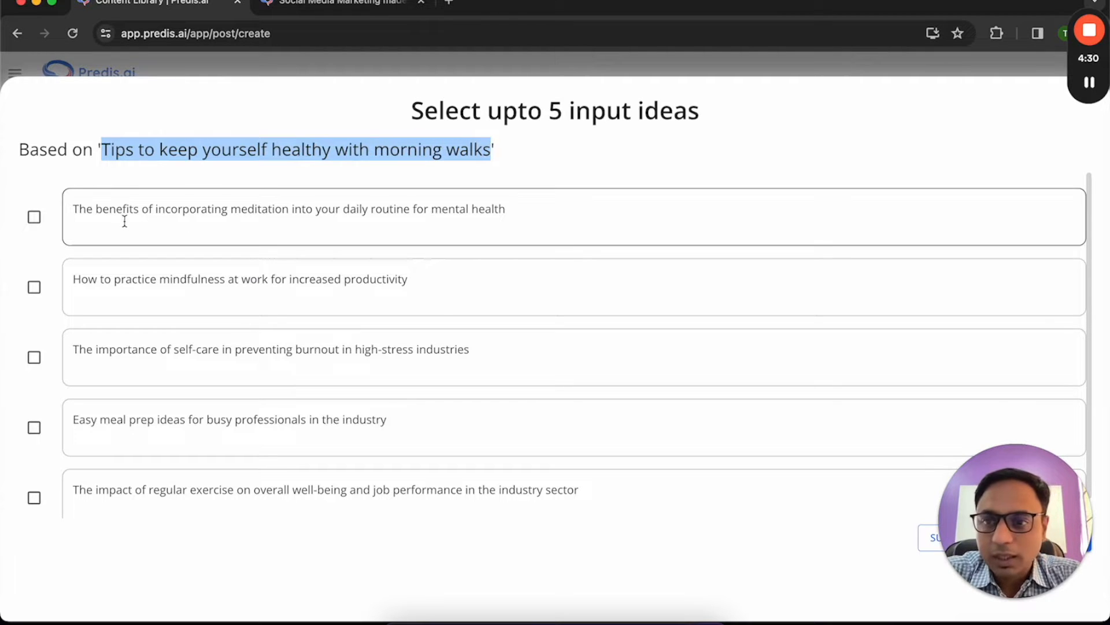
left_click(102, 211)
left_click_drag(101, 214, 268, 218)
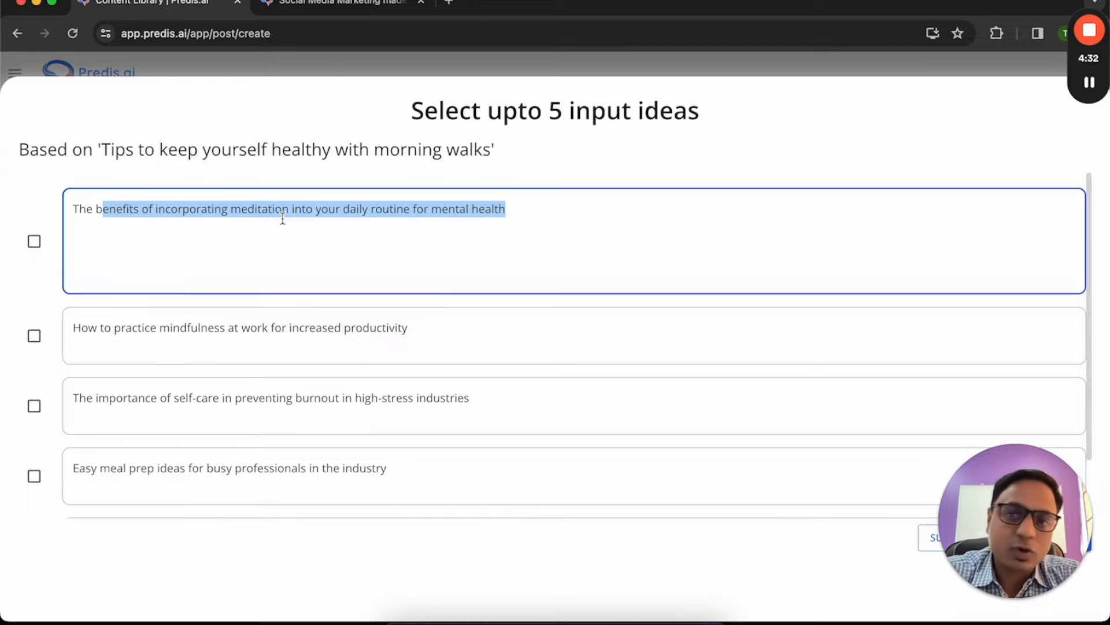
left_click(359, 332)
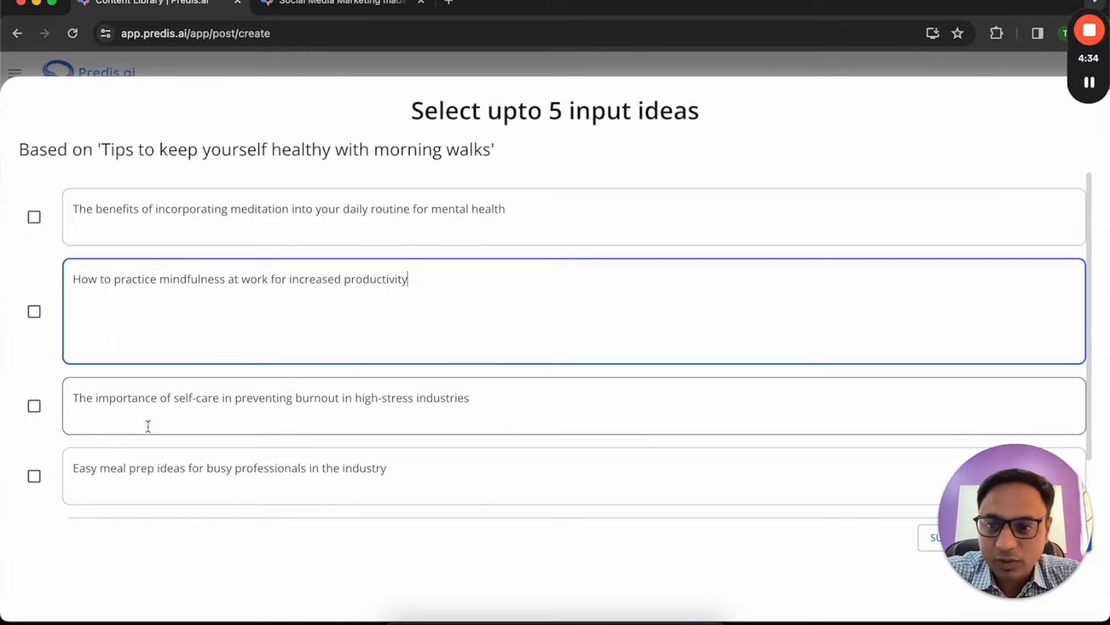
left_click(34, 217)
left_click(34, 287)
left_click_drag(1034, 510, 1032, 33)
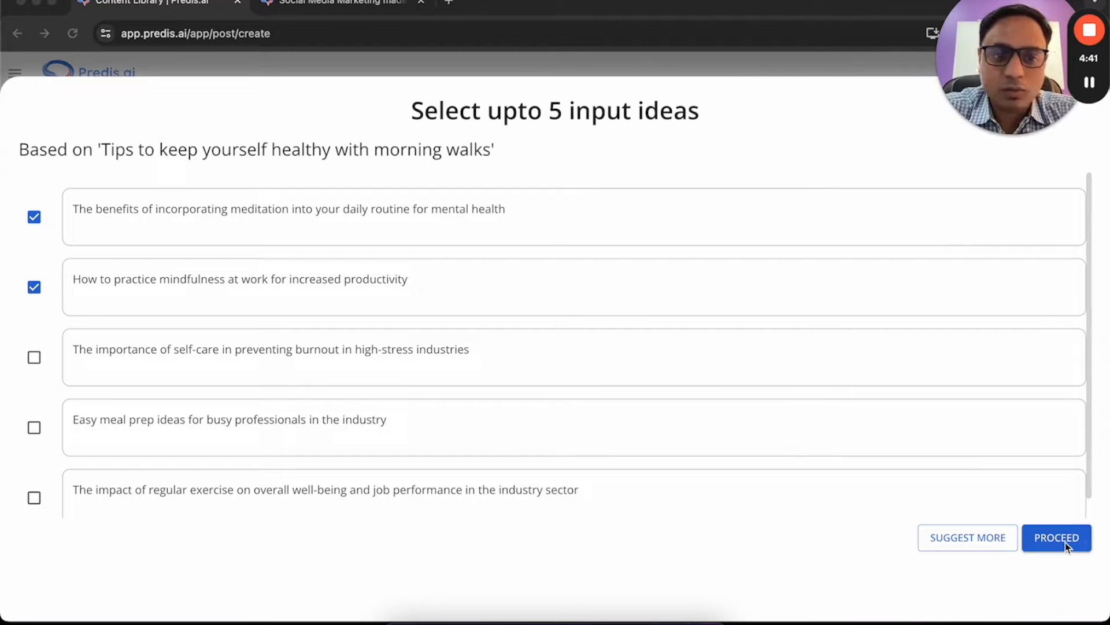
left_click(35, 221)
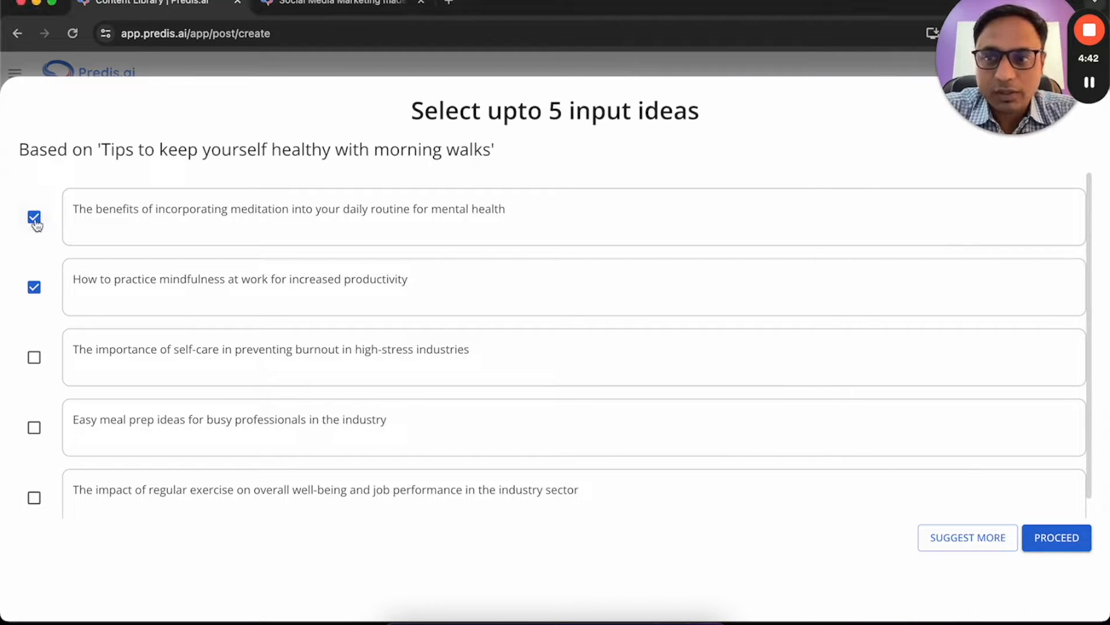
left_click(35, 292)
left_click(35, 218)
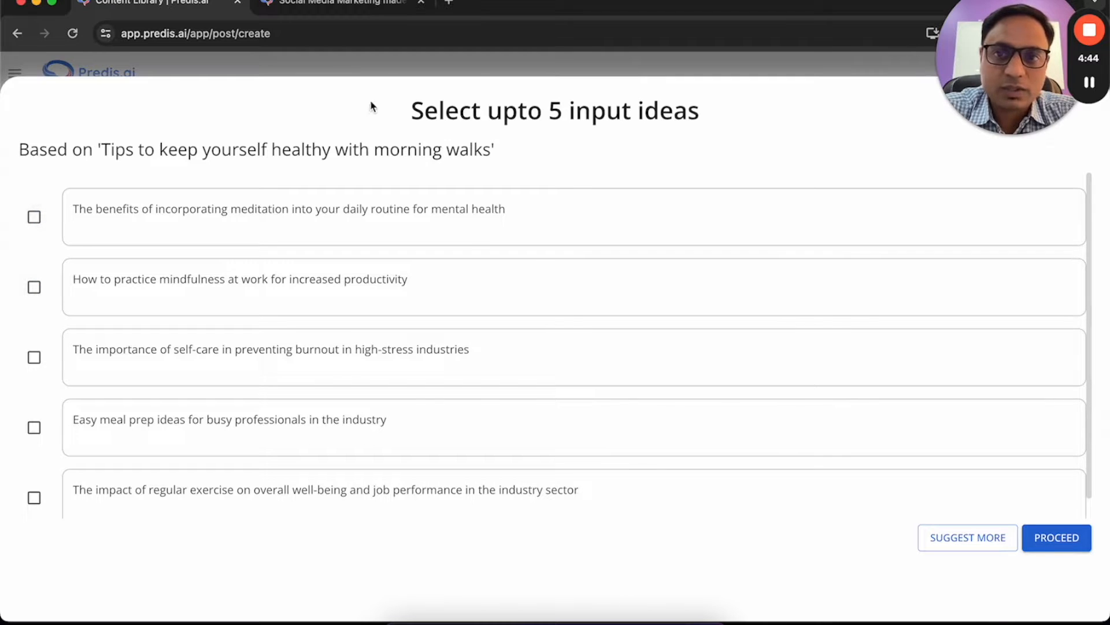
left_click(392, 75)
- Set the post type to Carousel for the morning walks prompt
left_click_drag(704, 240, 412, 240)
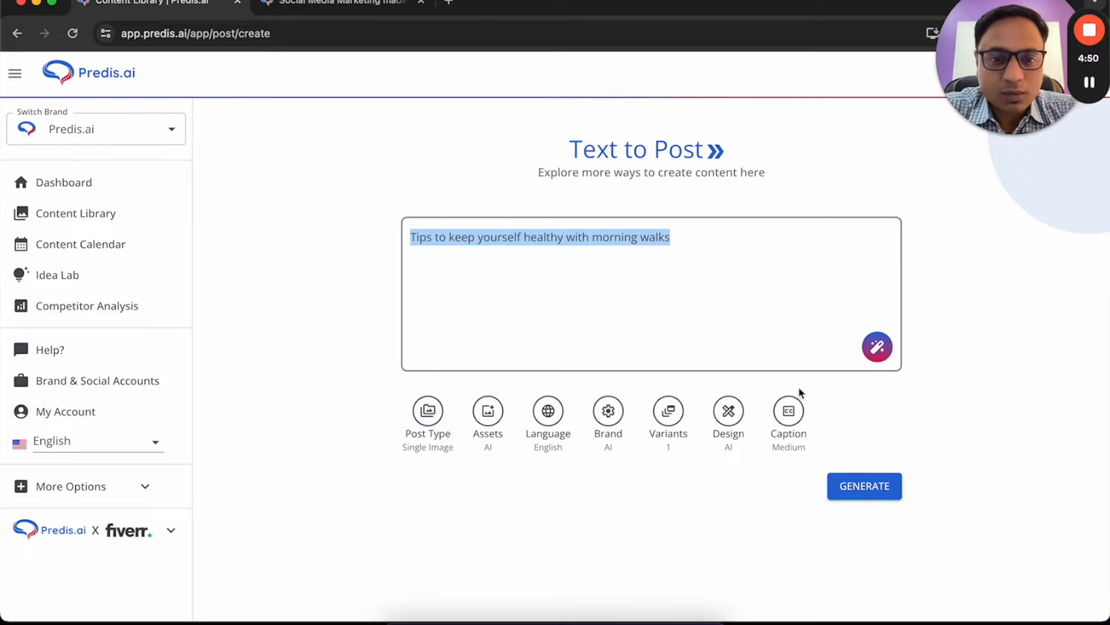
left_click(438, 416)
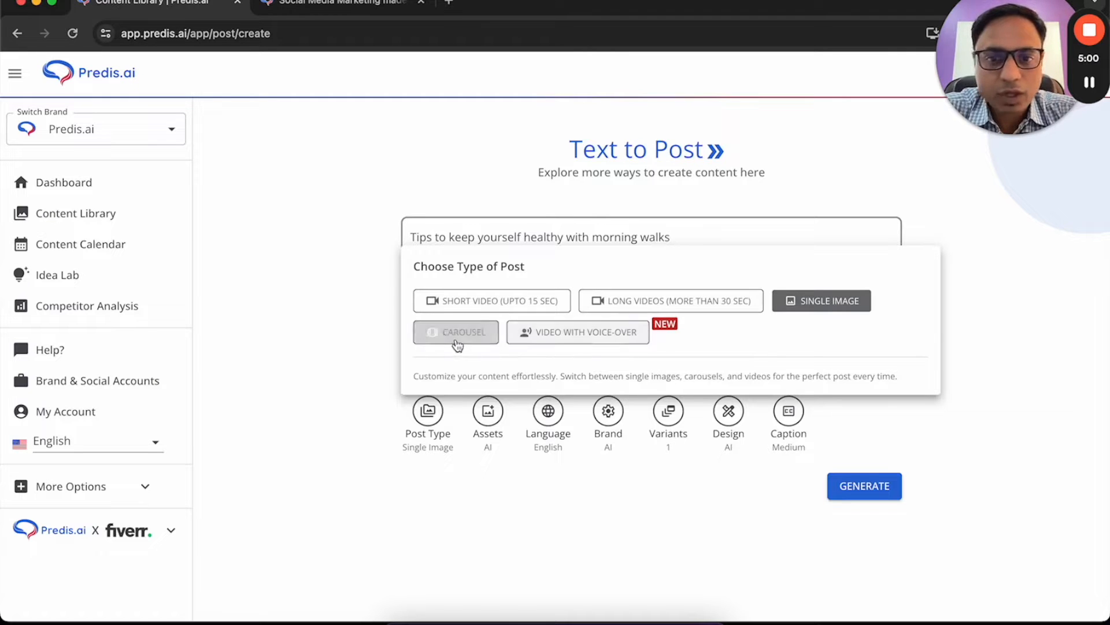
left_click(474, 336)
- Open the asset picker for the post and browse the images and videos available in My Assets
left_click(496, 414)
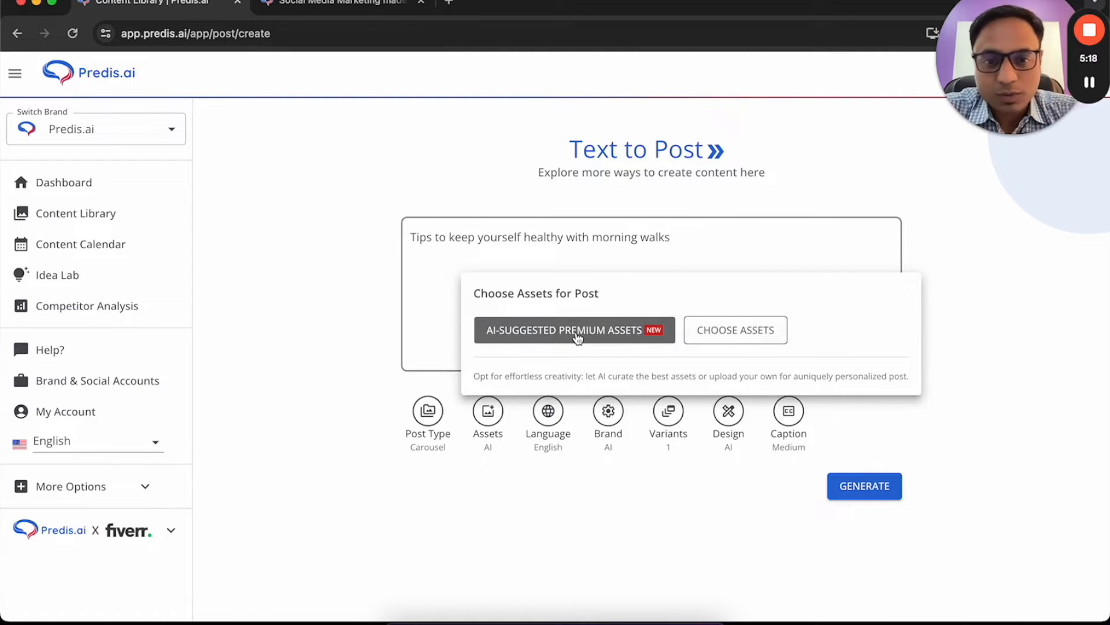
left_click(744, 332)
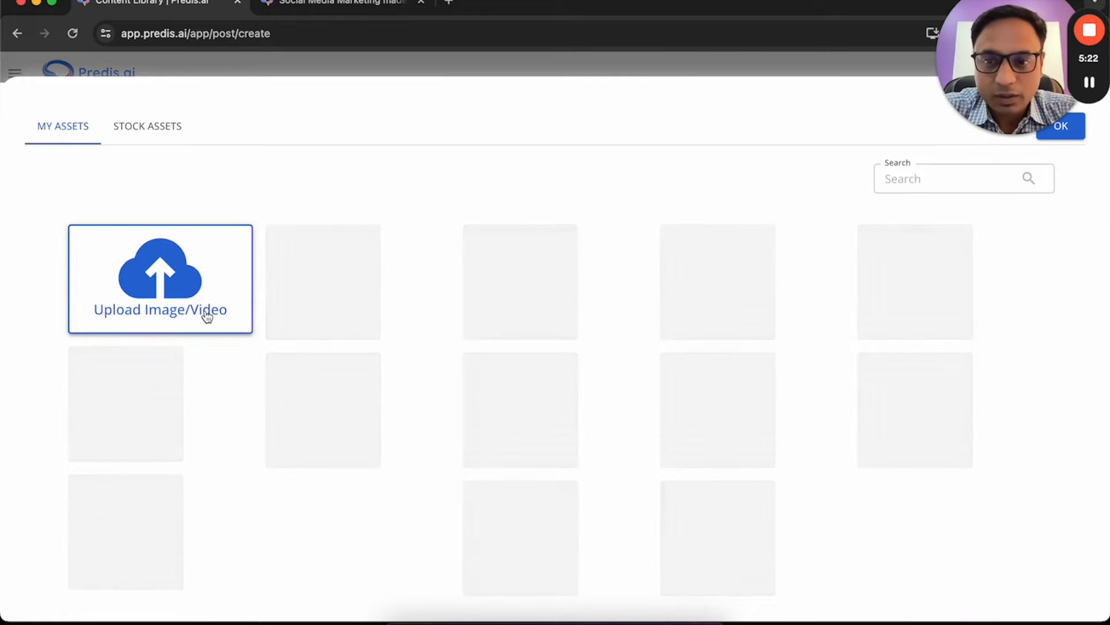
scroll(255, 376, "down", 3)
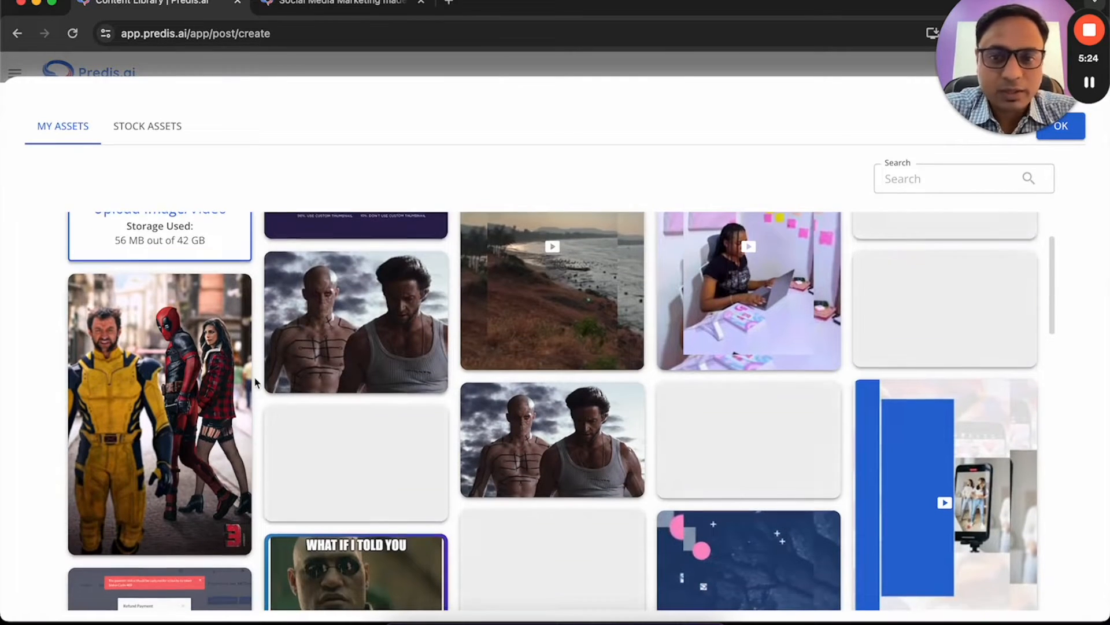
scroll(255, 383, "up", 3)
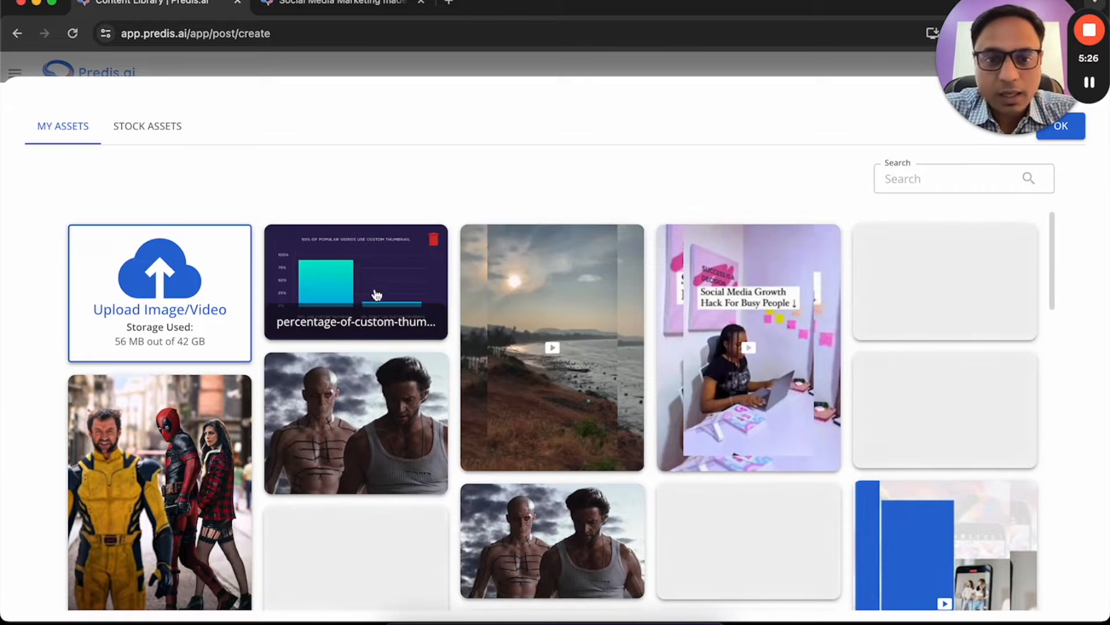
scroll(363, 419, "down", 1)
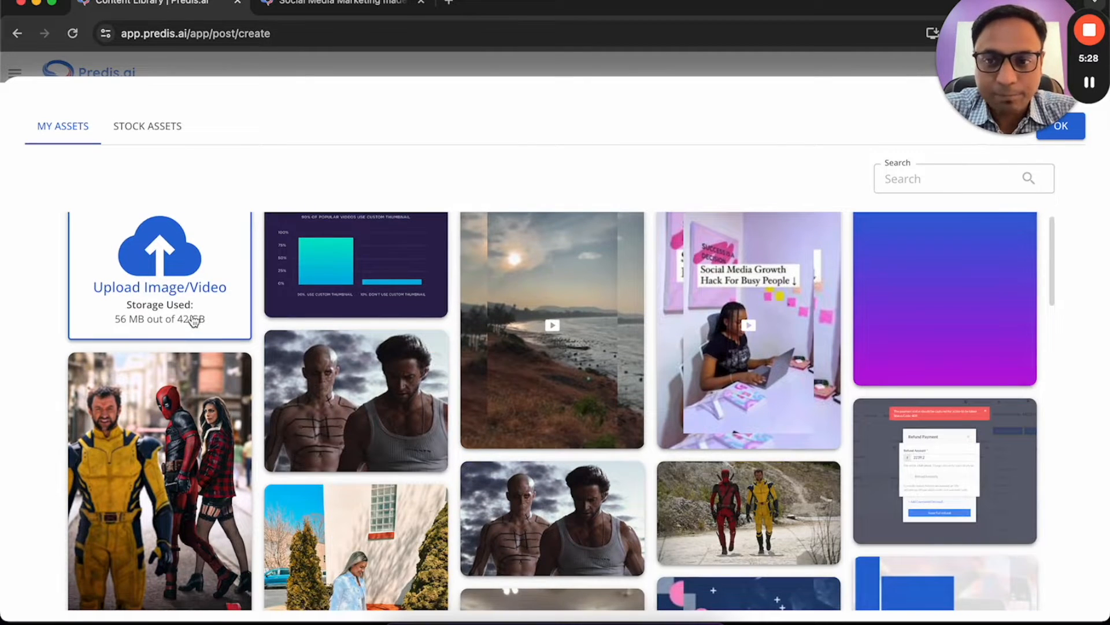
scroll(195, 319, "up", 1)
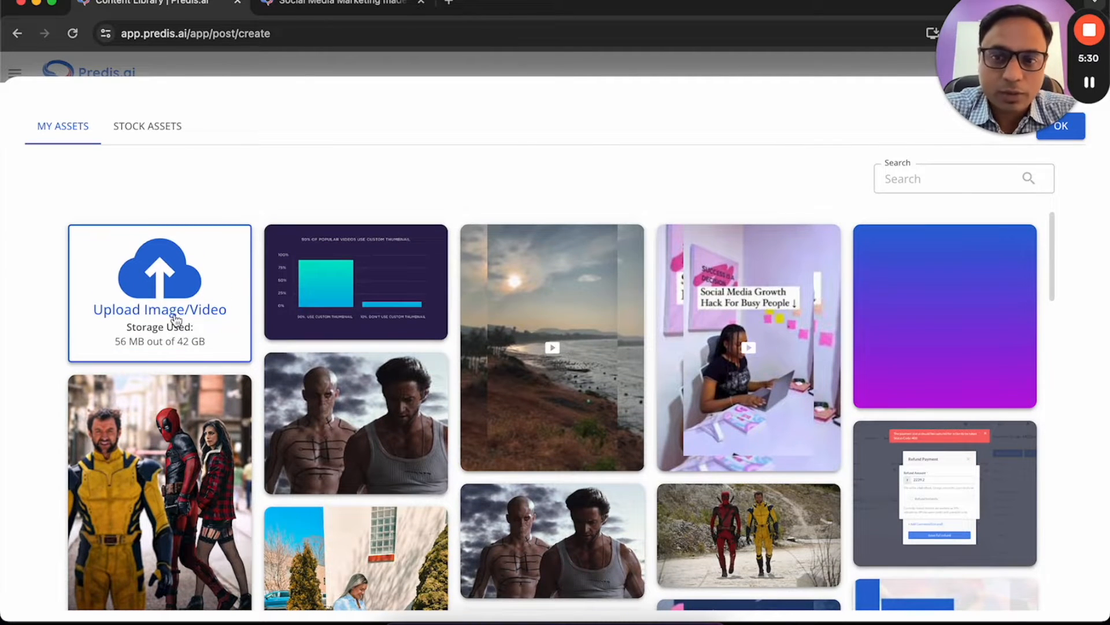
scroll(176, 320, "down", 2)
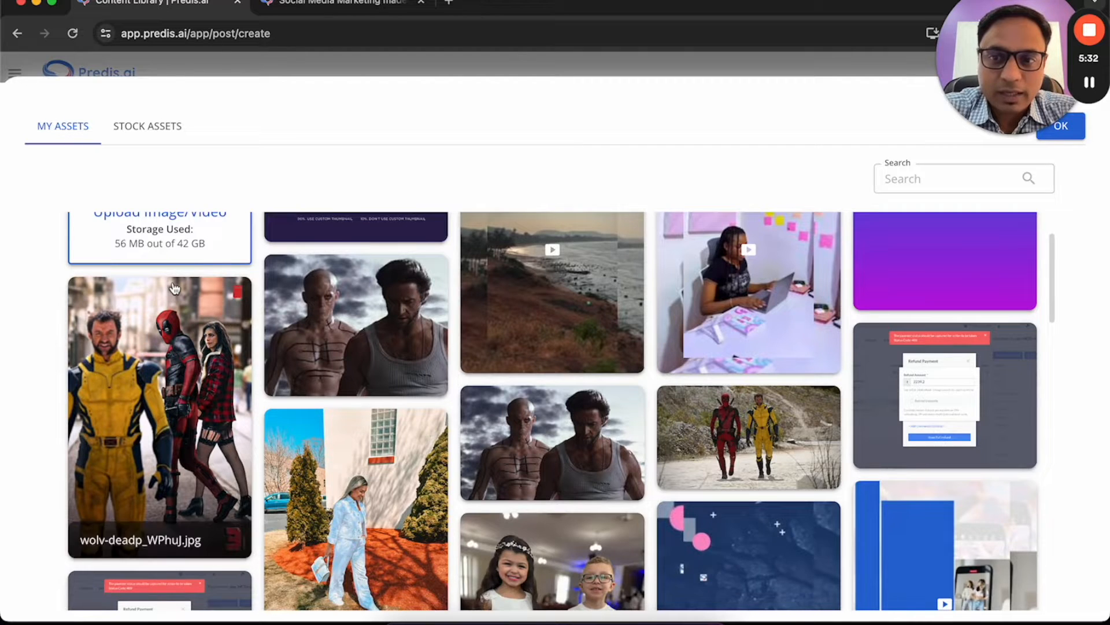
scroll(176, 292, "up", 2)
- Try selecting two movie images and the beach sunset video as post assets, and clear the selection
left_click(207, 426)
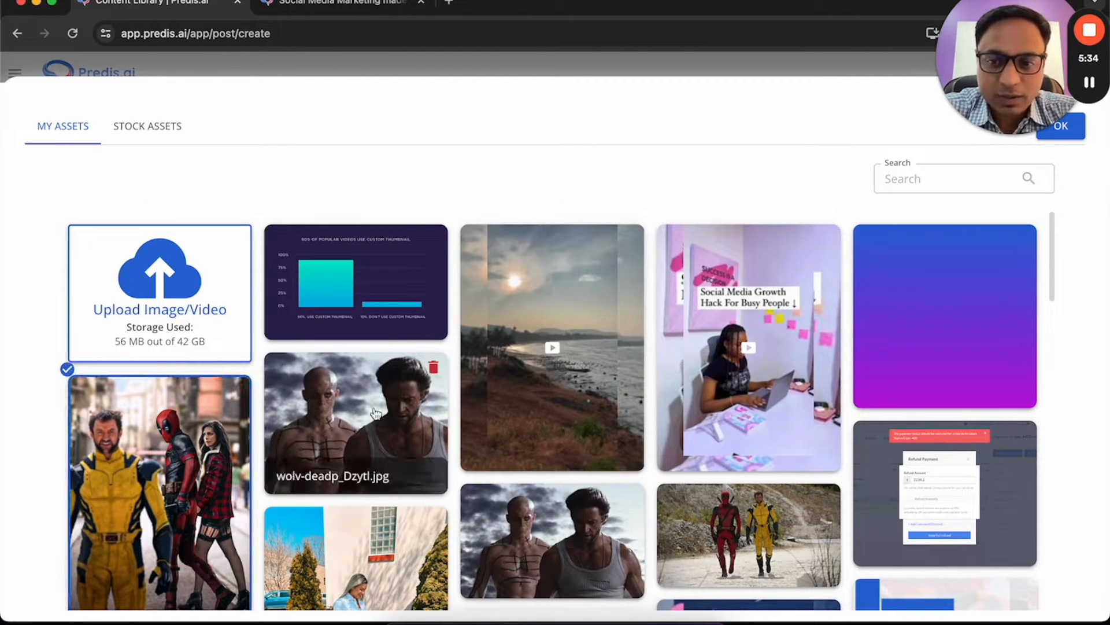
left_click(335, 416)
left_click(568, 364)
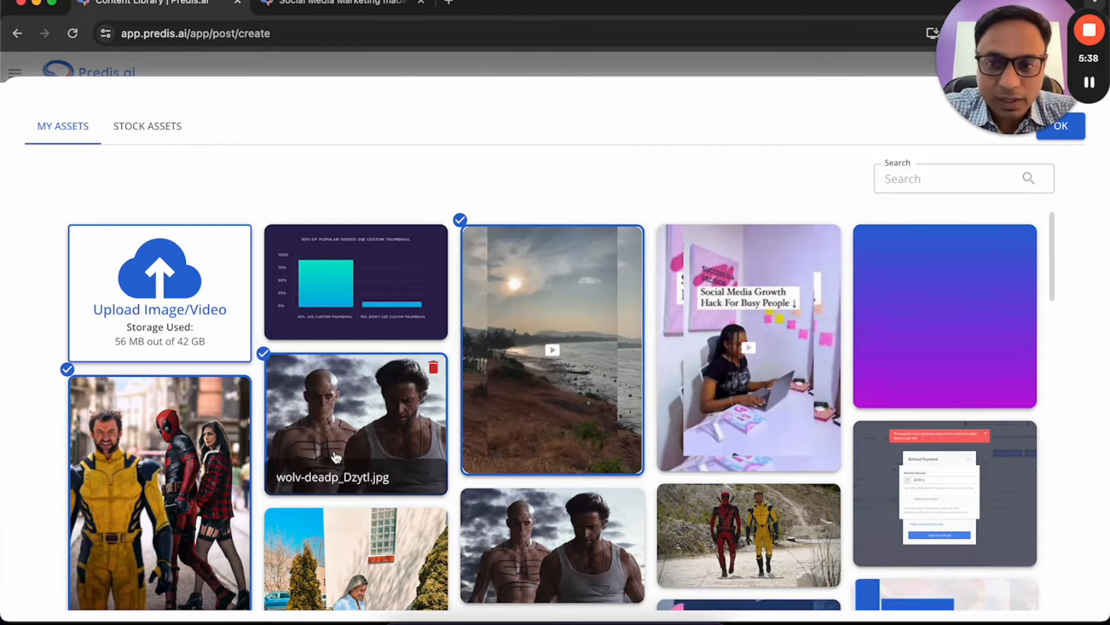
scroll(336, 457, "down", 1)
left_click(545, 281)
left_click(381, 367)
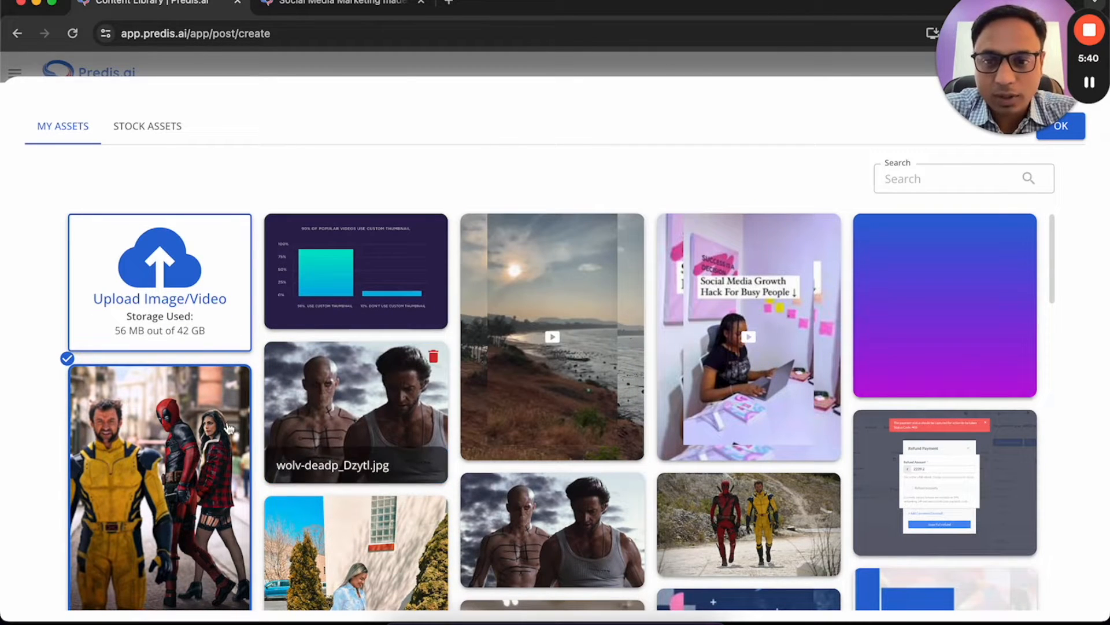
left_click(222, 393)
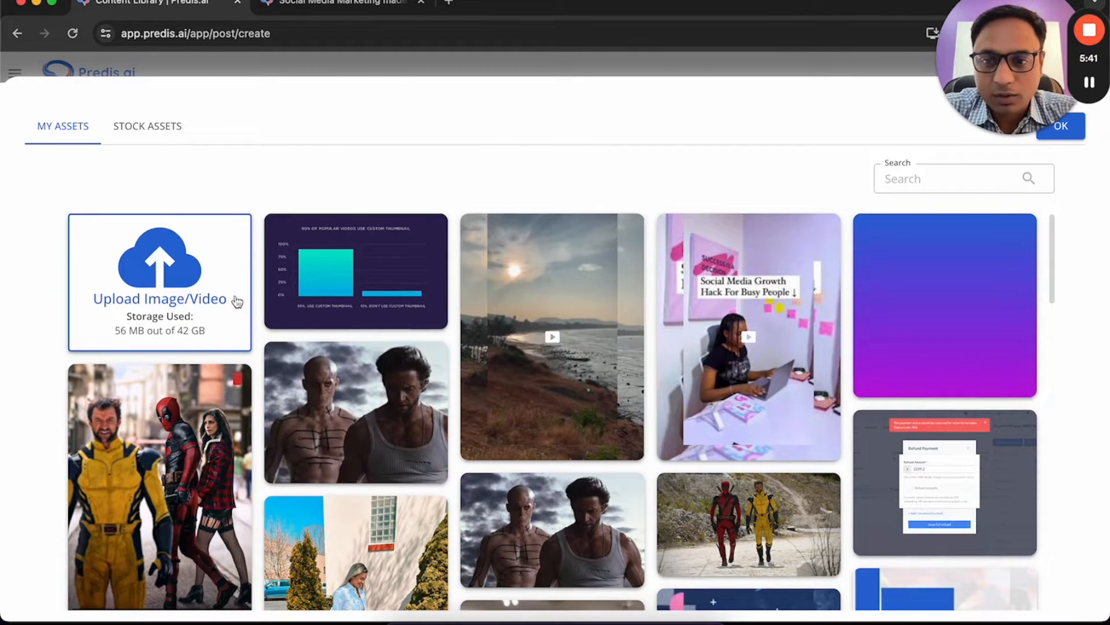
- Use AI-suggested premium assets for the post, and check its input and output language settings
left_click(433, 71)
left_click(587, 330)
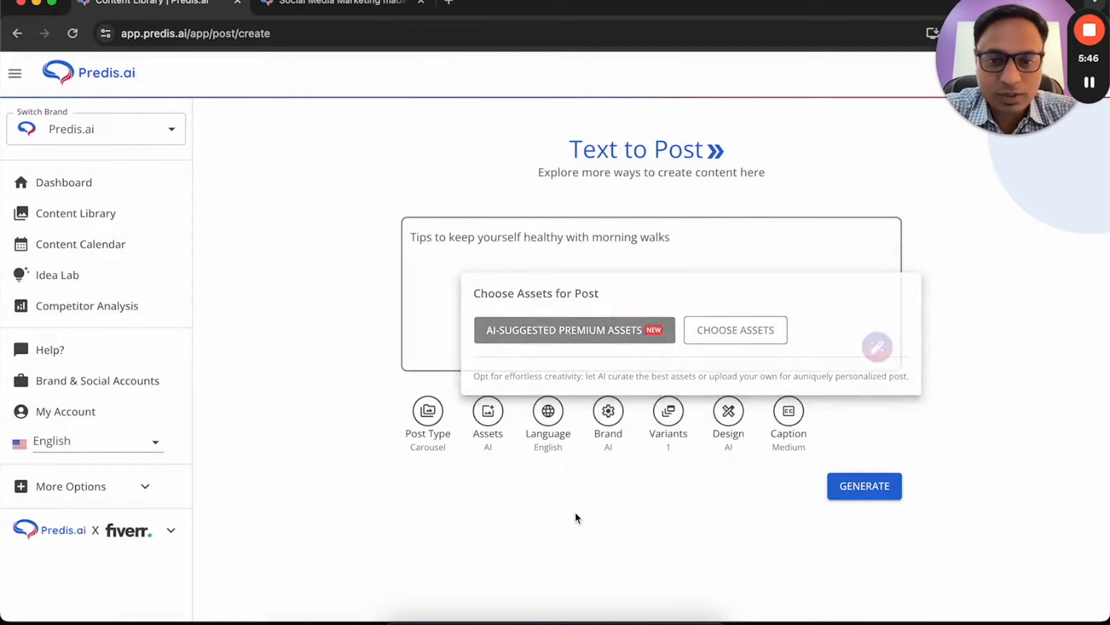
left_click(549, 410)
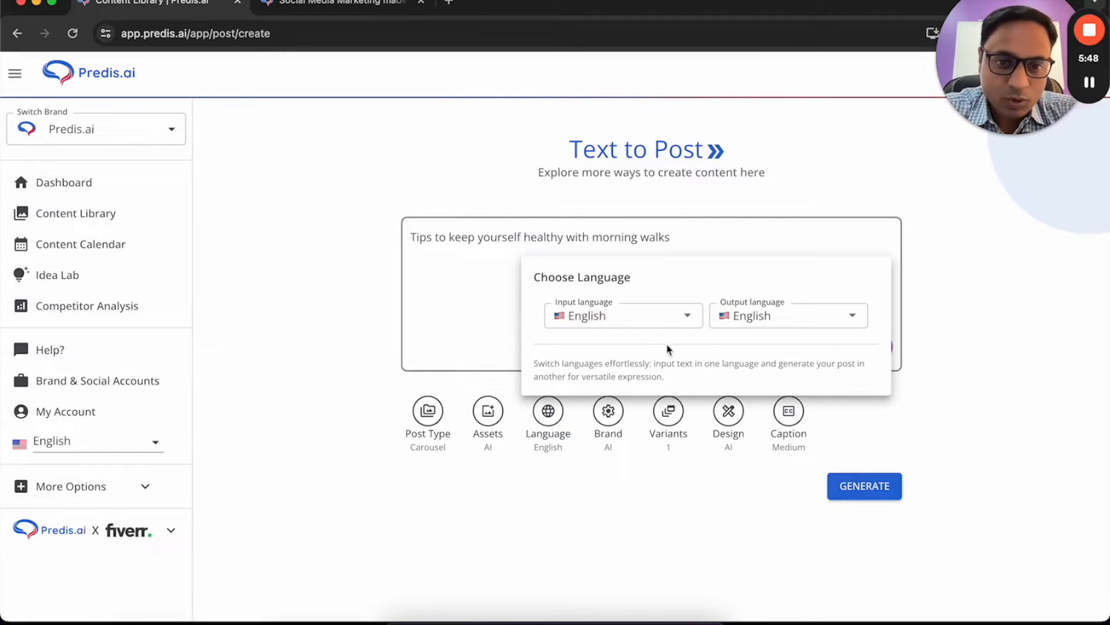
left_click(556, 496)
- Apply the Predis.ai brandkit to the post instead of letting AI choose
left_click(608, 415)
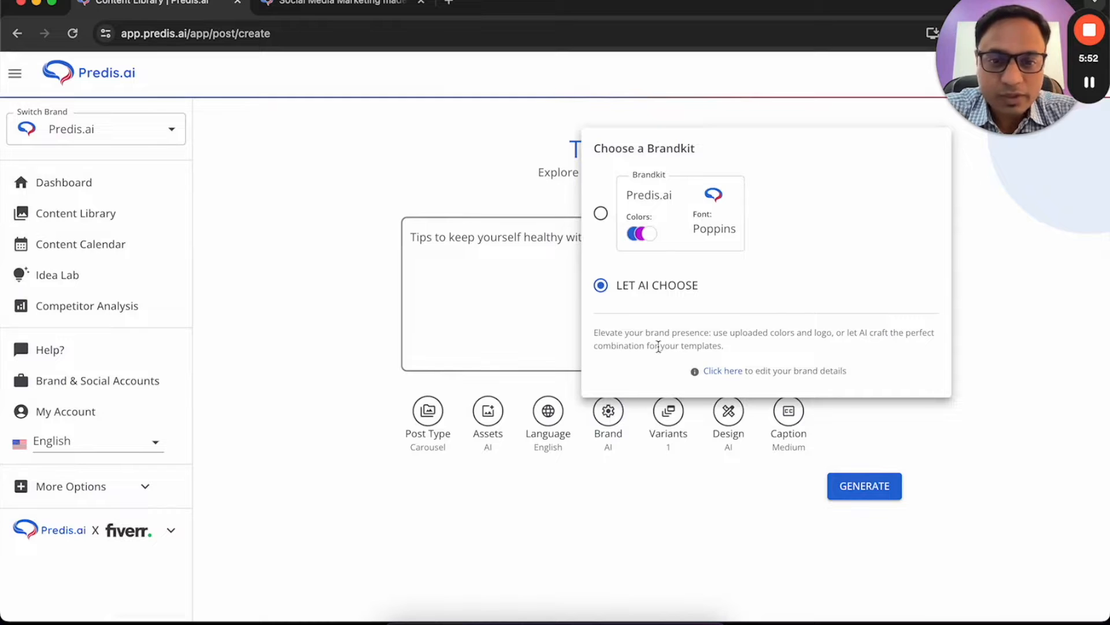
left_click(603, 217)
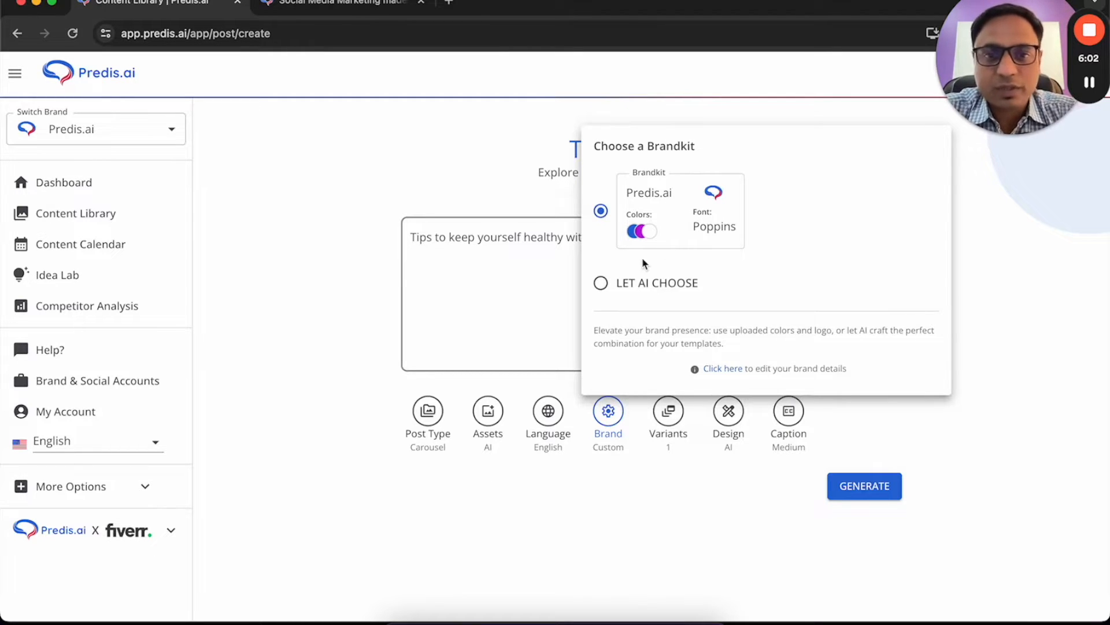
left_click(667, 503)
- Try setting the number of variants to 7, and return it to 1
left_click(677, 415)
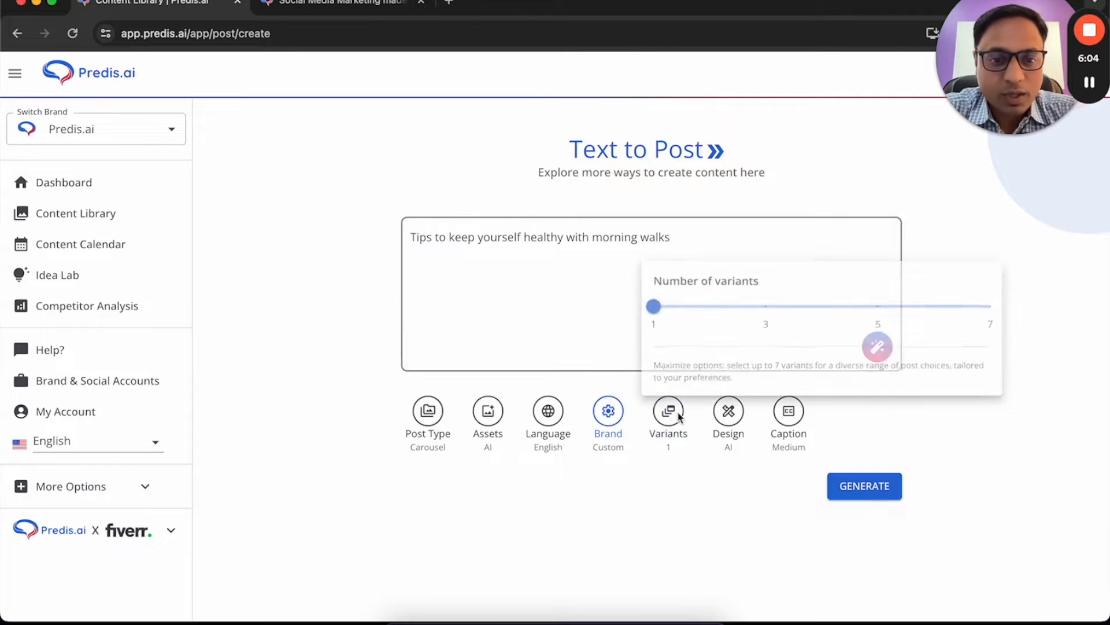
mouse_move(664, 308)
left_mouse_down()
mouse_move(999, 312)
mouse_move(653, 304)
left_mouse_up()
left_click(999, 301)
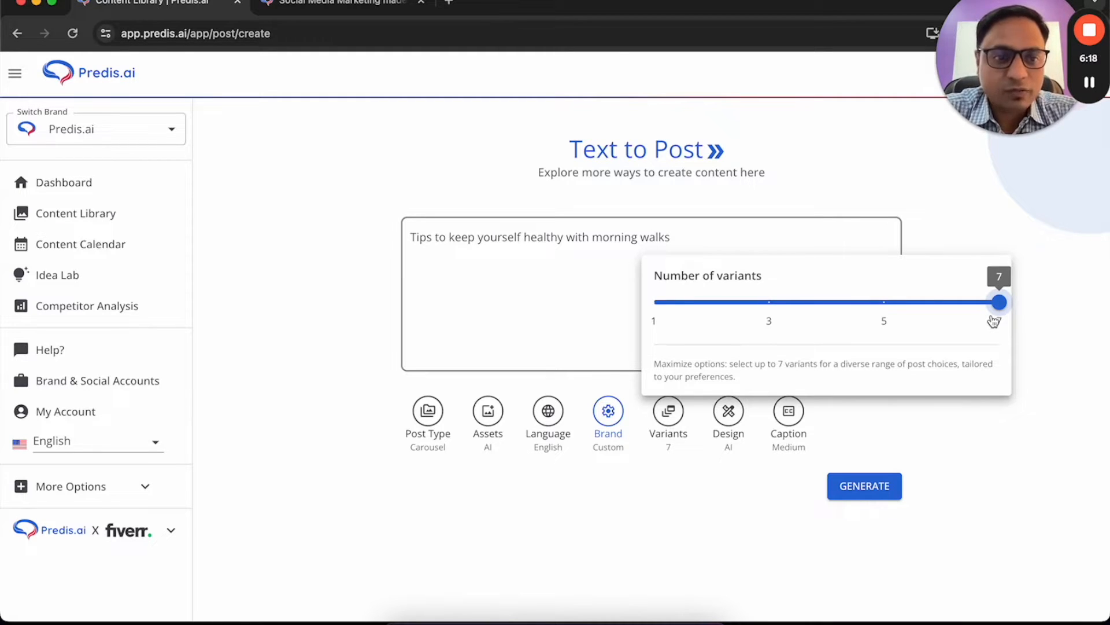
left_click(664, 307)
left_click(675, 482)
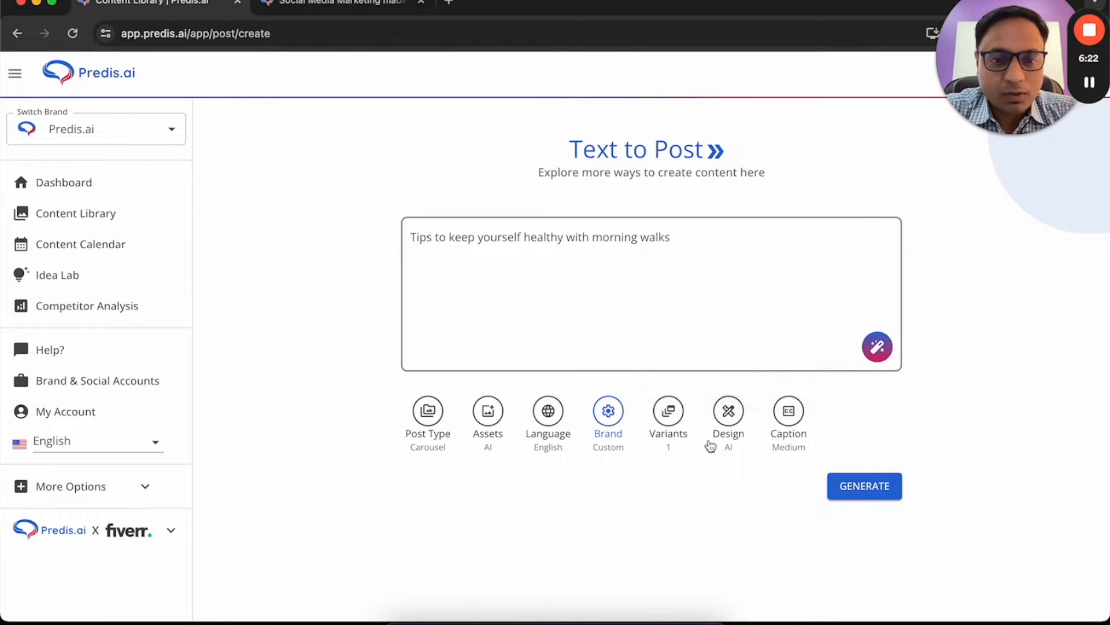
- Choose the purple "Home Haven Of Love and Comfort" carousel template as the post's design
left_click(731, 412)
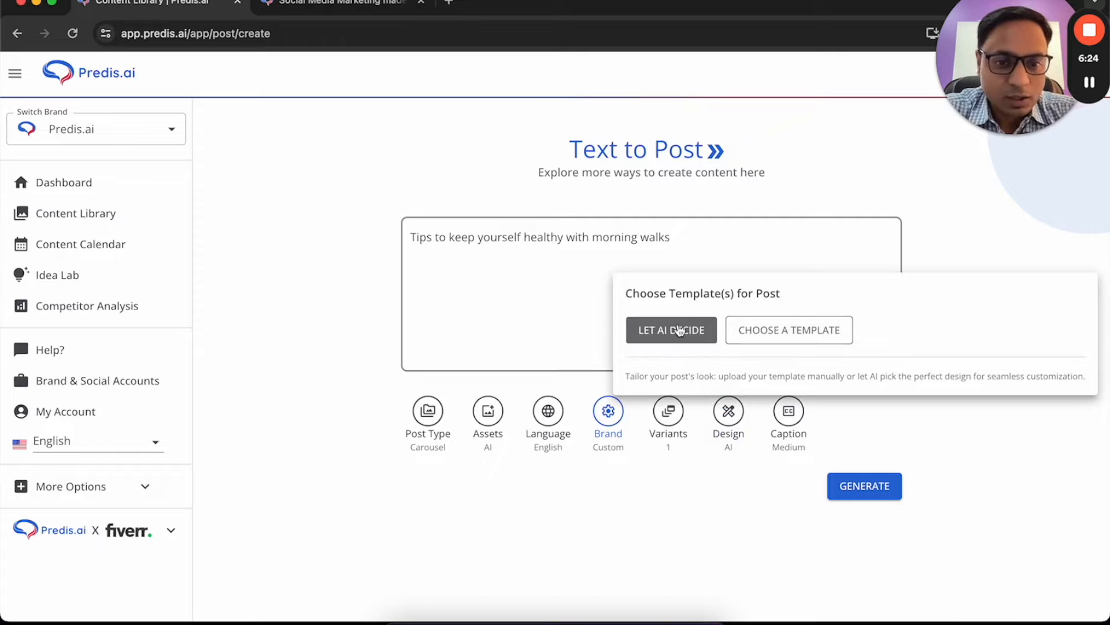
left_click(756, 340)
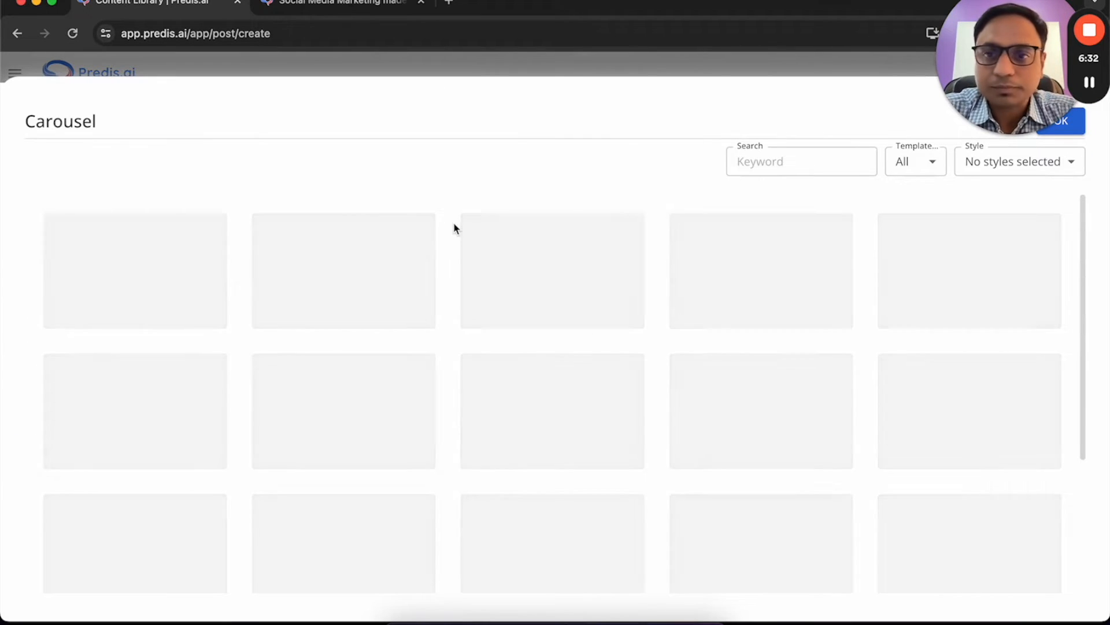
scroll(441, 345, "down", 1)
scroll(442, 344, "down", 5)
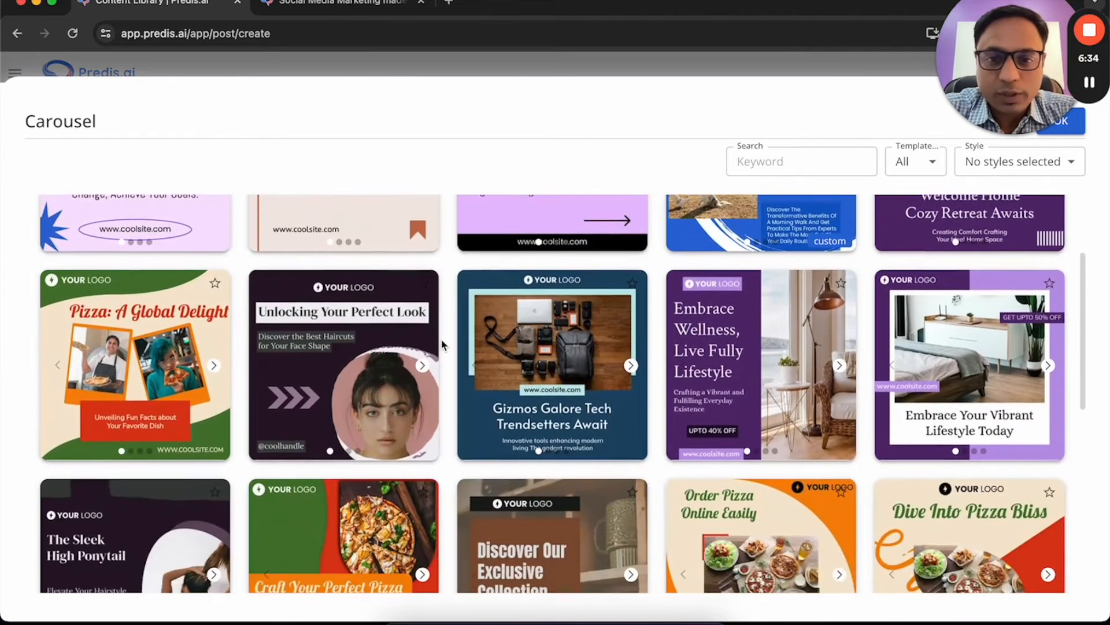
scroll(442, 344, "down", 5)
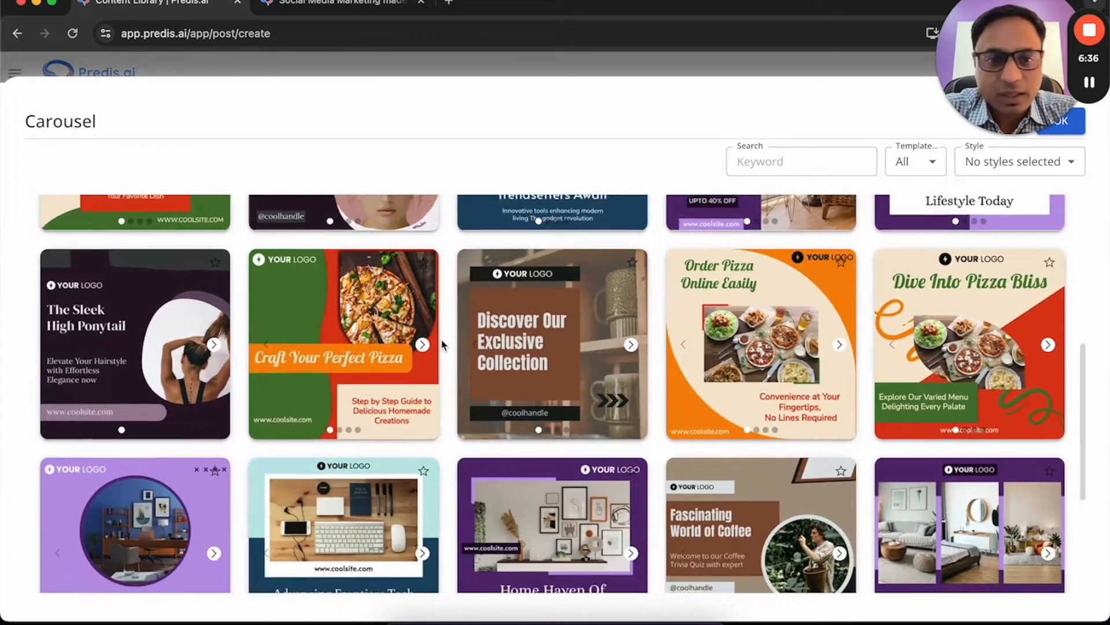
scroll(442, 344, "down", 1)
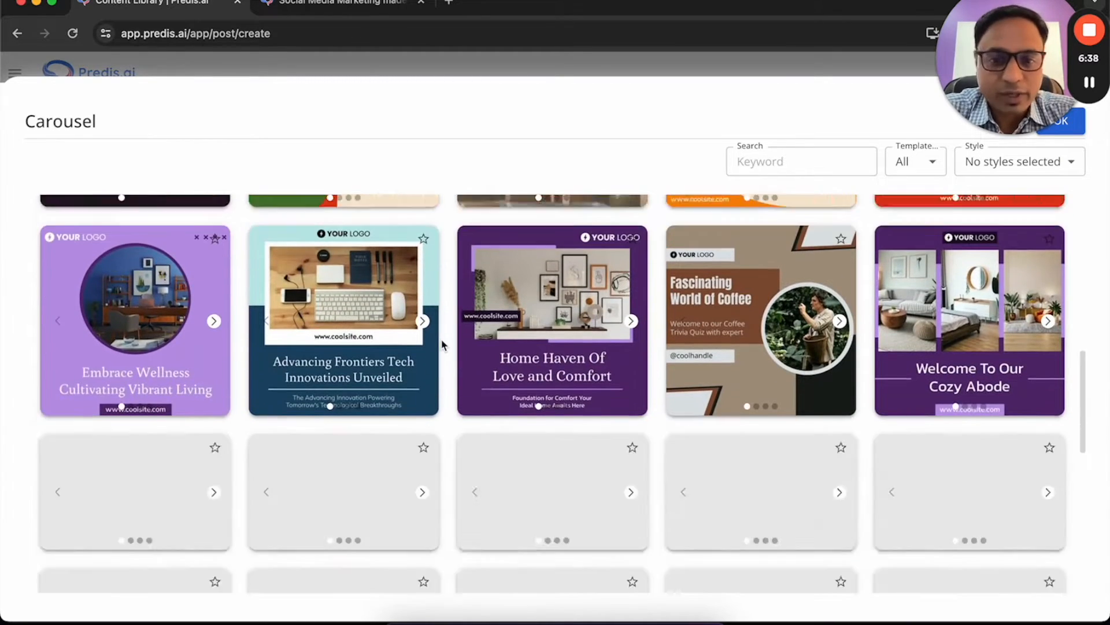
scroll(442, 344, "up", 4)
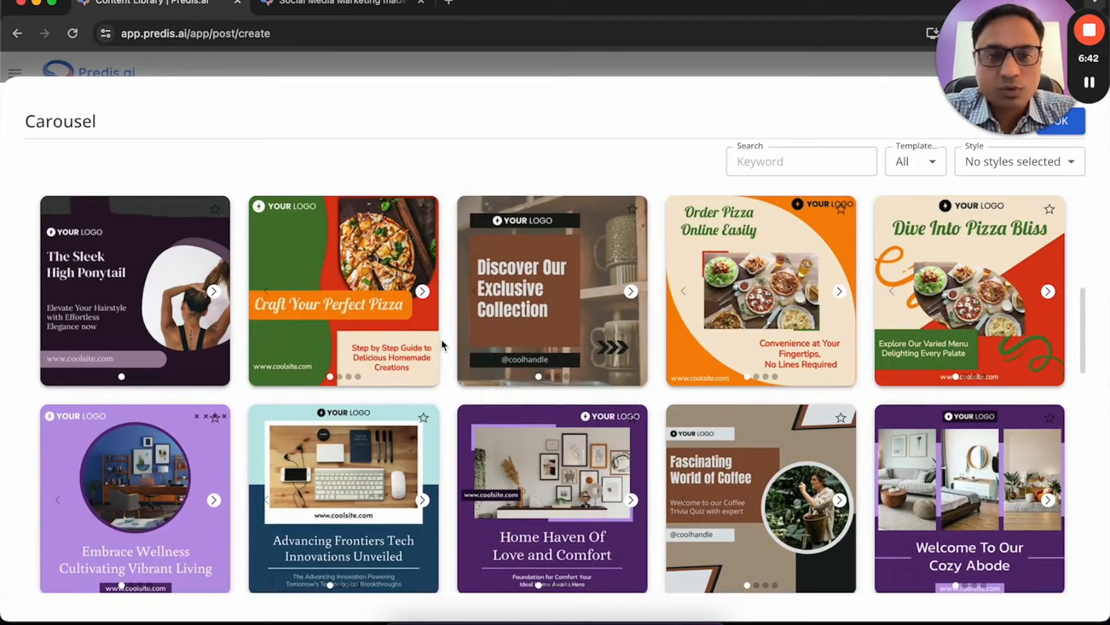
scroll(442, 345, "up", 1)
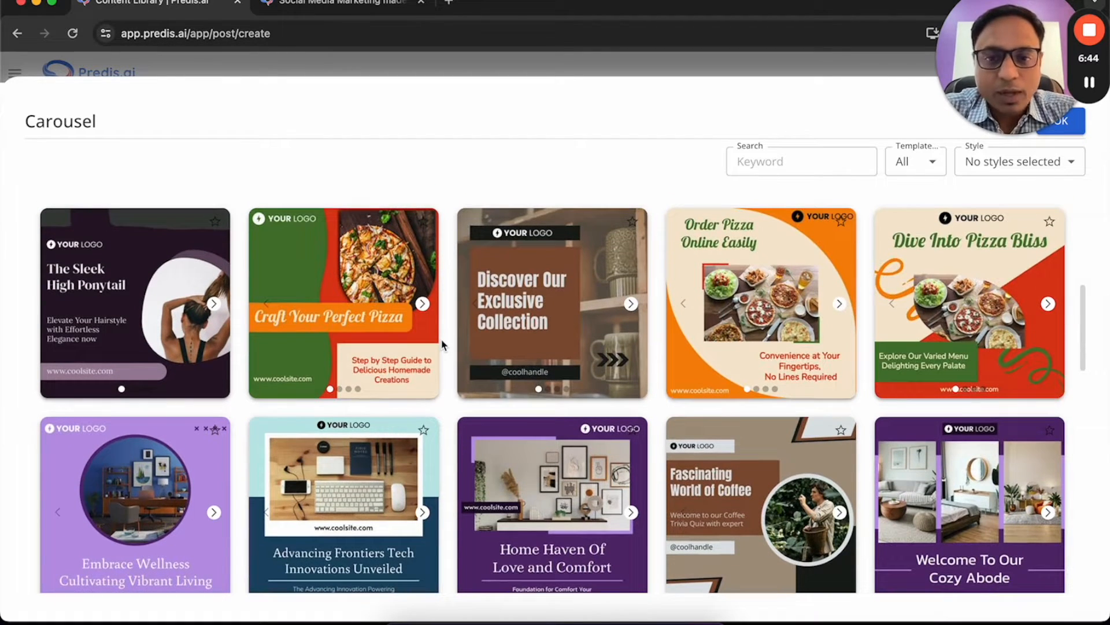
scroll(442, 344, "down", 2)
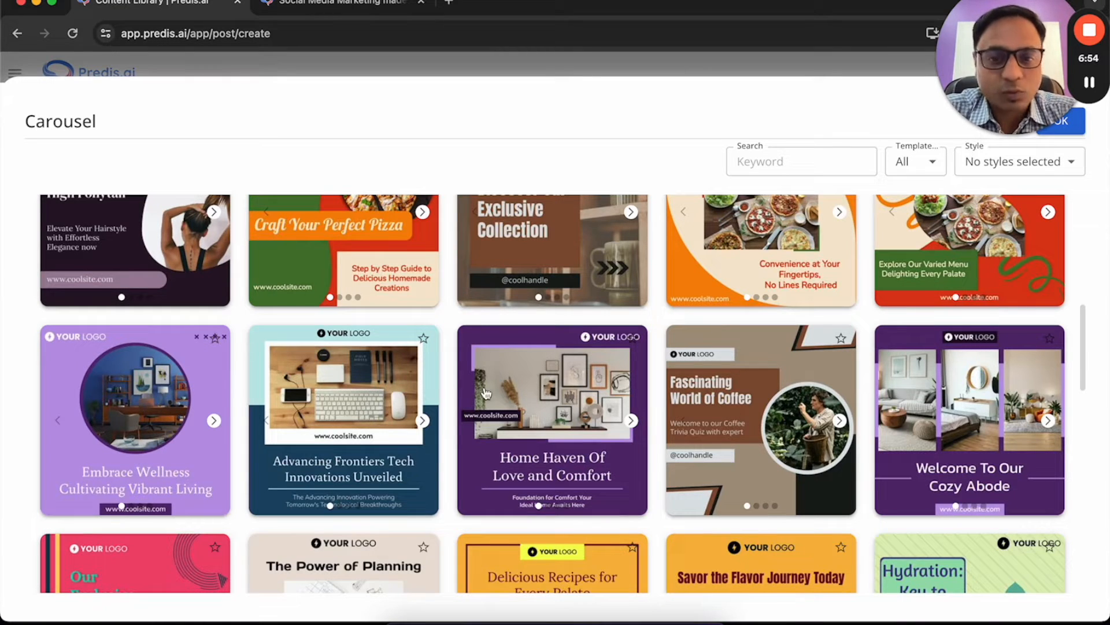
left_click(564, 397)
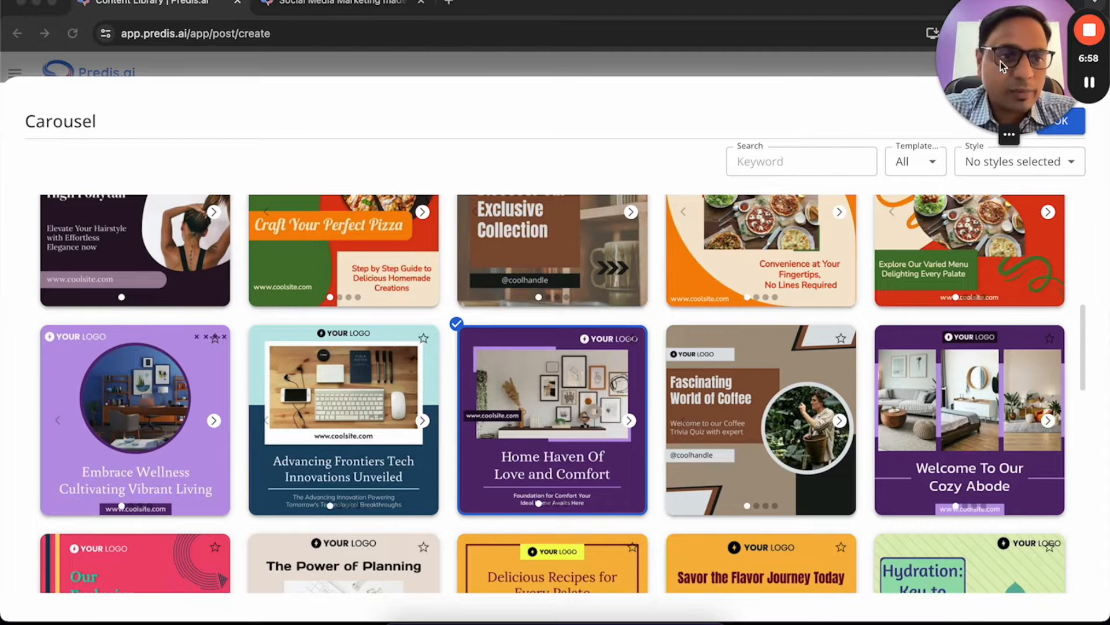
left_click(1059, 124)
left_click_drag(912, 58, 954, 7)
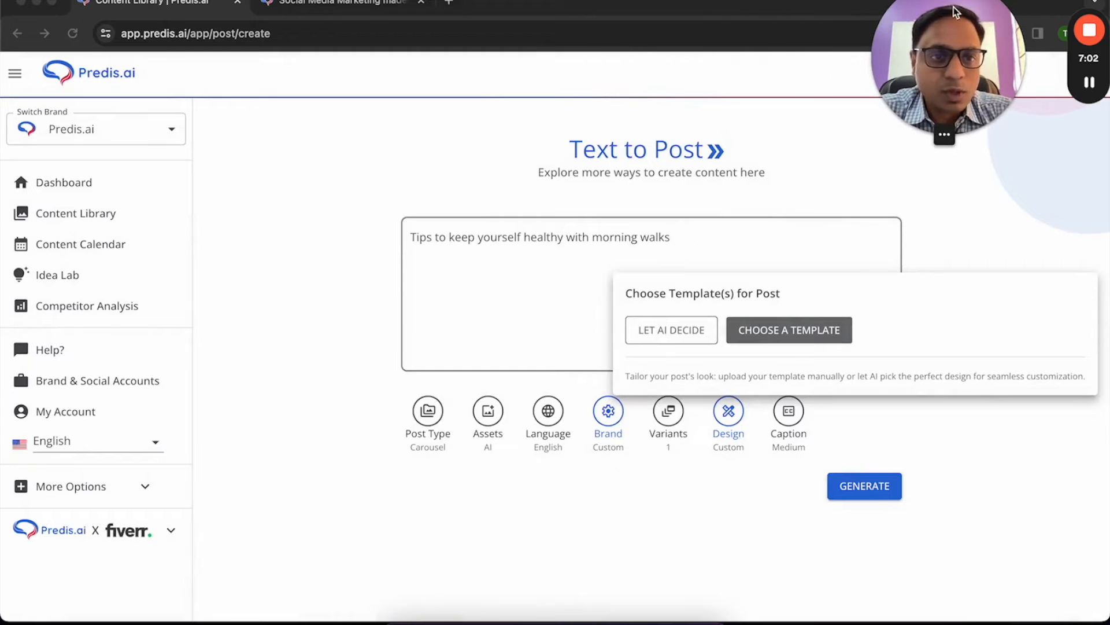
left_click(649, 575)
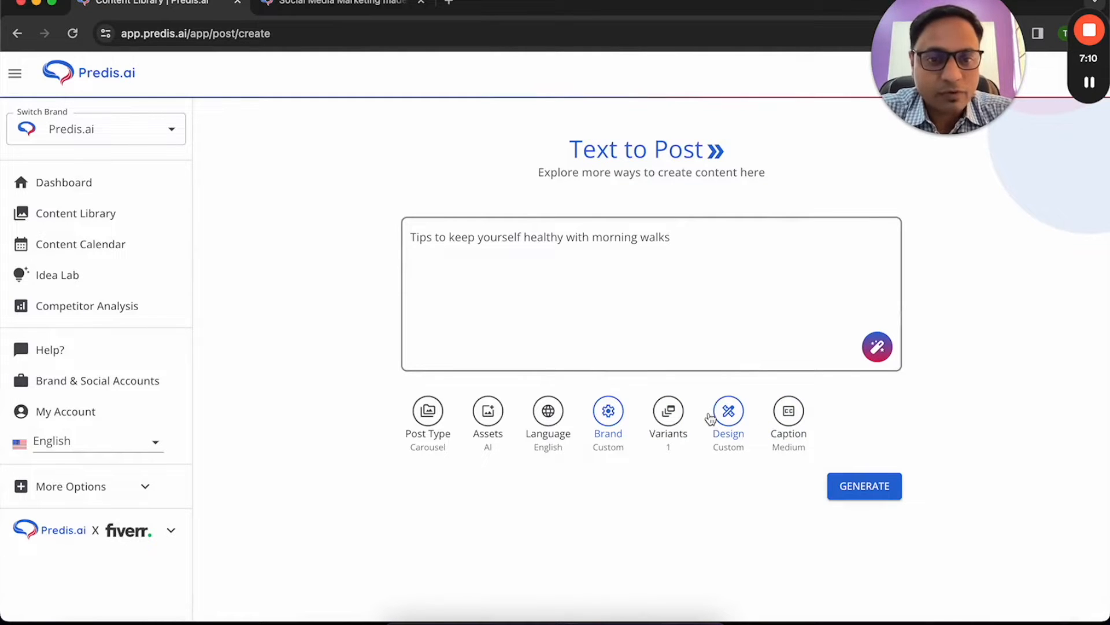
- Keep the caption length at Medium and generate the carousel post
left_click(796, 414)
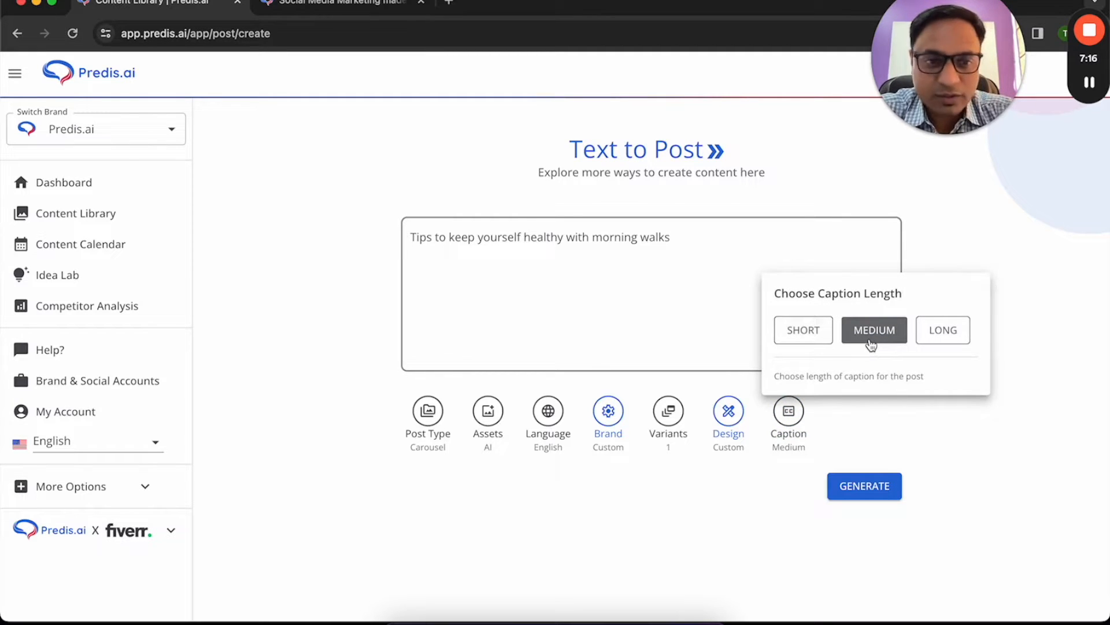
left_click(738, 512)
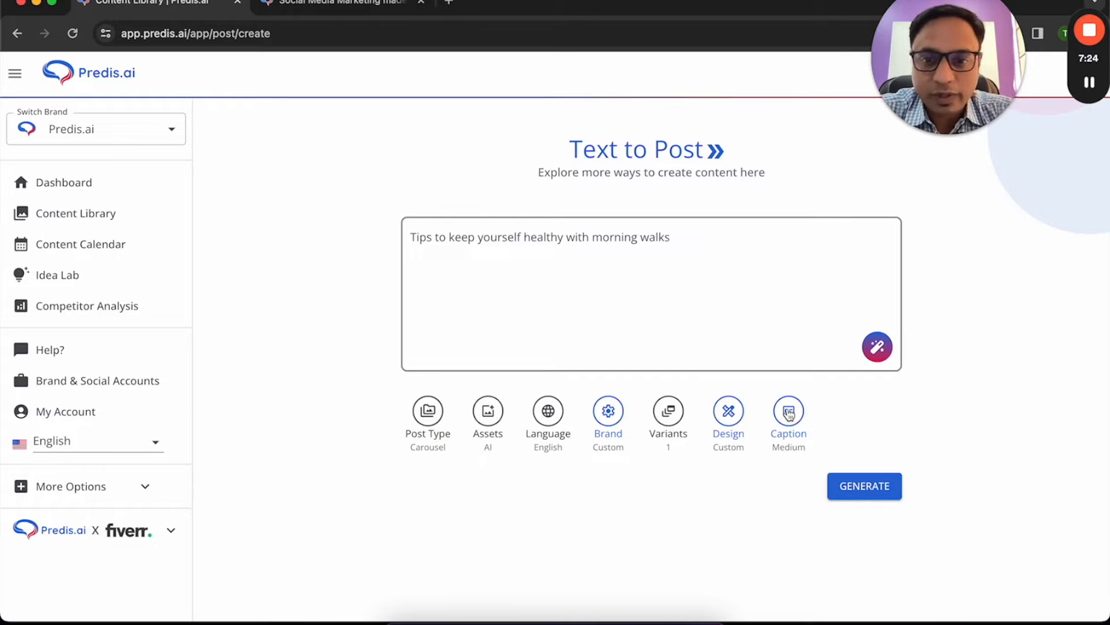
left_click(866, 493)
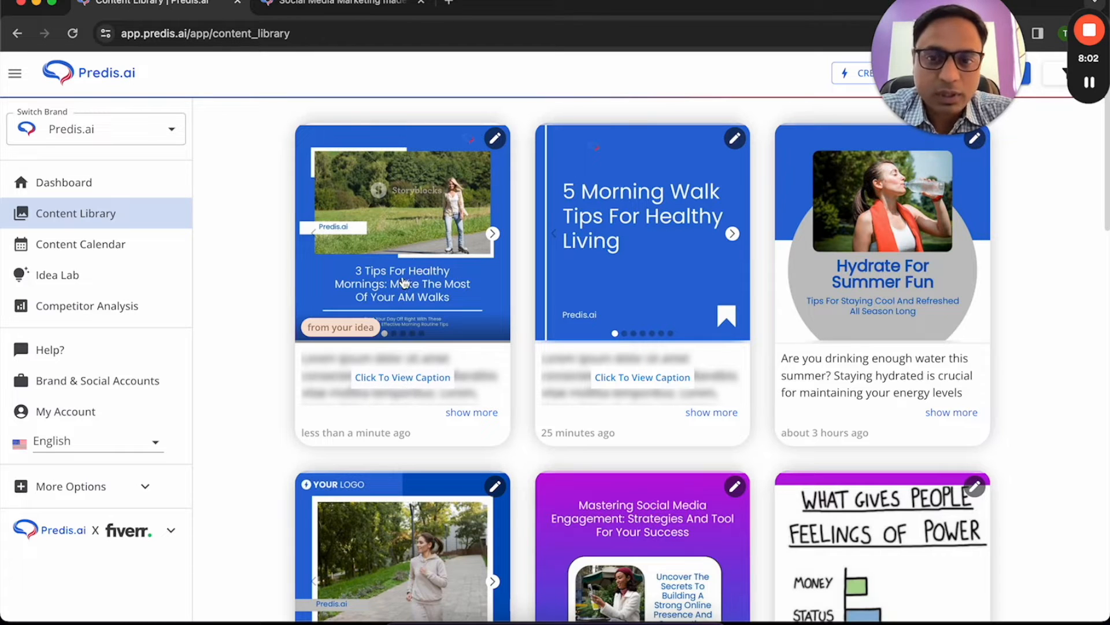
- Open the newly generated morning walk carousel from the content library and review all its slides
left_click(416, 262)
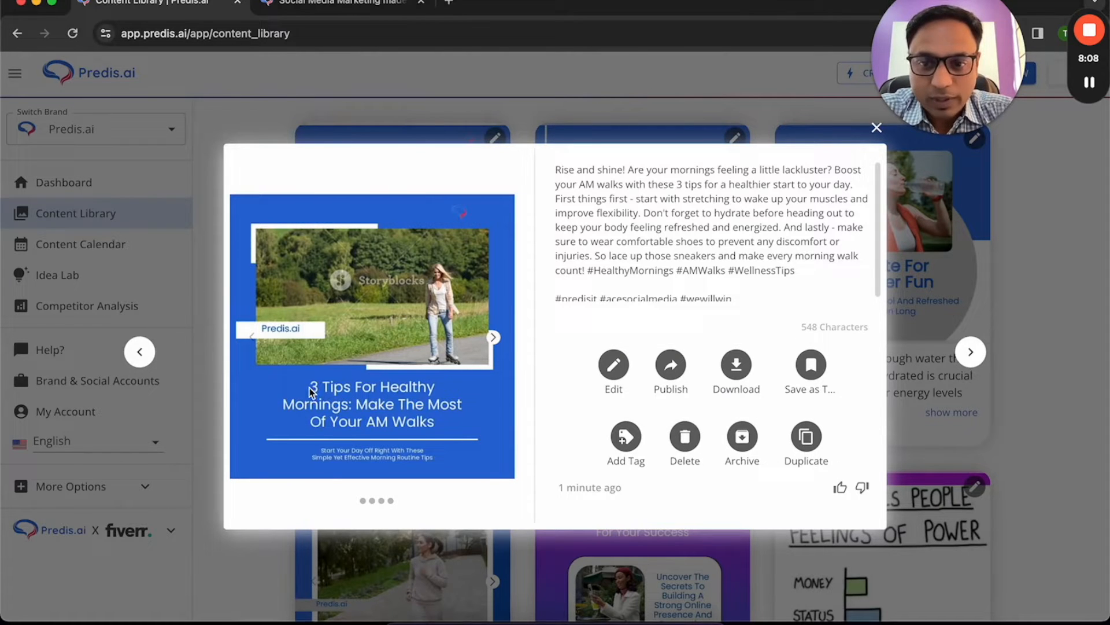
left_click(493, 337)
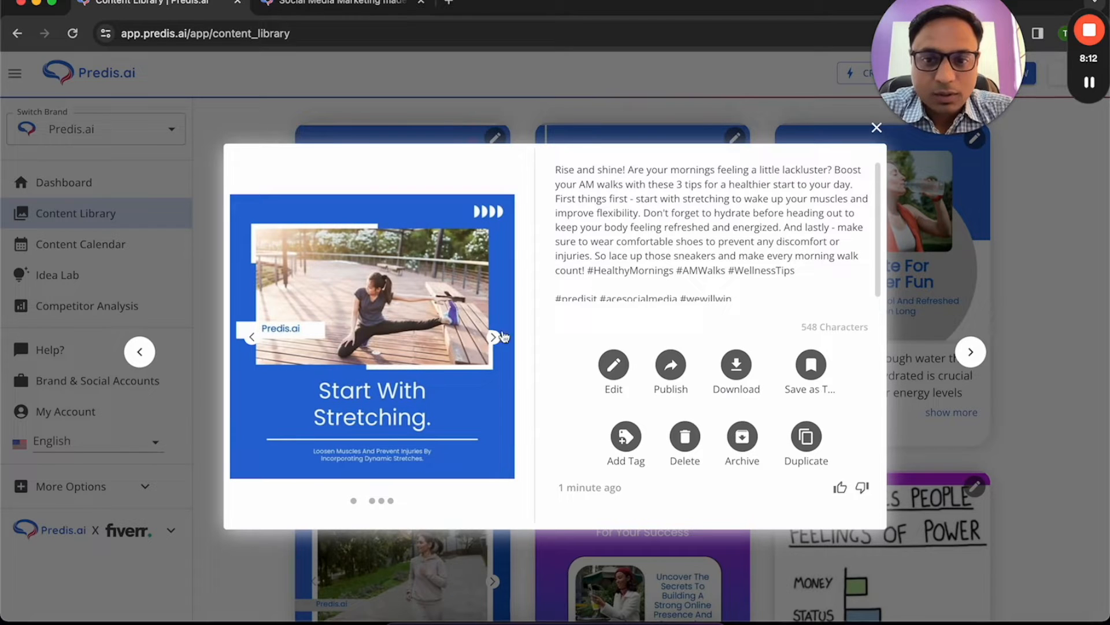
left_click(493, 337)
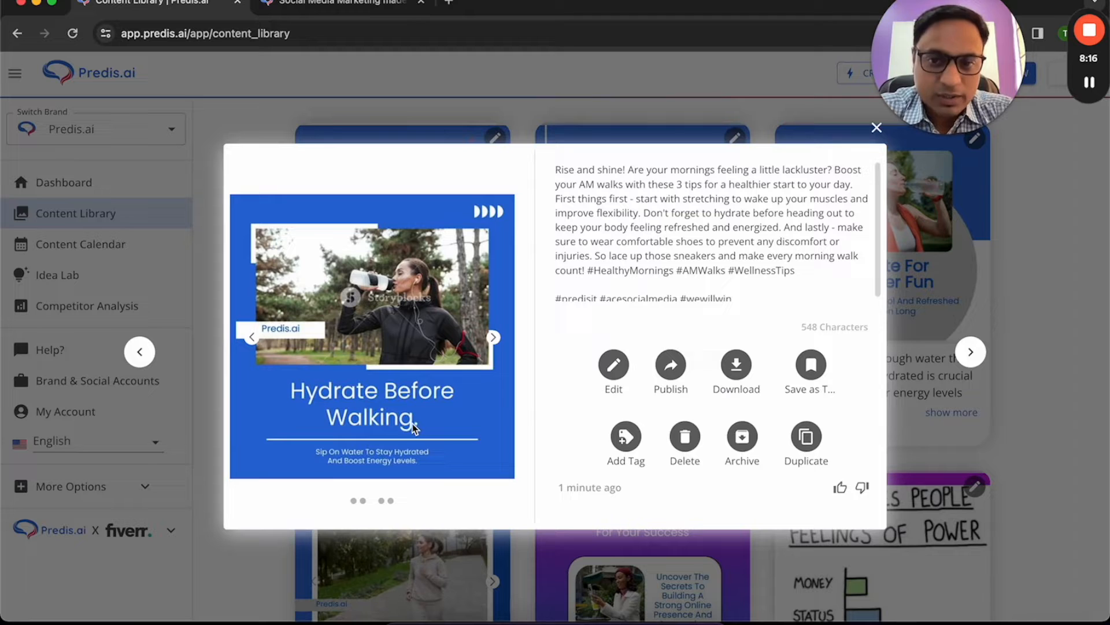
left_click(494, 339)
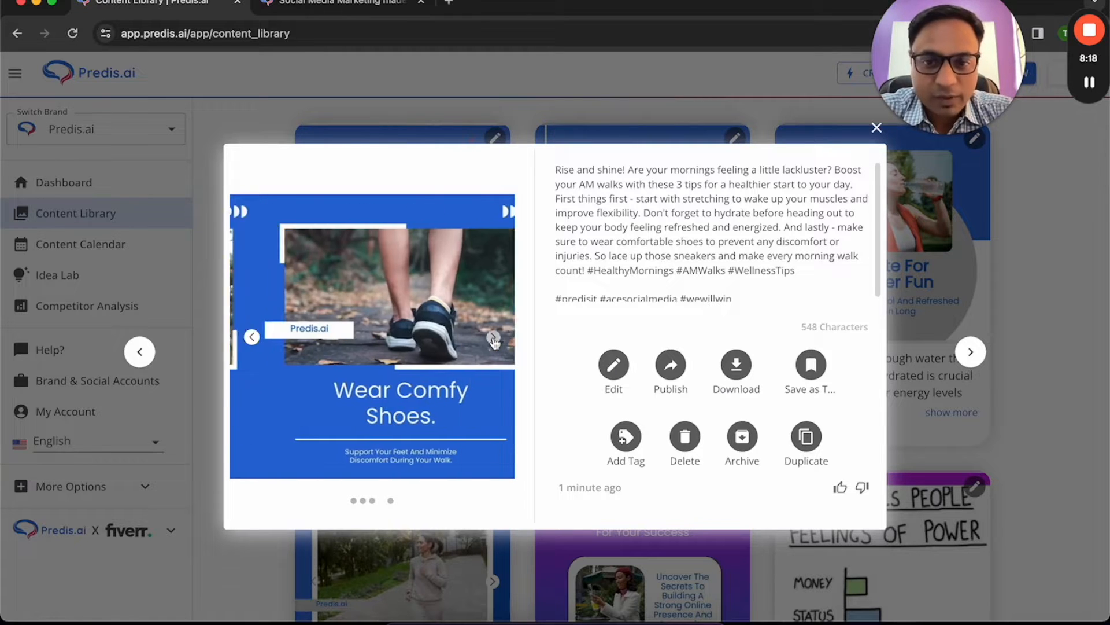
left_click(493, 338)
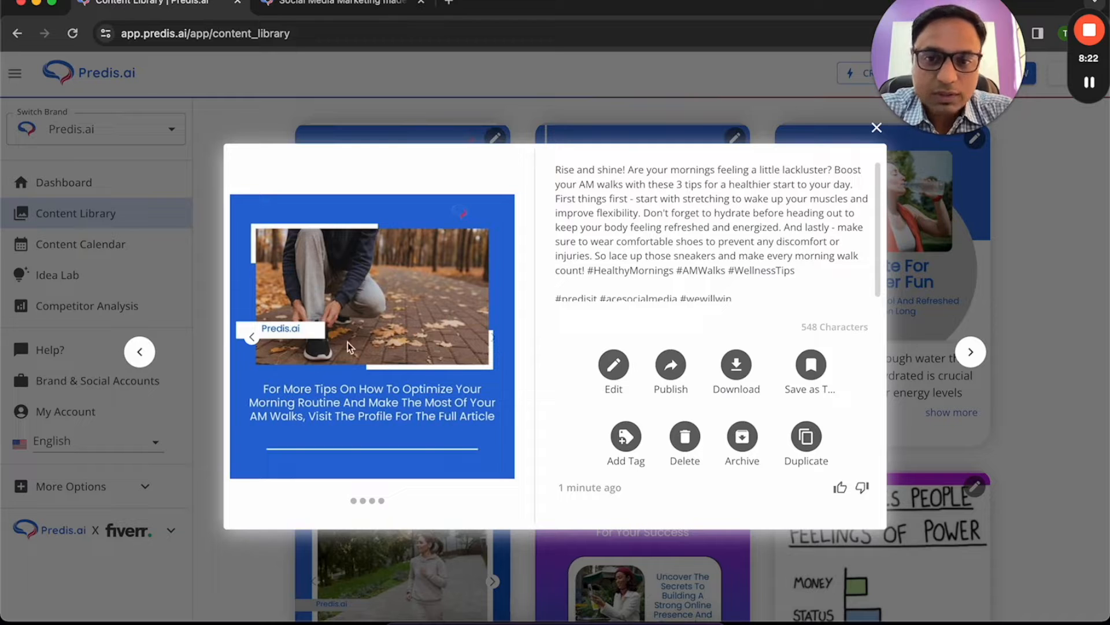
left_click(250, 338)
left_click(251, 339)
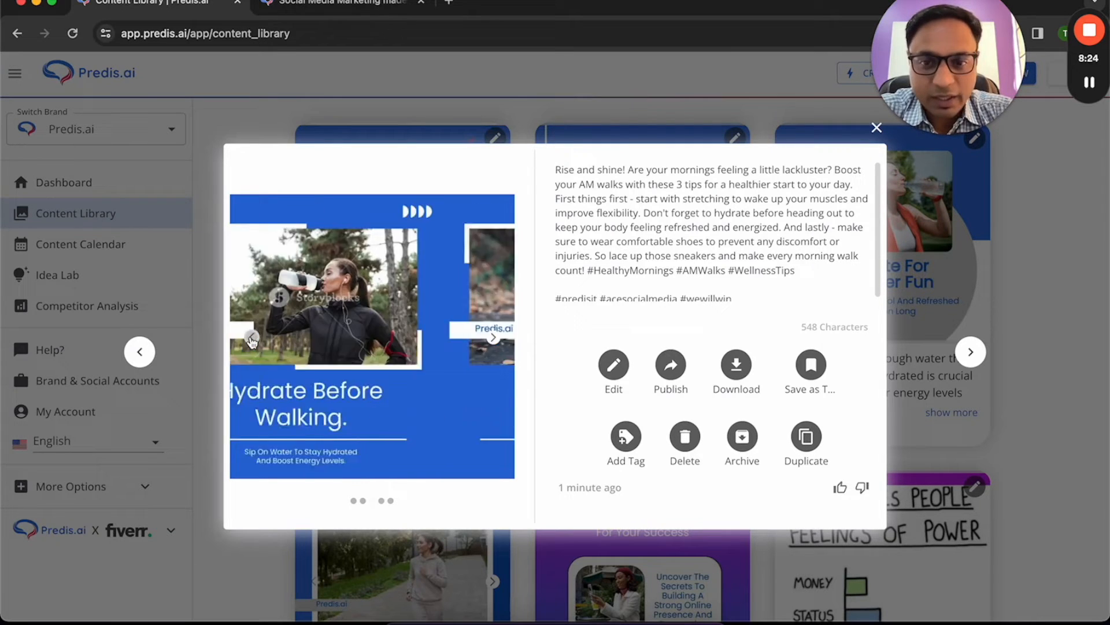
left_click(251, 339)
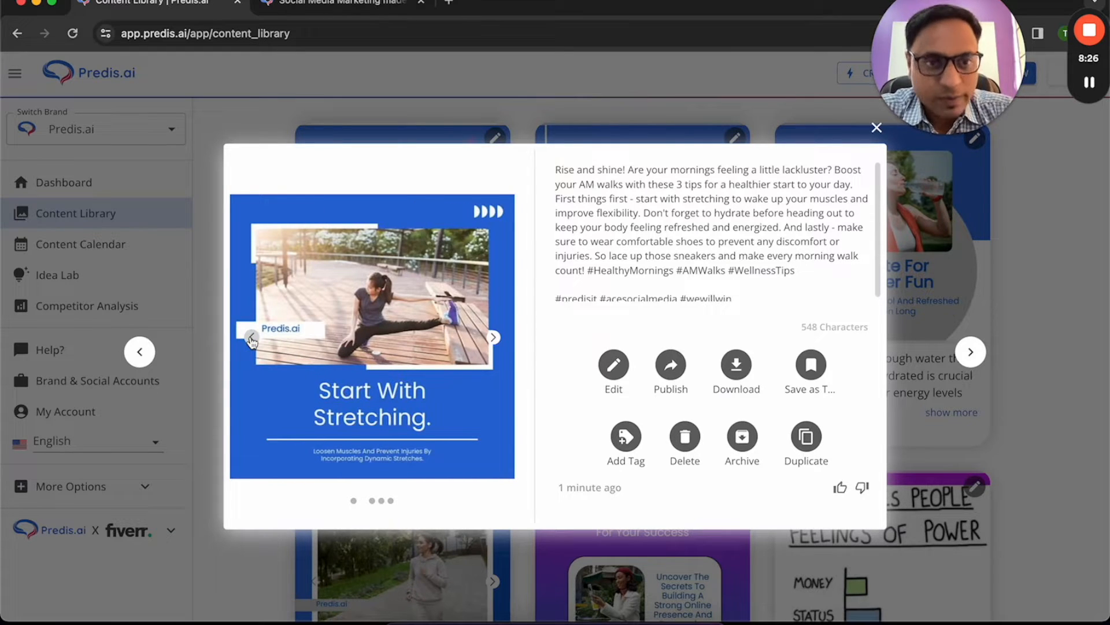
left_click(252, 340)
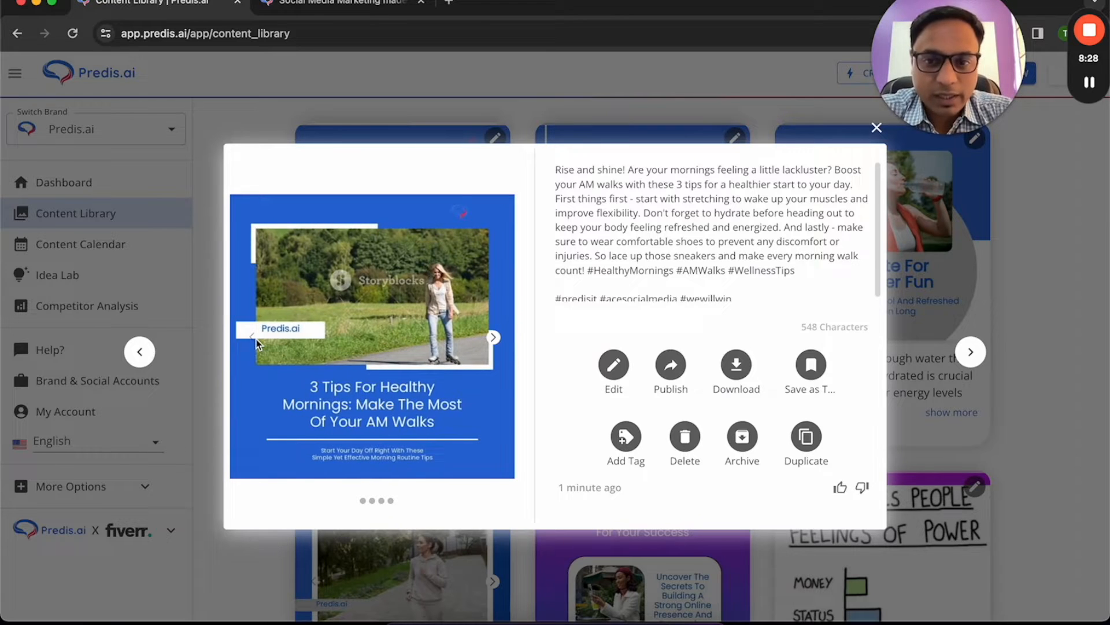
- Open the morning walk carousel for editing
left_click(614, 365)
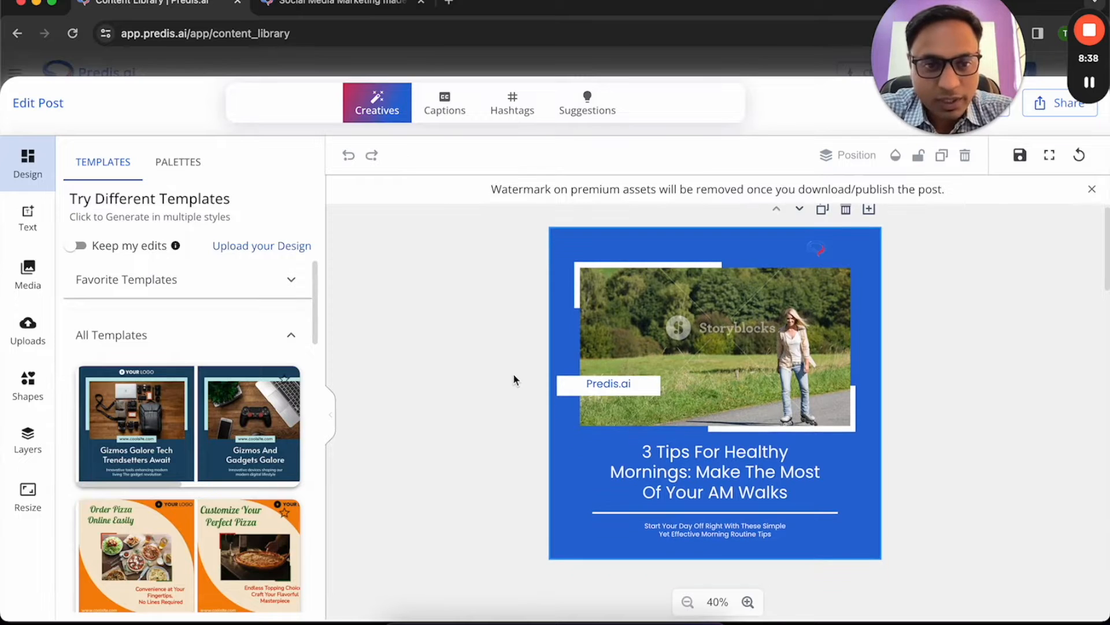
scroll(513, 379, "down", 3)
scroll(514, 379, "up", 3)
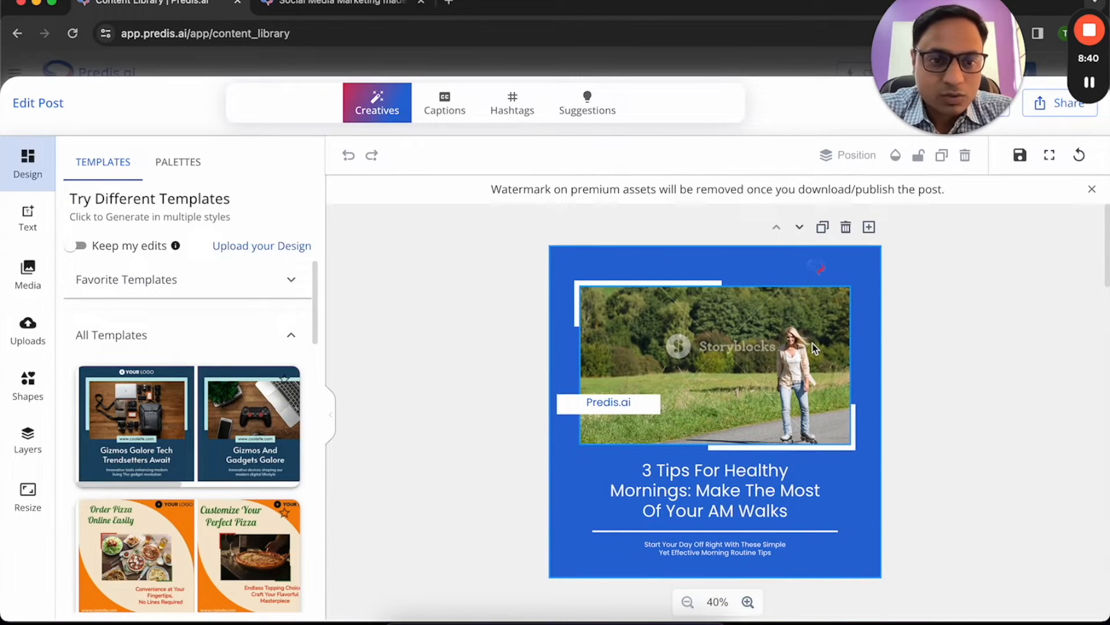
- Replace the first slide's photo with the AI-suggested image of a man and woman stretching on a park path
left_click(812, 342)
left_click(37, 275)
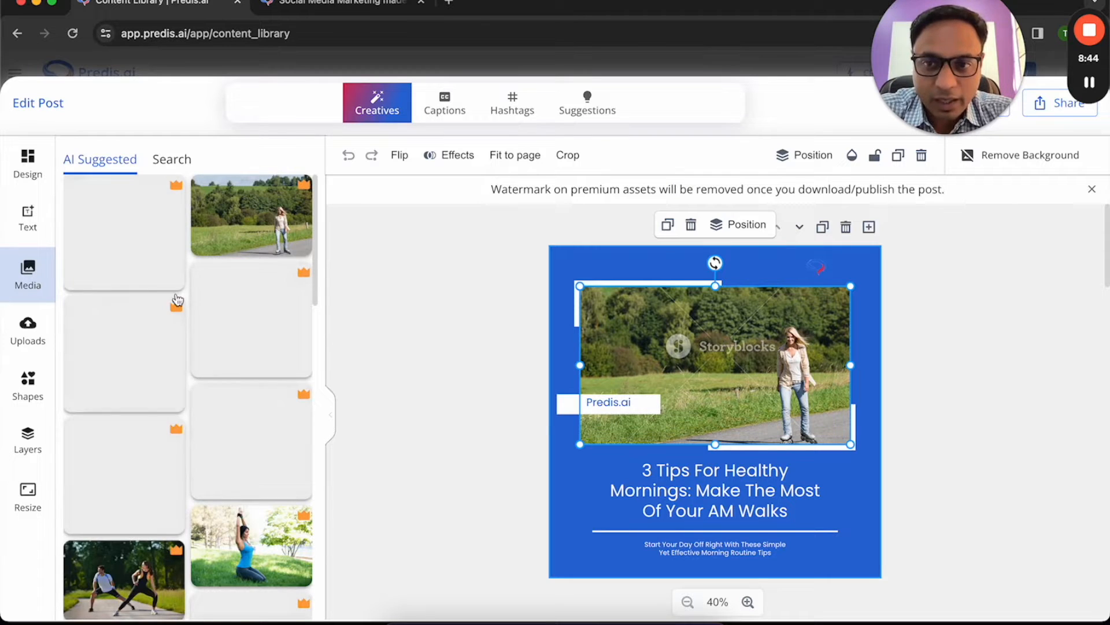
scroll(148, 354, "down", 3)
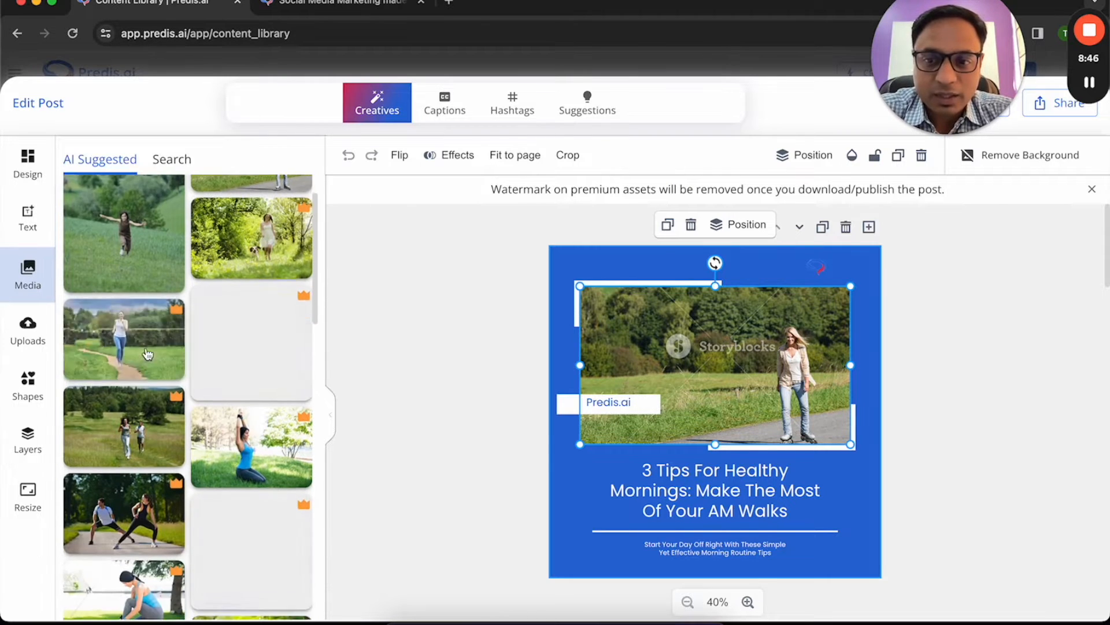
scroll(148, 354, "down", 1)
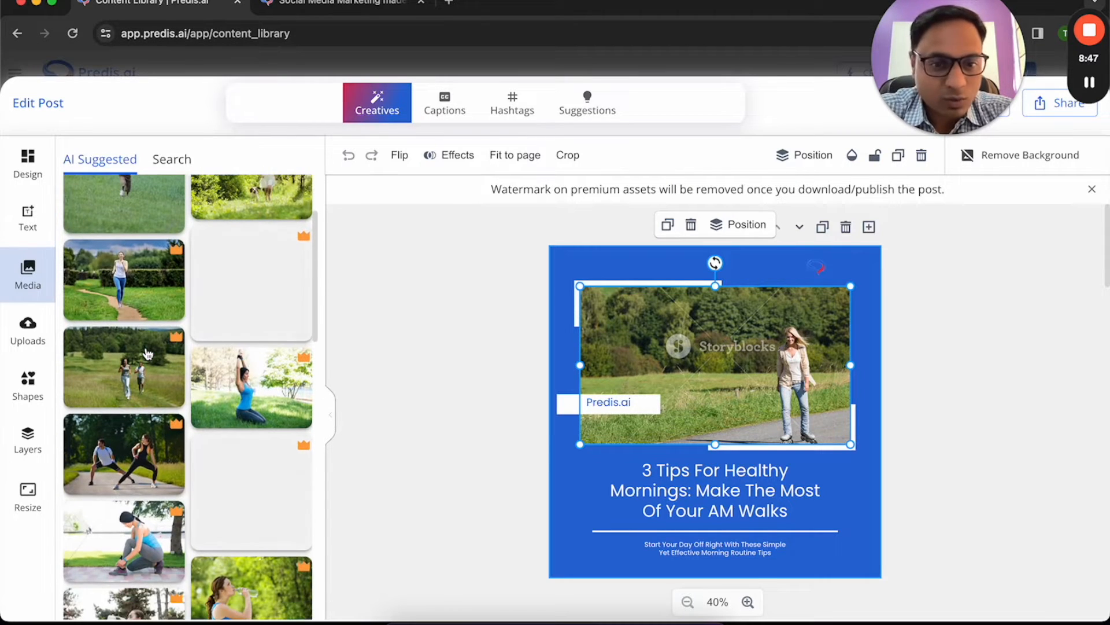
left_click(136, 461)
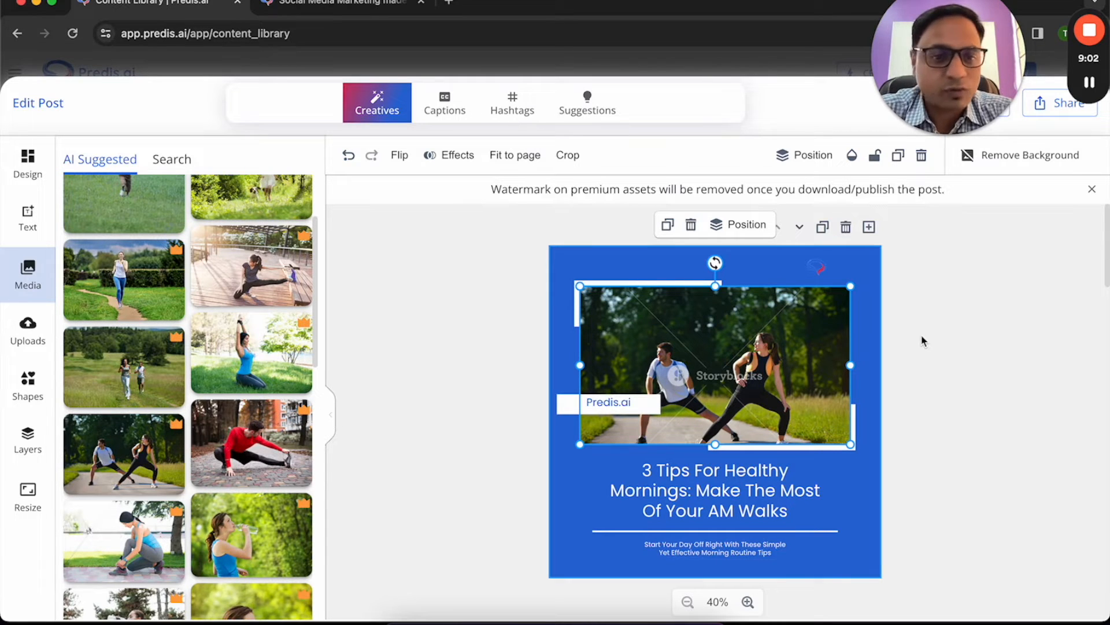
left_click(947, 366)
scroll(295, 333, "up", 2)
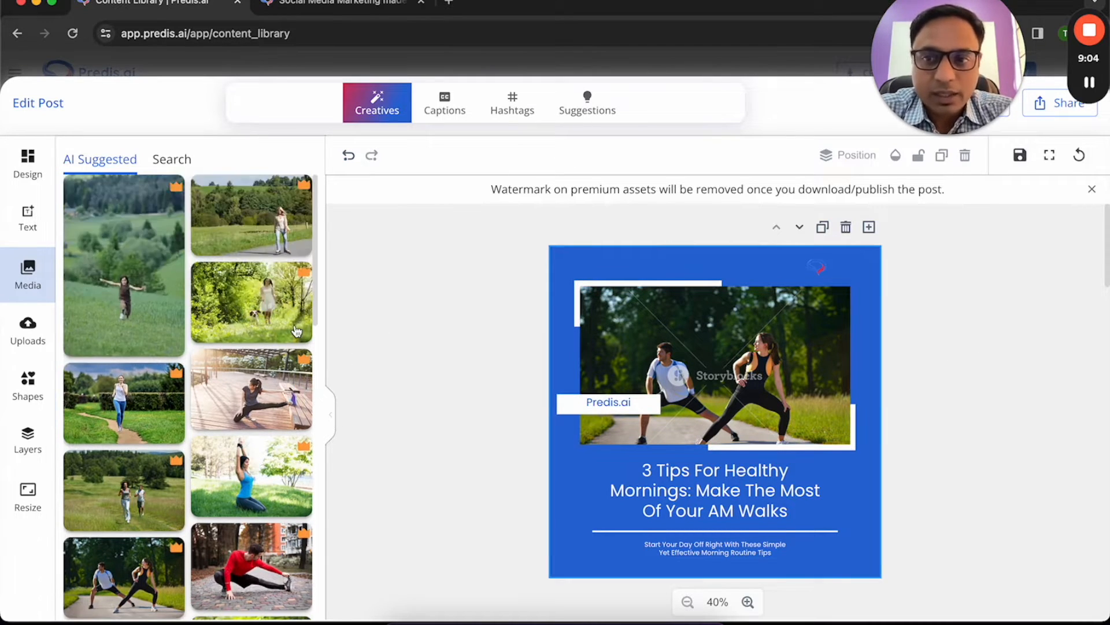
- Apply the purple "Embrace Your Vibrant Lifestyle Today" template to the carousel without keeping earlier edits
left_click(28, 163)
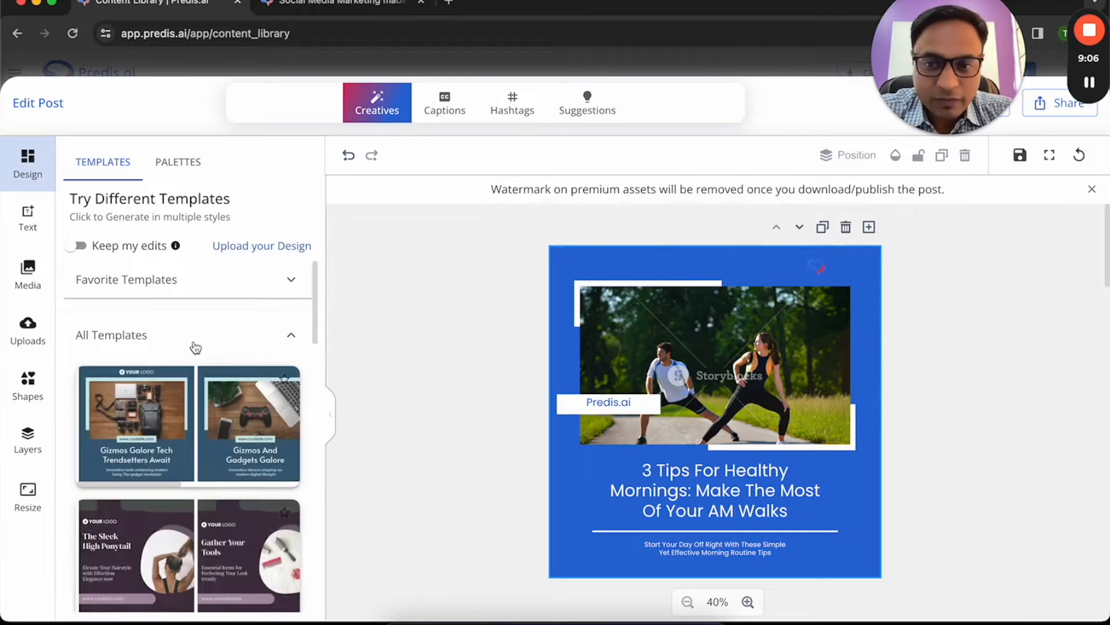
scroll(195, 345, "down", 2)
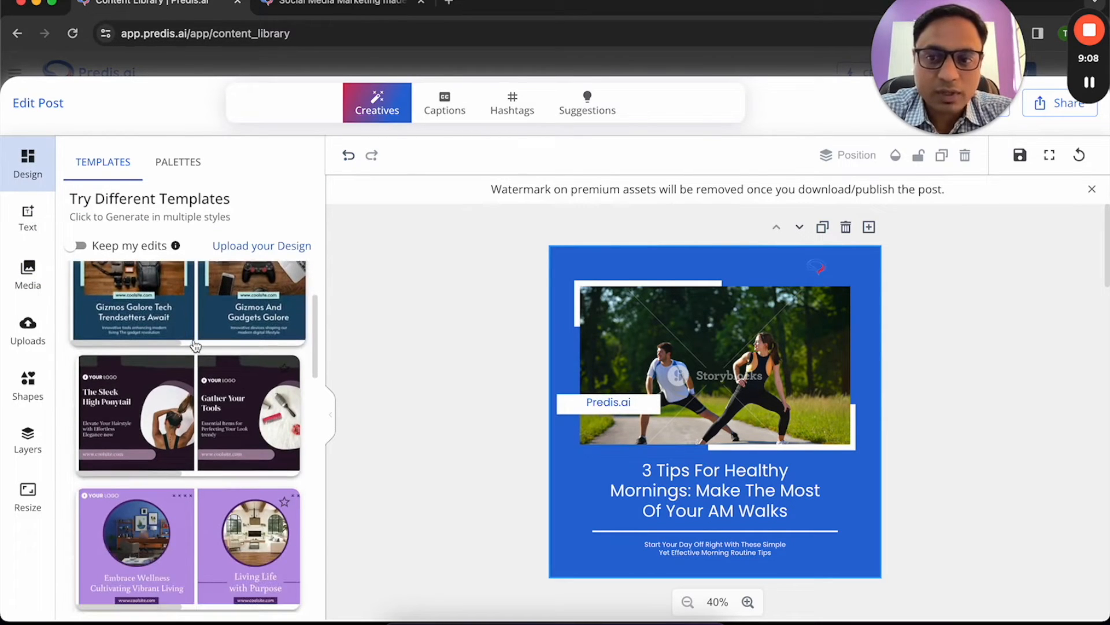
scroll(195, 345, "down", 4)
scroll(195, 345, "down", 6)
scroll(198, 437, "down", 3)
scroll(197, 436, "down", 1)
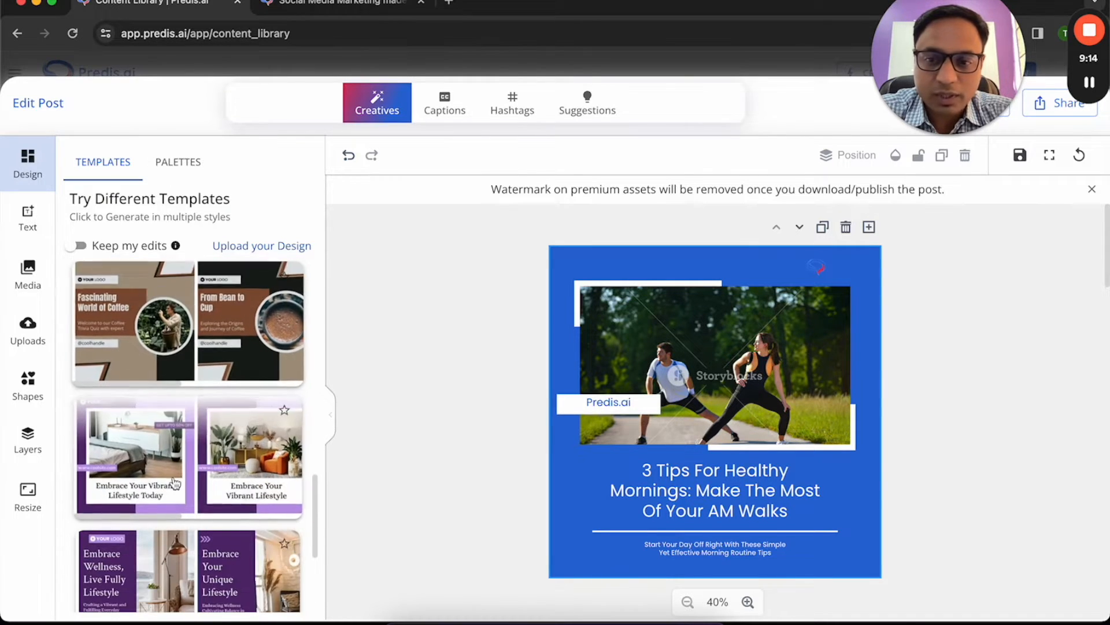
left_click(167, 466)
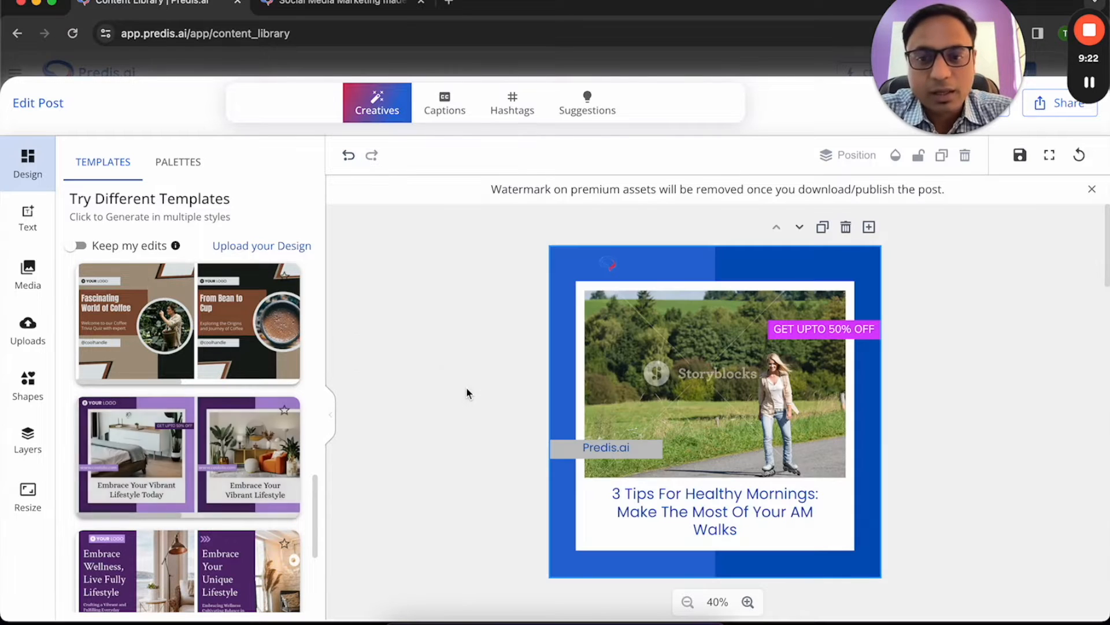
- Check how the new template looks on every slide of the carousel, from the first to the last
scroll(467, 394, "down", 5)
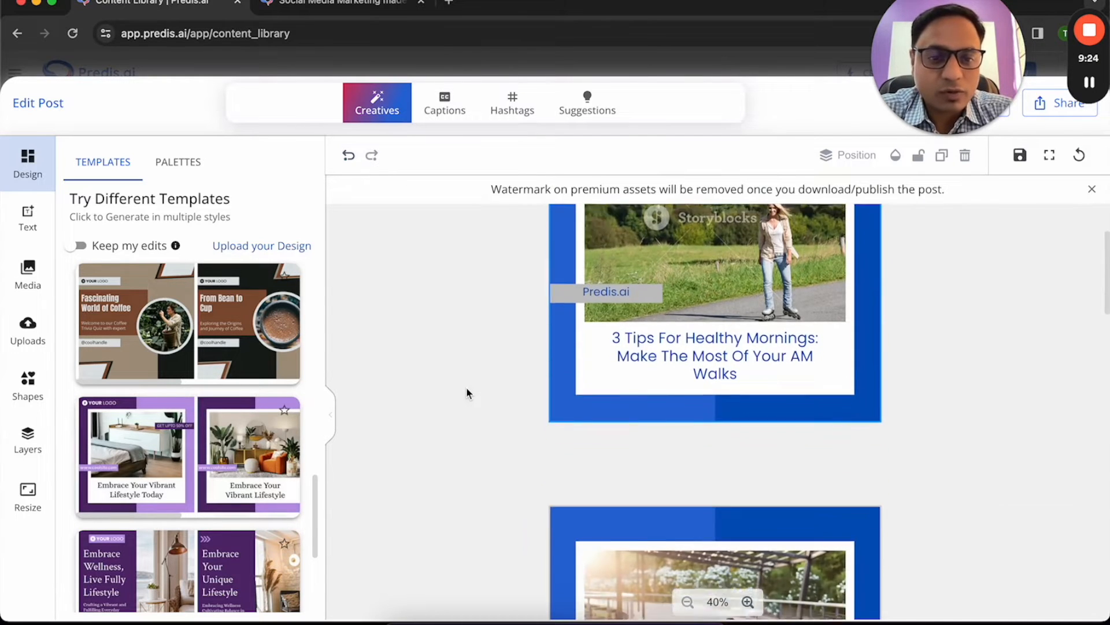
scroll(468, 393, "down", 5)
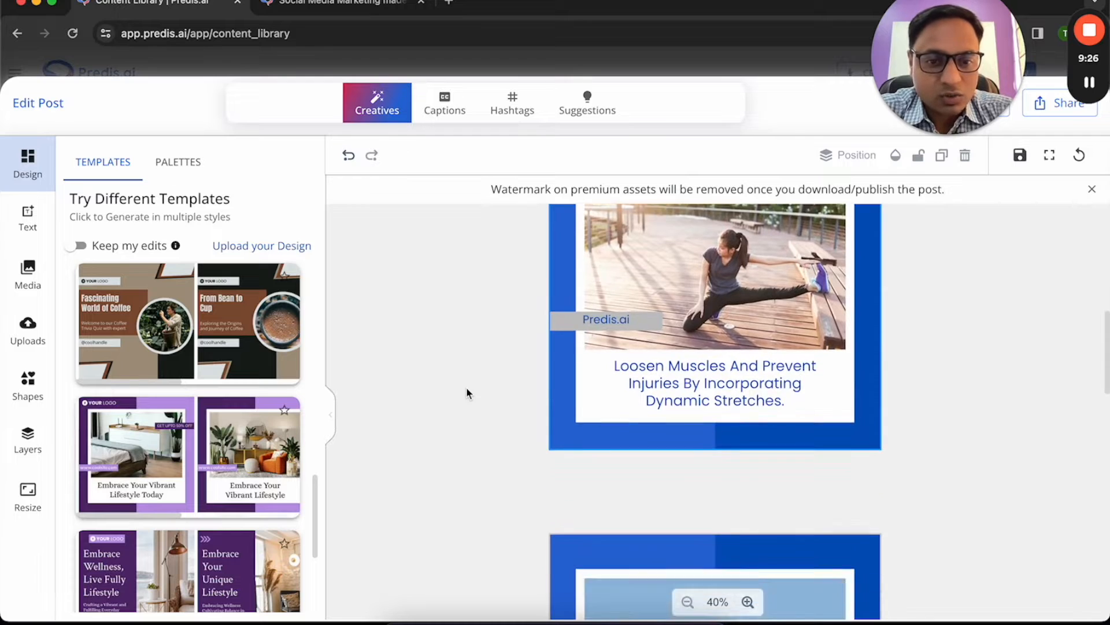
scroll(467, 394, "down", 5)
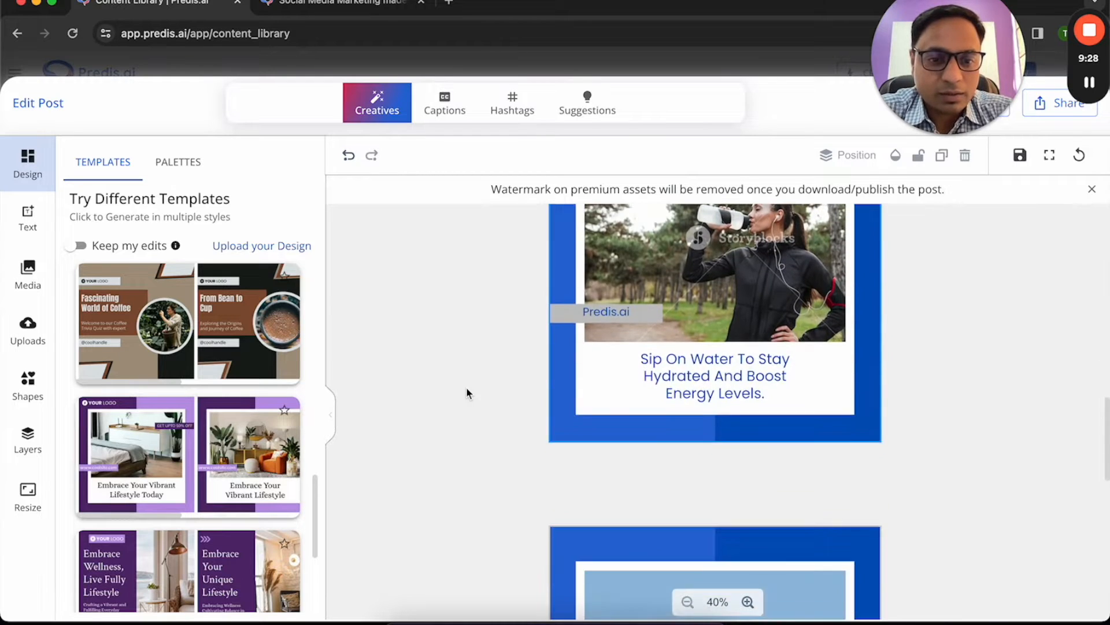
scroll(467, 393, "down", 5)
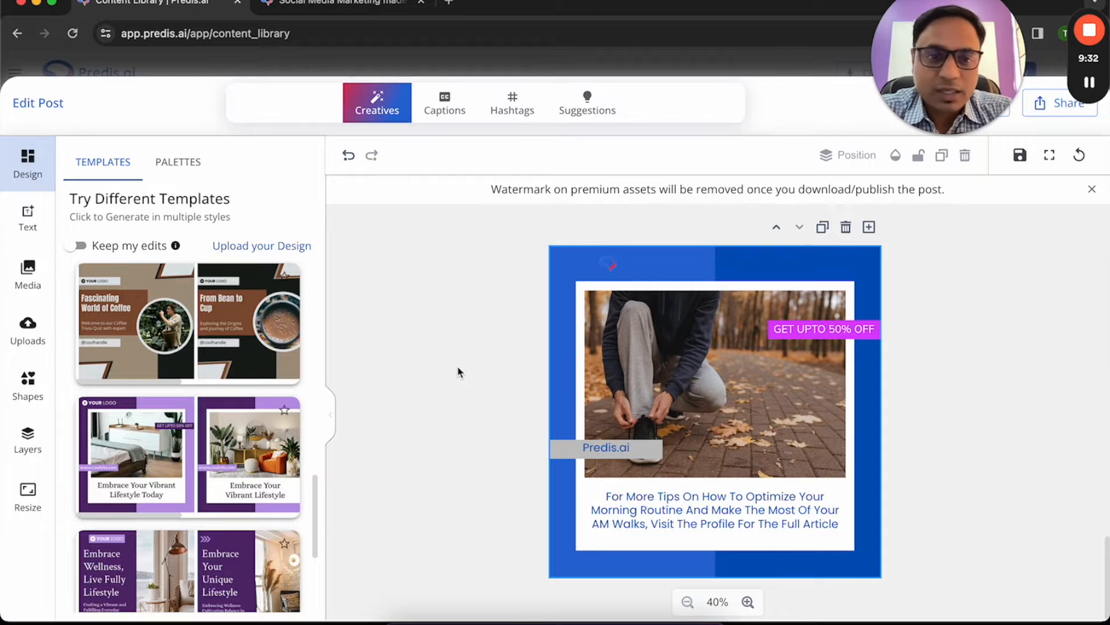
scroll(461, 376, "down", 5)
scroll(459, 372, "up", 2)
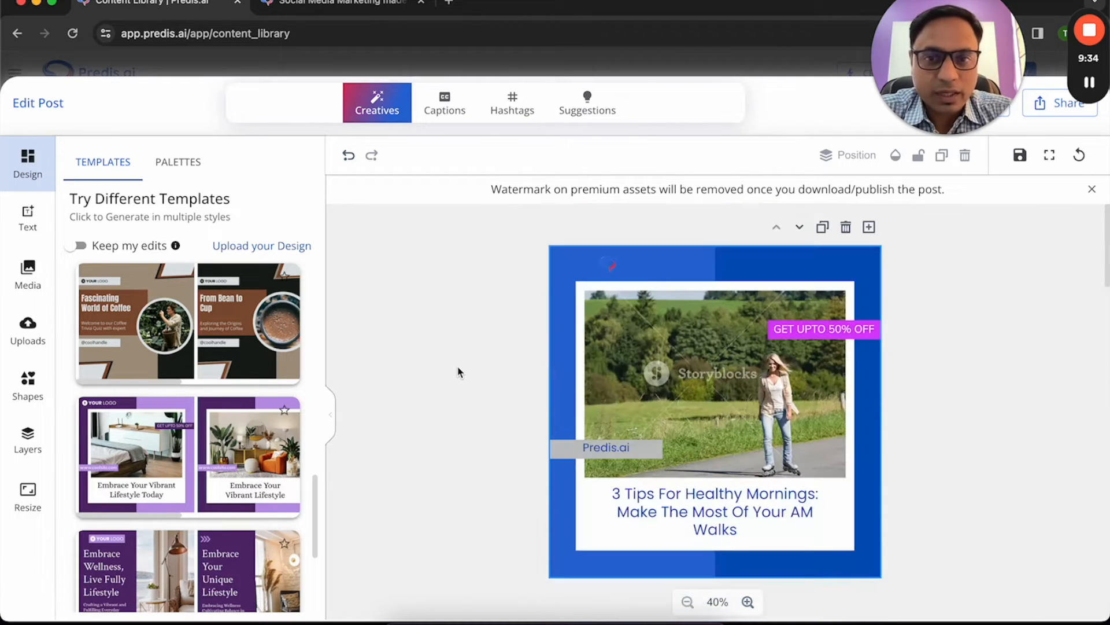
- Generate another caption for the post with the tone kept at Casual and the length set to Large
left_click(450, 106)
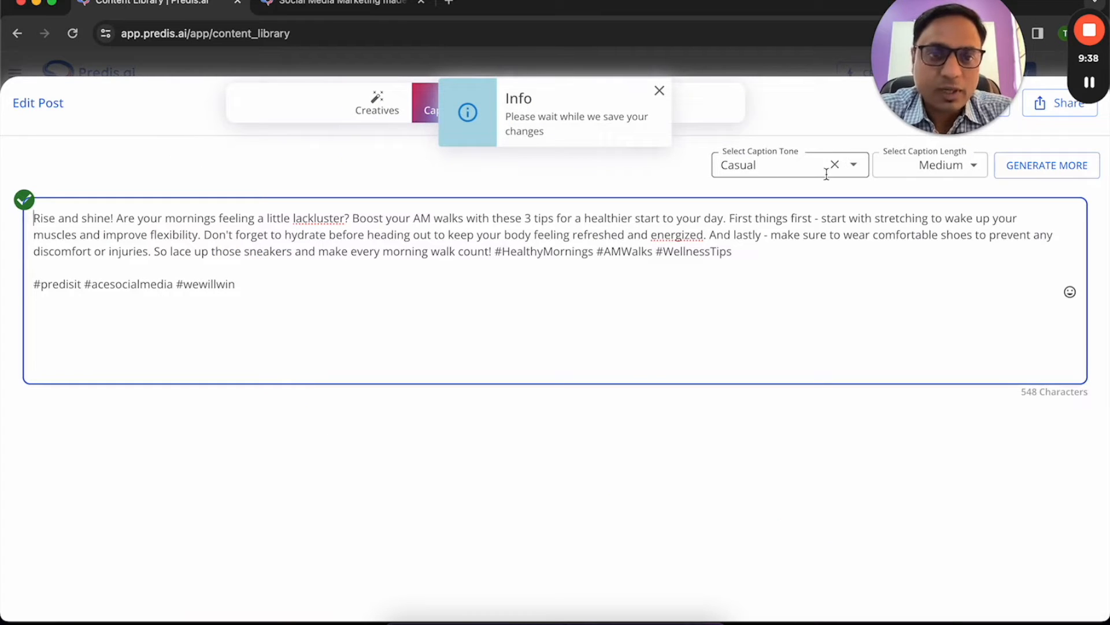
left_click_drag(394, 253, 400, 252)
left_click(795, 268)
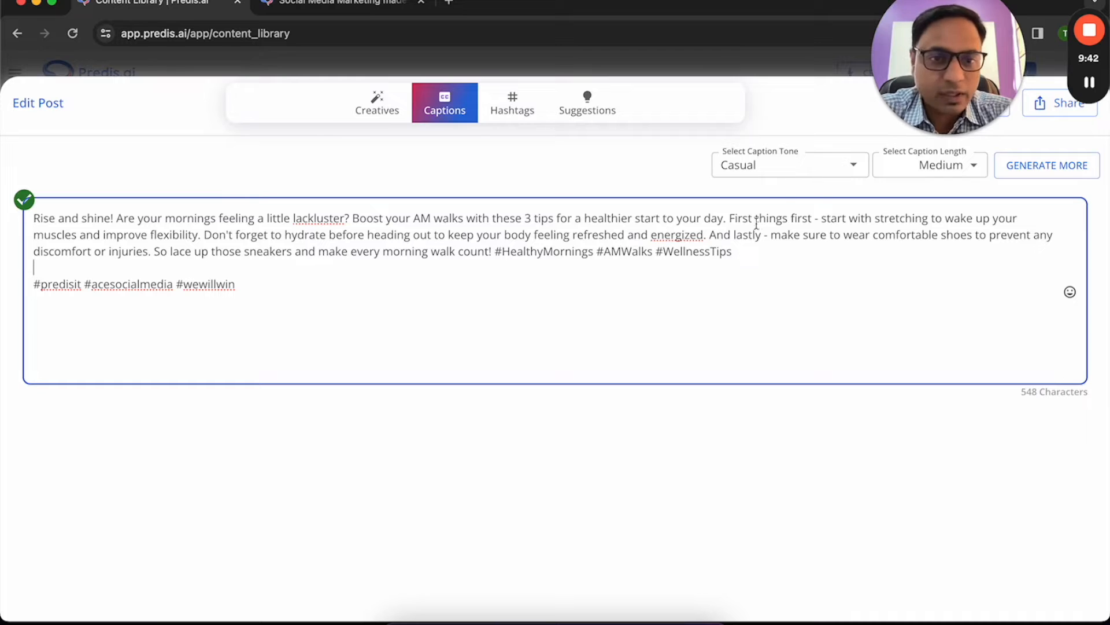
left_click(858, 171)
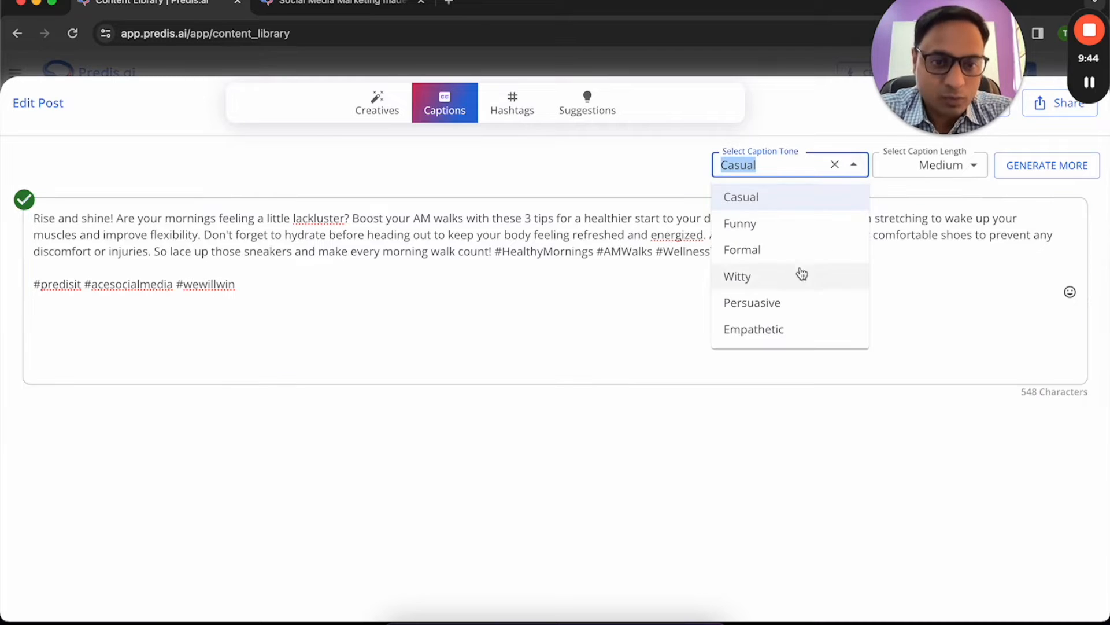
left_click(657, 169)
left_click(976, 169)
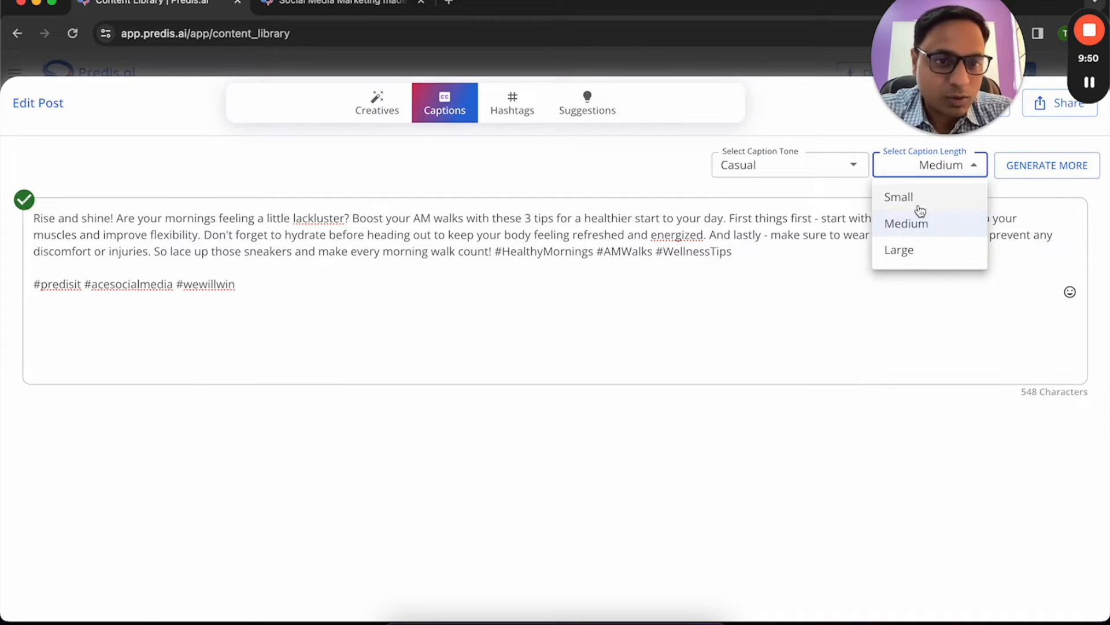
left_click(922, 259)
left_click(1065, 177)
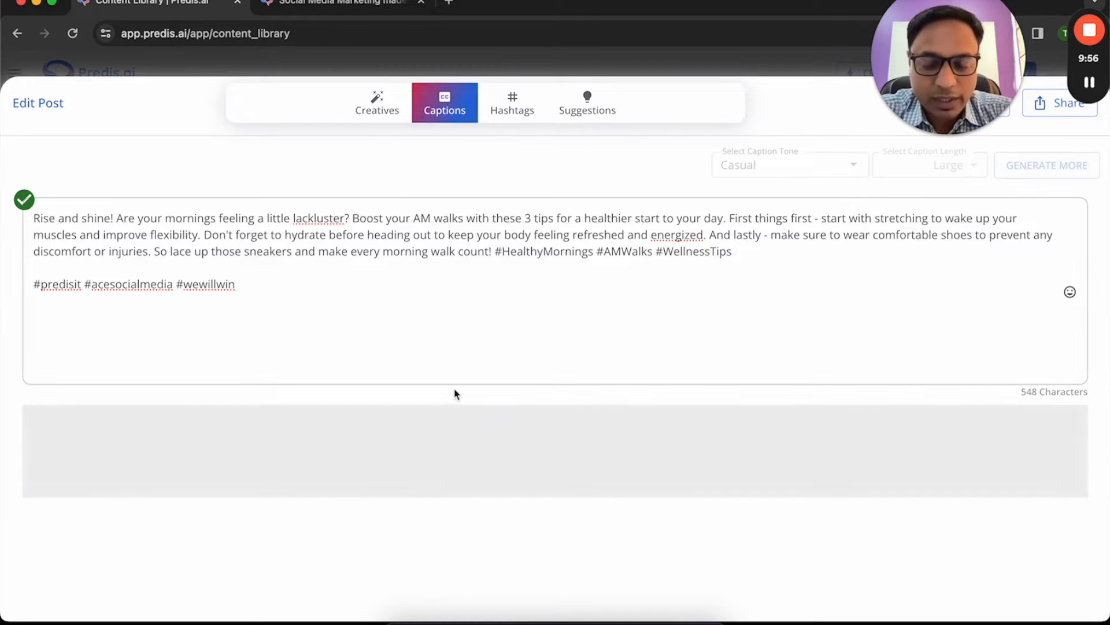
- Select the newly generated caption and delete its closing hashtags #predisit #acesocialmedia #wewillwin
left_click(463, 426)
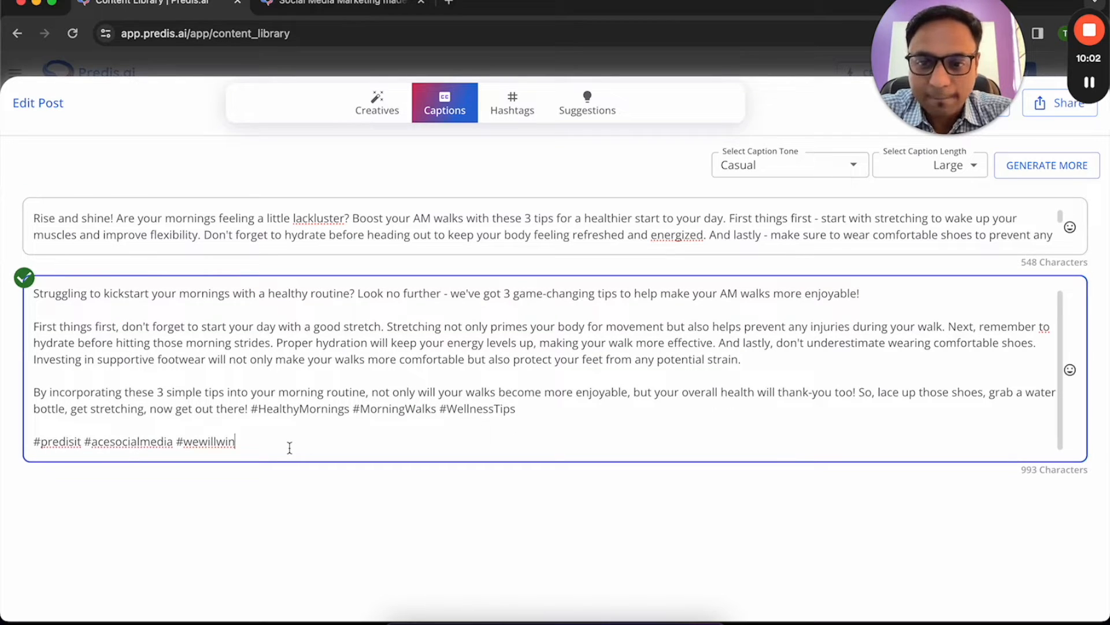
left_click_drag(288, 449, 18, 454)
key("BackSpace")
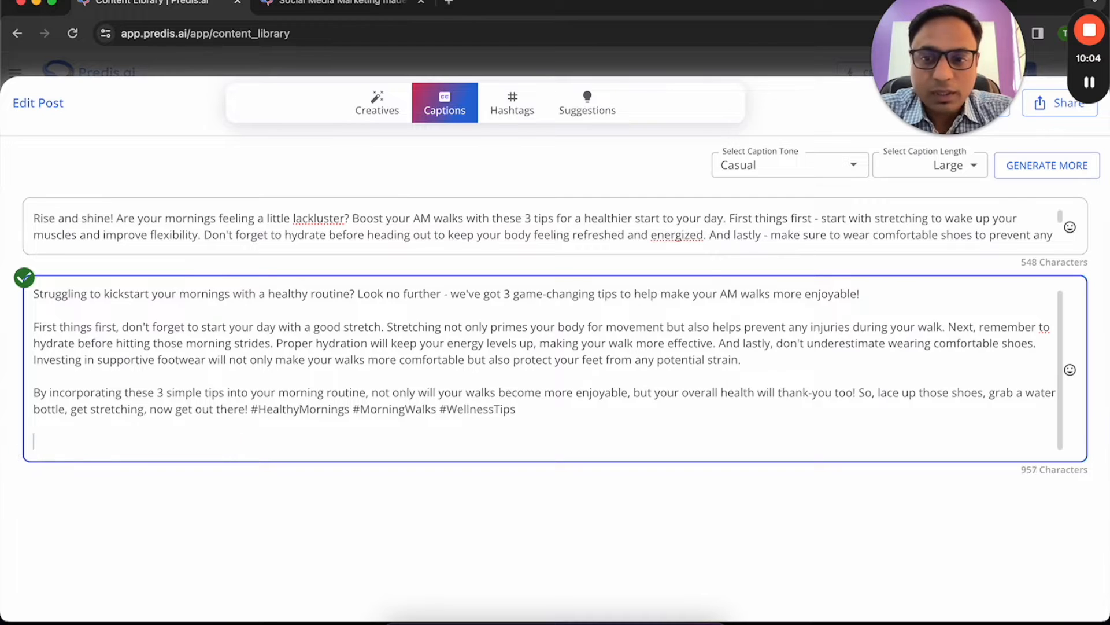
- Sort the caption-based hashtag suggestions by Reach and add #mywellnessjourney and #healthymindhealthylife to the post
left_click(511, 113)
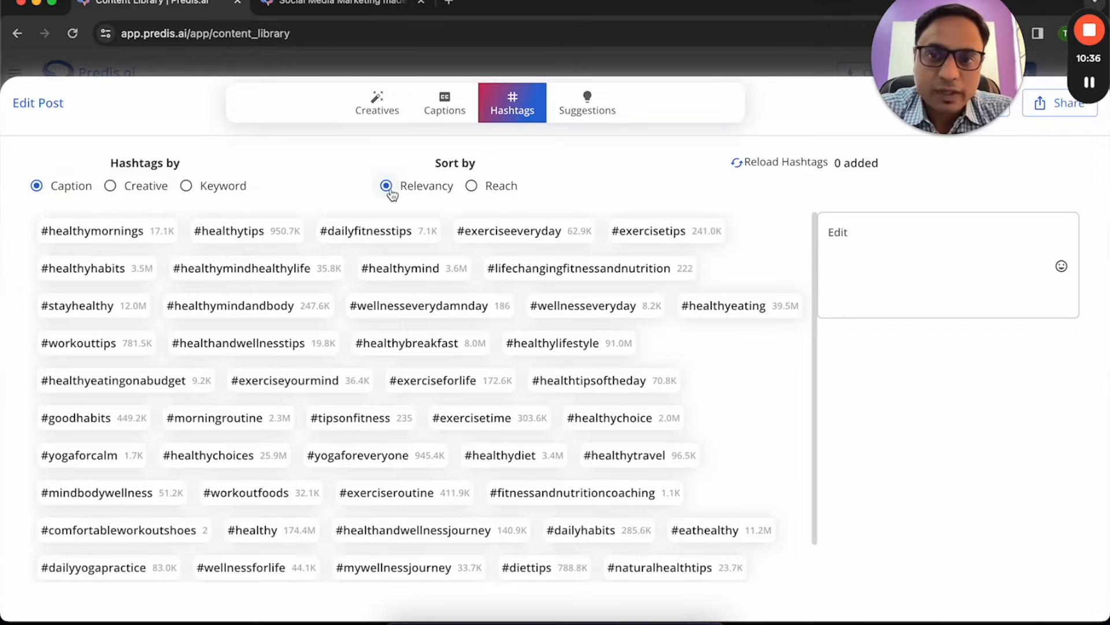
left_click(502, 187)
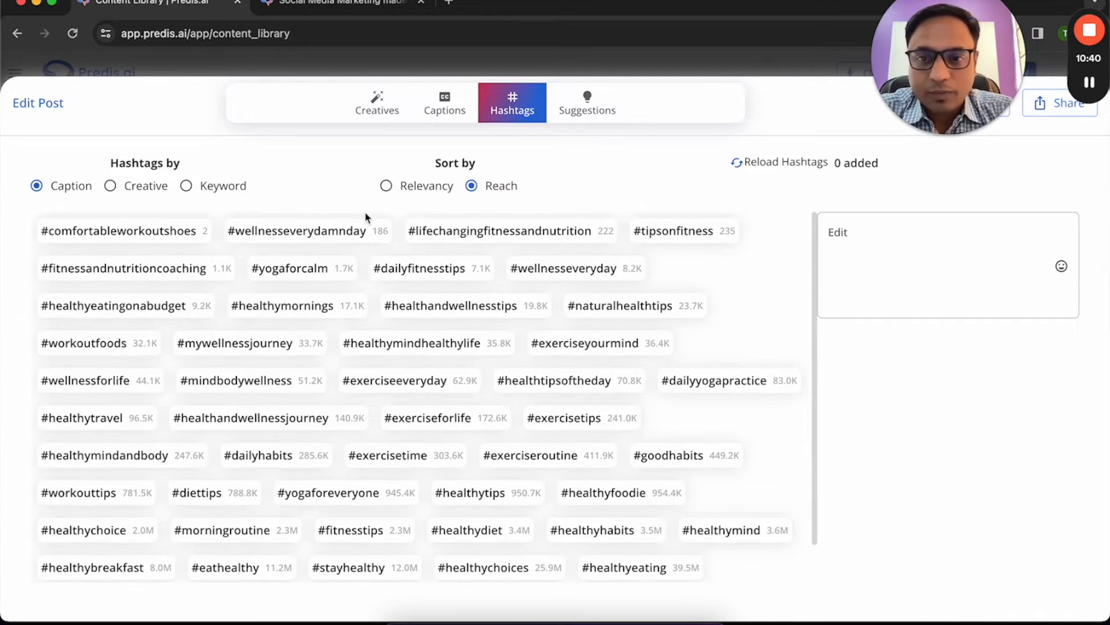
scroll(457, 438, "down", 1)
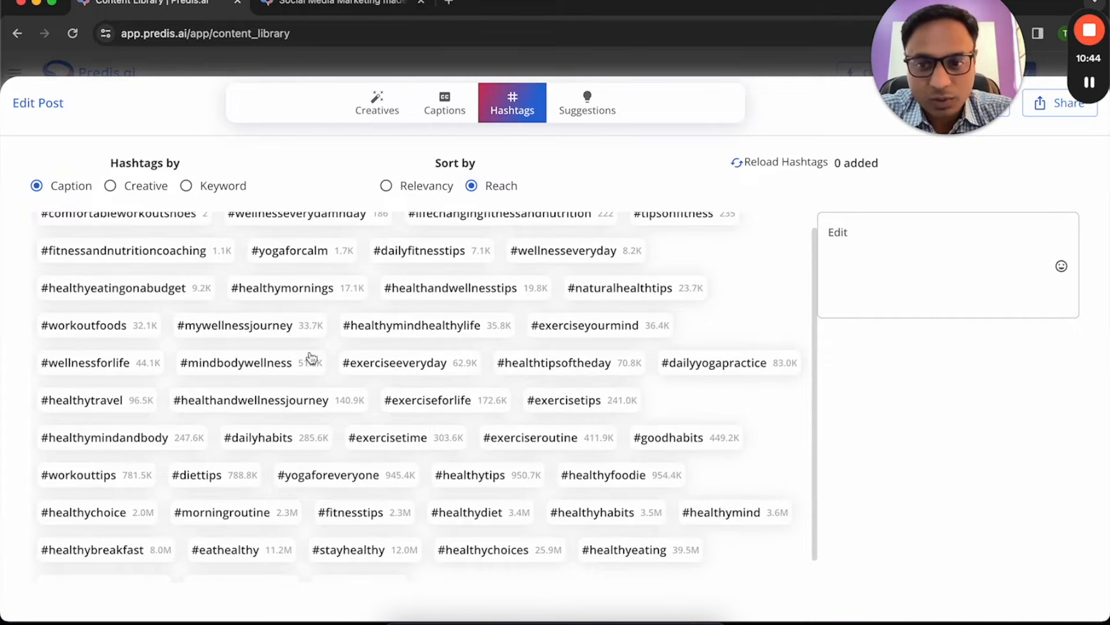
left_click(297, 327)
left_click(438, 325)
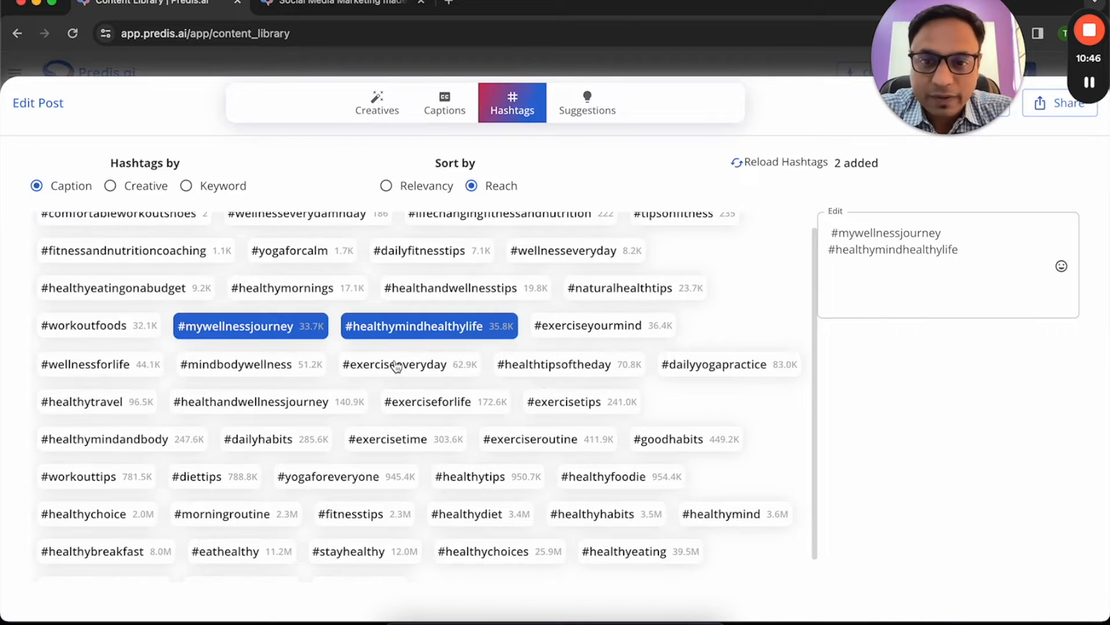
- Add the hashtags #exerciseeveryday, #mindbodywellness, #healthtipsoftheday and #exerciseyourmind to the post
left_click(396, 364)
left_click(282, 373)
left_click(529, 366)
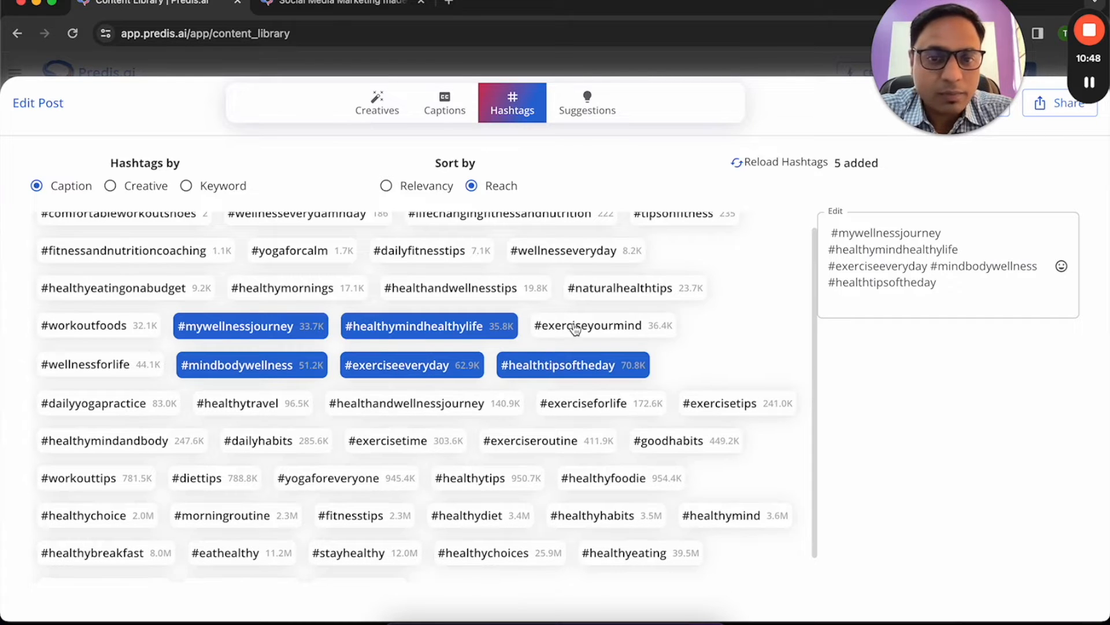
left_click(576, 326)
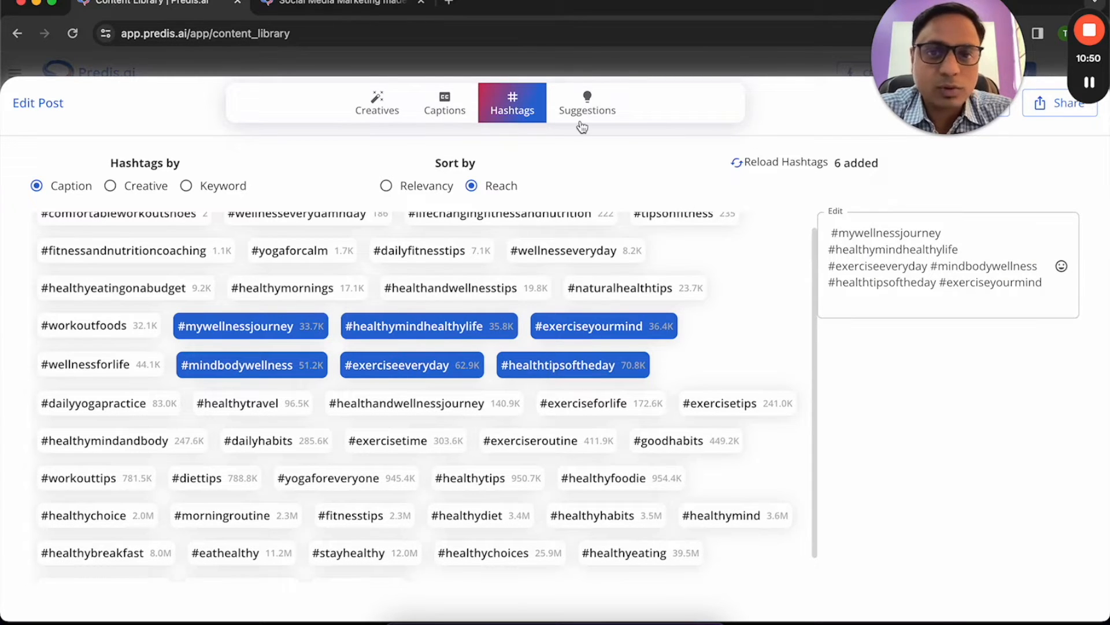
- Review the post's improvement suggestions, covering posting hour, creative appeal, number of hashtags and length of caption
left_click(587, 117)
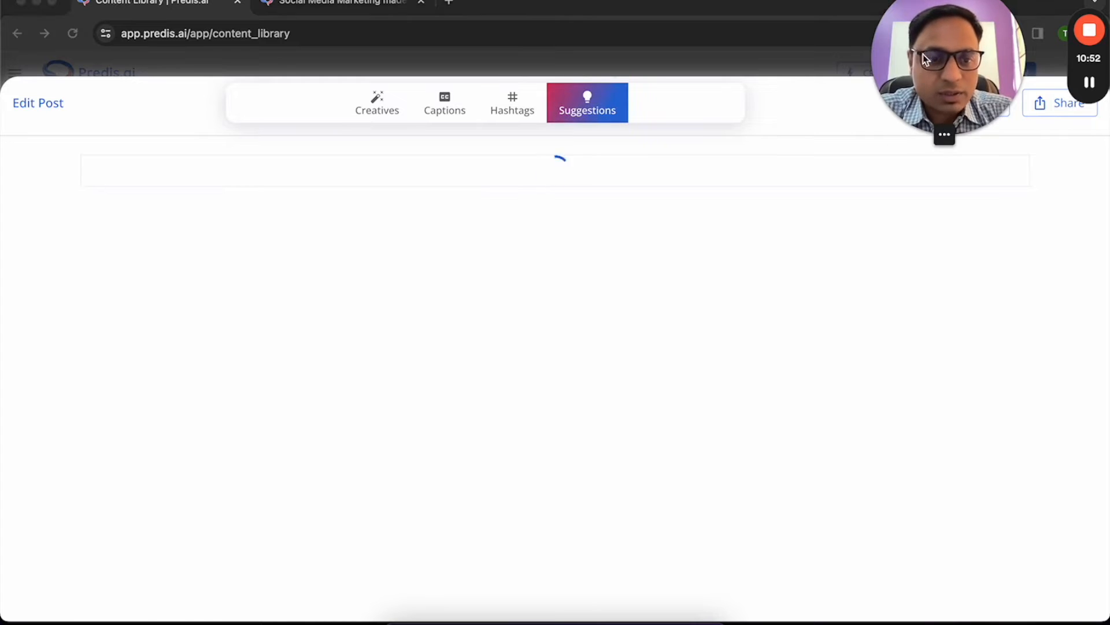
left_click_drag(923, 49, 991, 509)
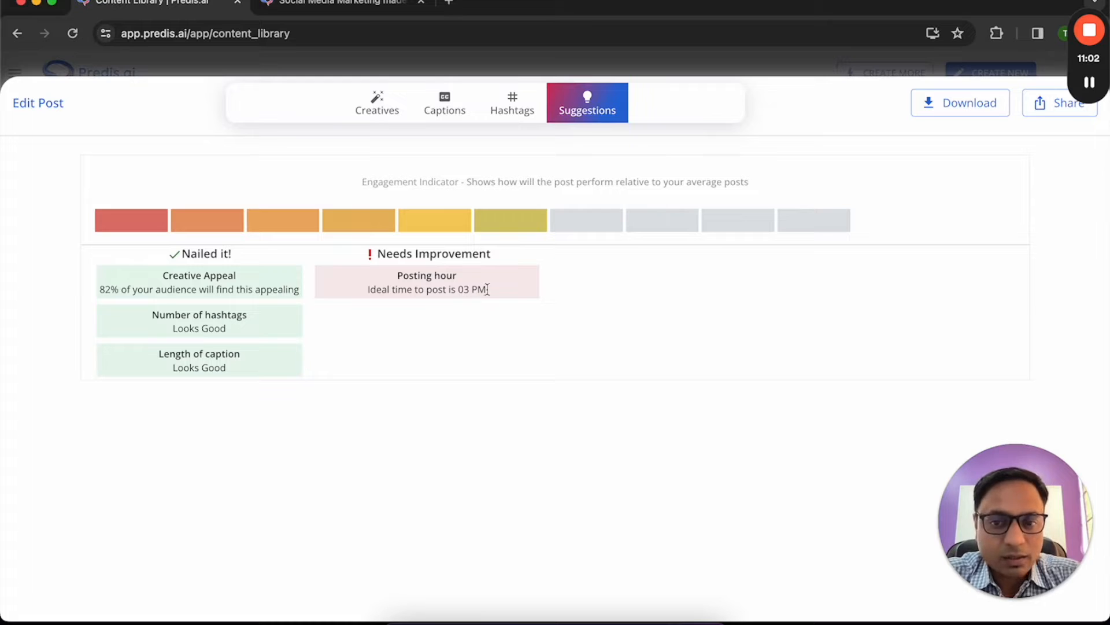
left_click_drag(497, 289, 374, 292)
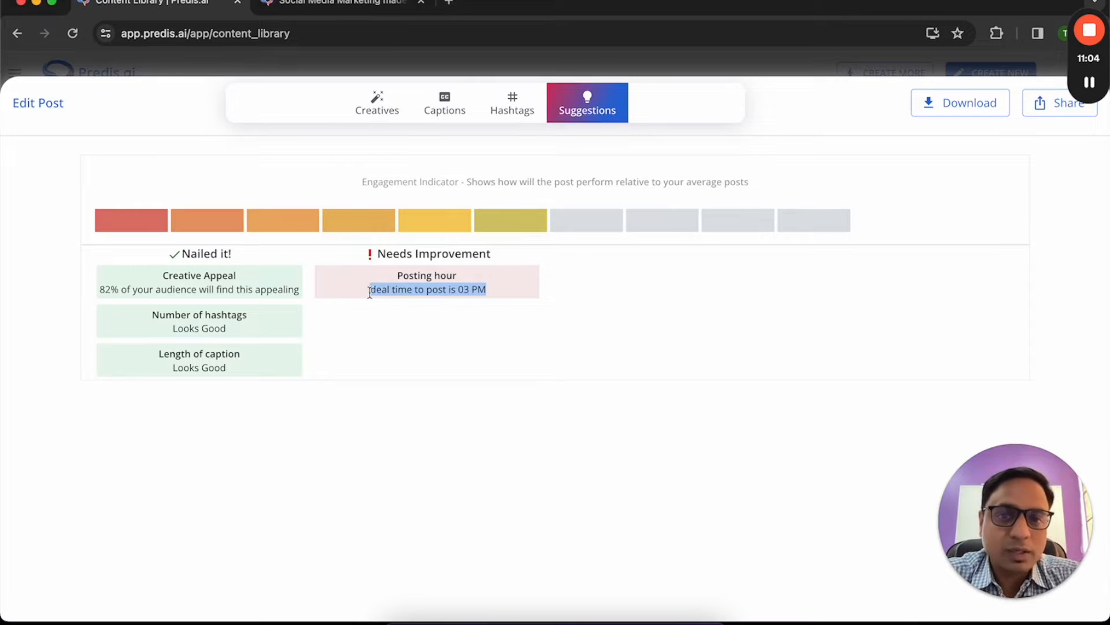
left_click(759, 206)
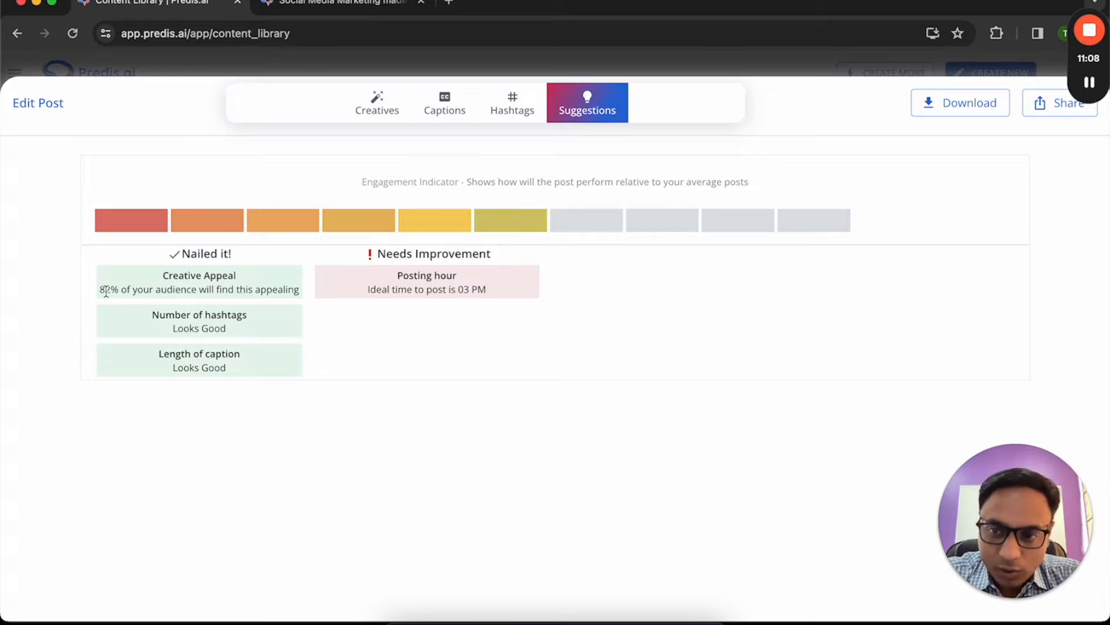
left_click_drag(100, 289, 311, 288)
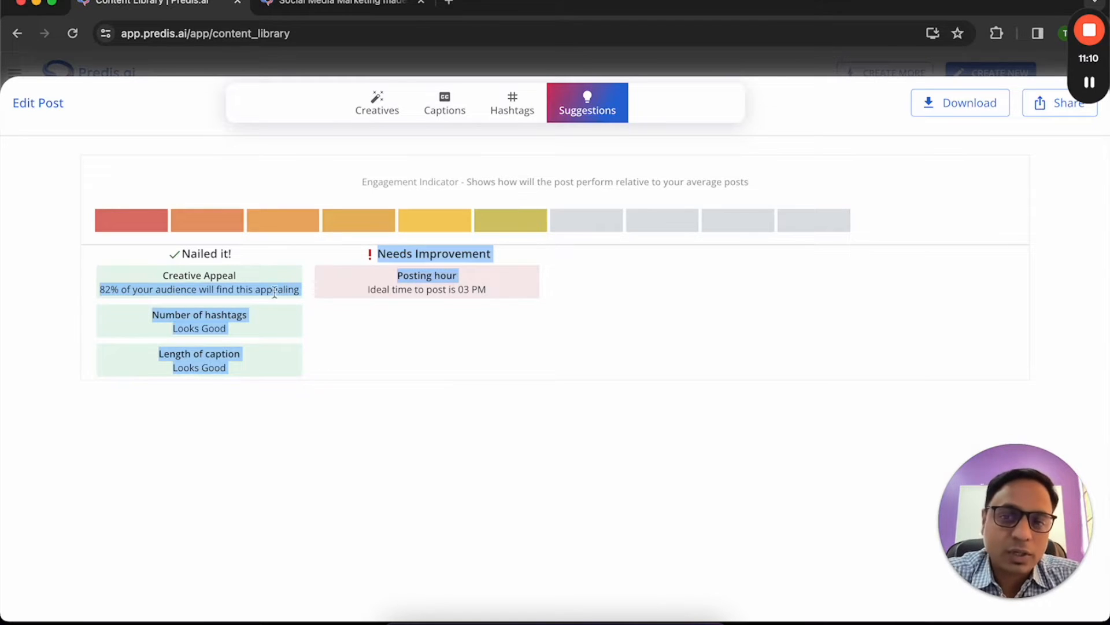
left_click(239, 311)
left_click_drag(144, 322, 249, 322)
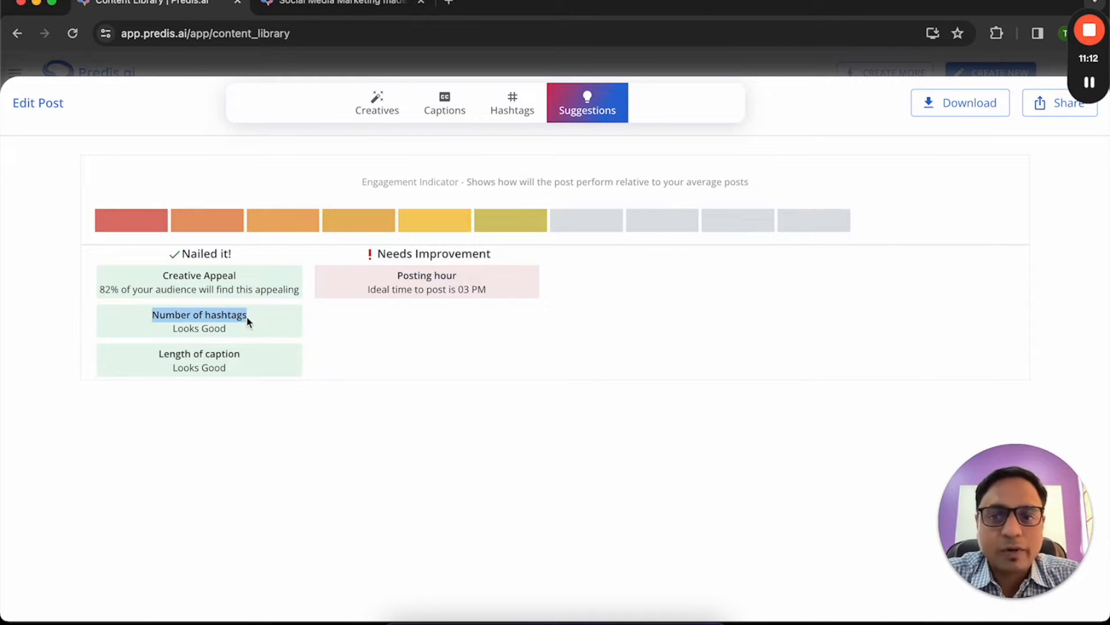
left_click_drag(165, 358, 236, 359)
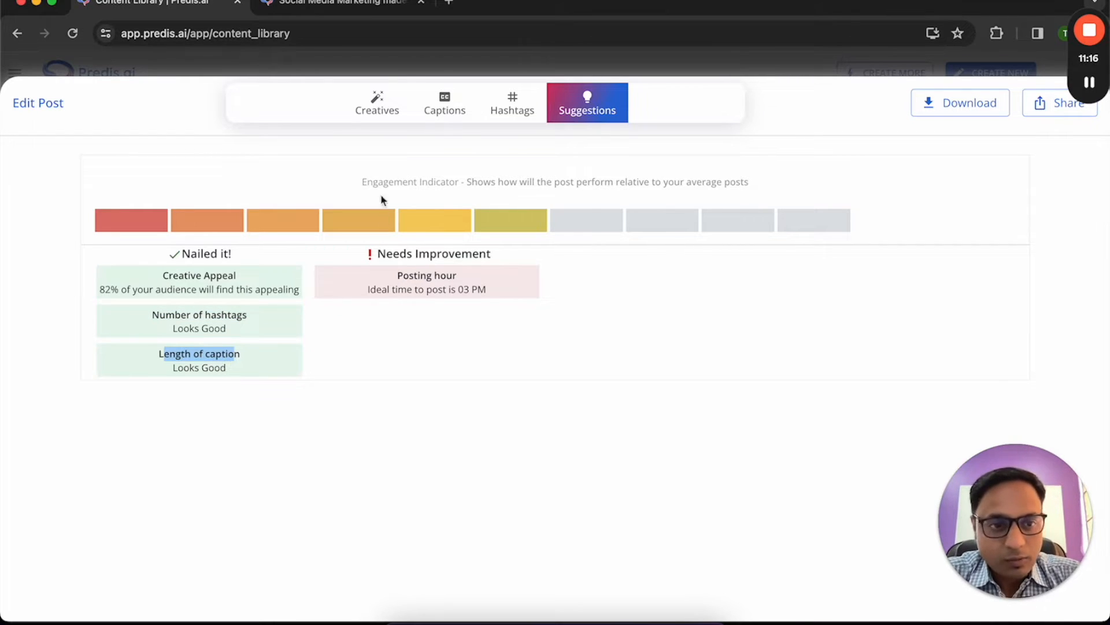
- Open the post's sharing preview and examine which social platforms are available for publishing the carousel
left_click(1039, 107)
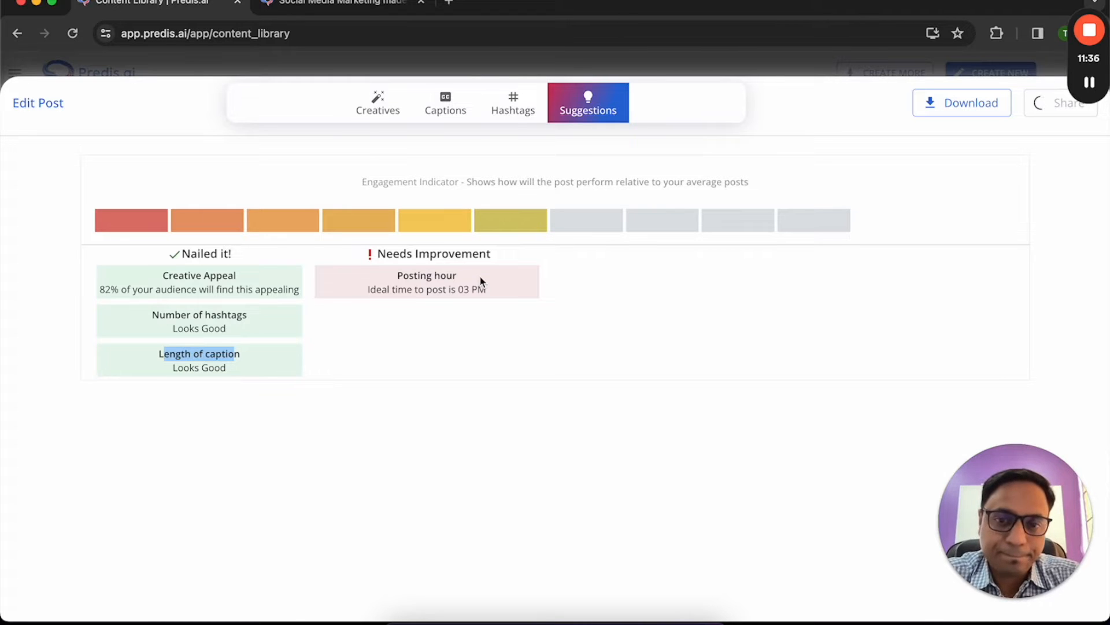
left_click(406, 338)
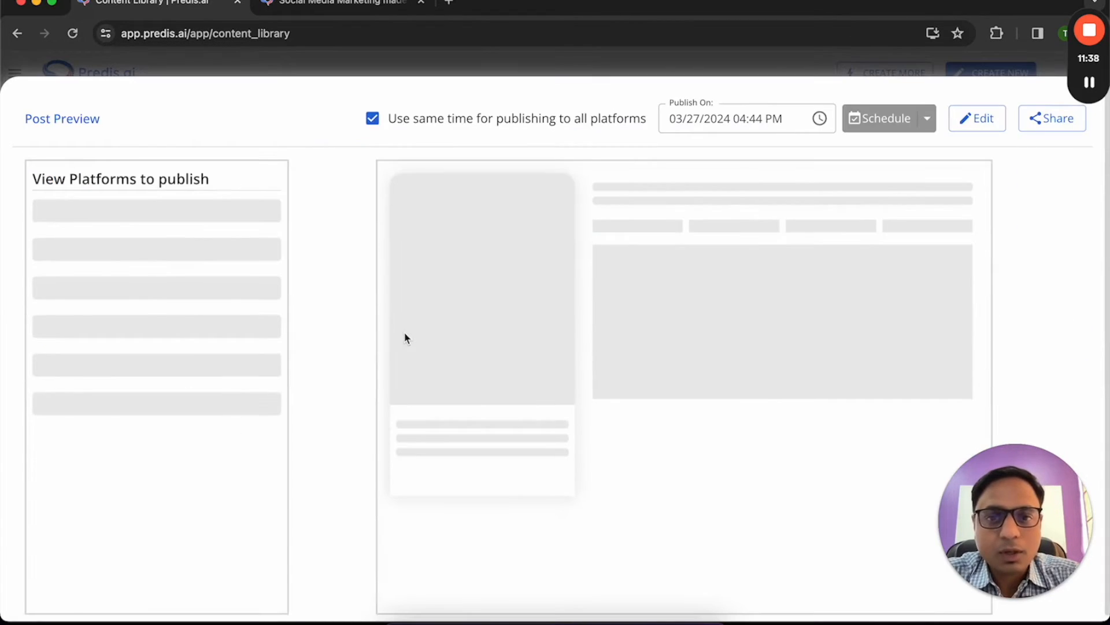
scroll(216, 357, "down", 1)
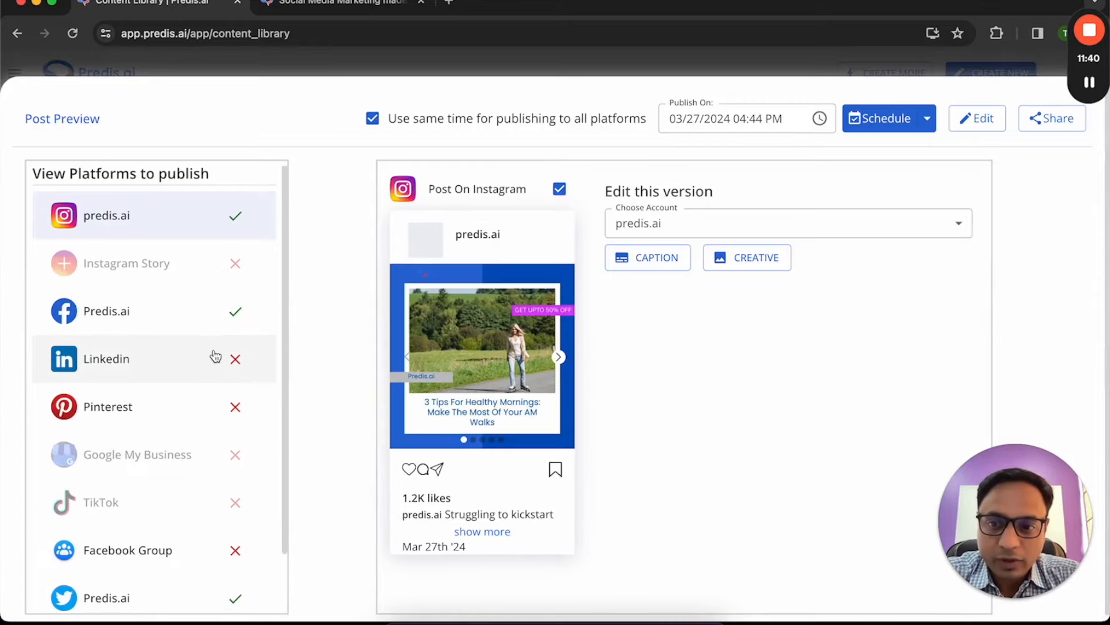
scroll(215, 357, "up", 1)
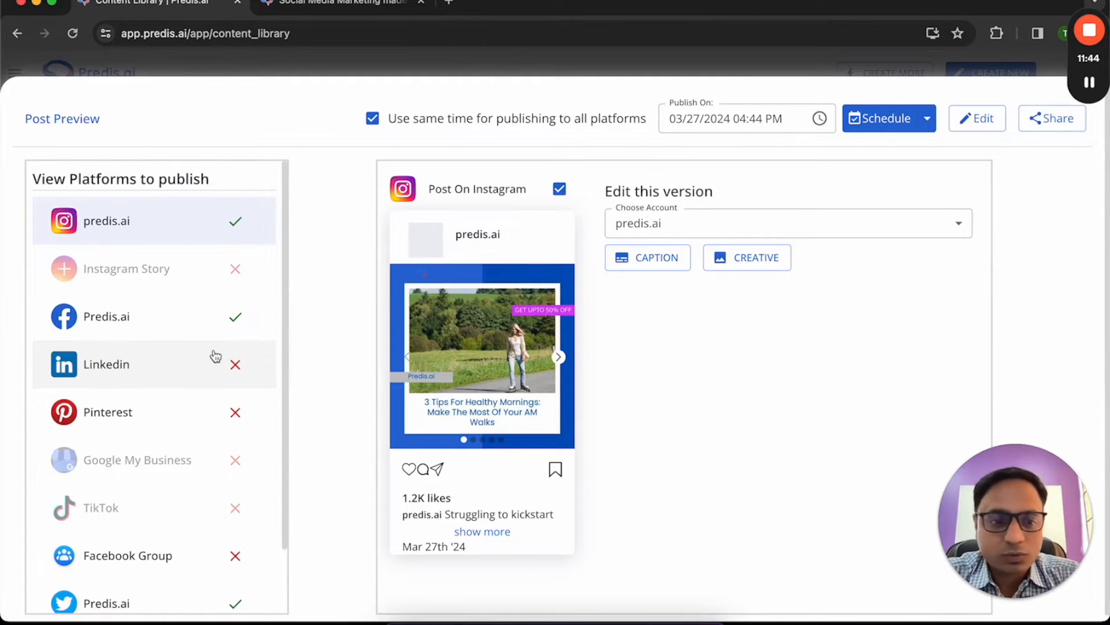
scroll(140, 260, "down", 1)
scroll(141, 266, "down", 1)
scroll(142, 263, "down", 1)
scroll(142, 265, "up", 2)
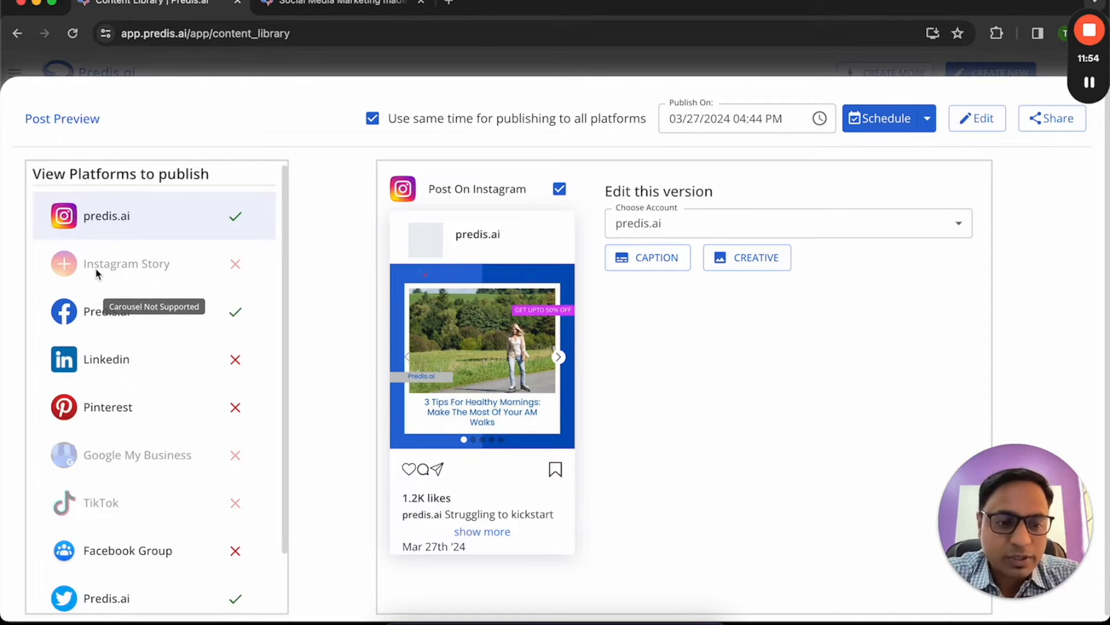
scroll(110, 275, "down", 1)
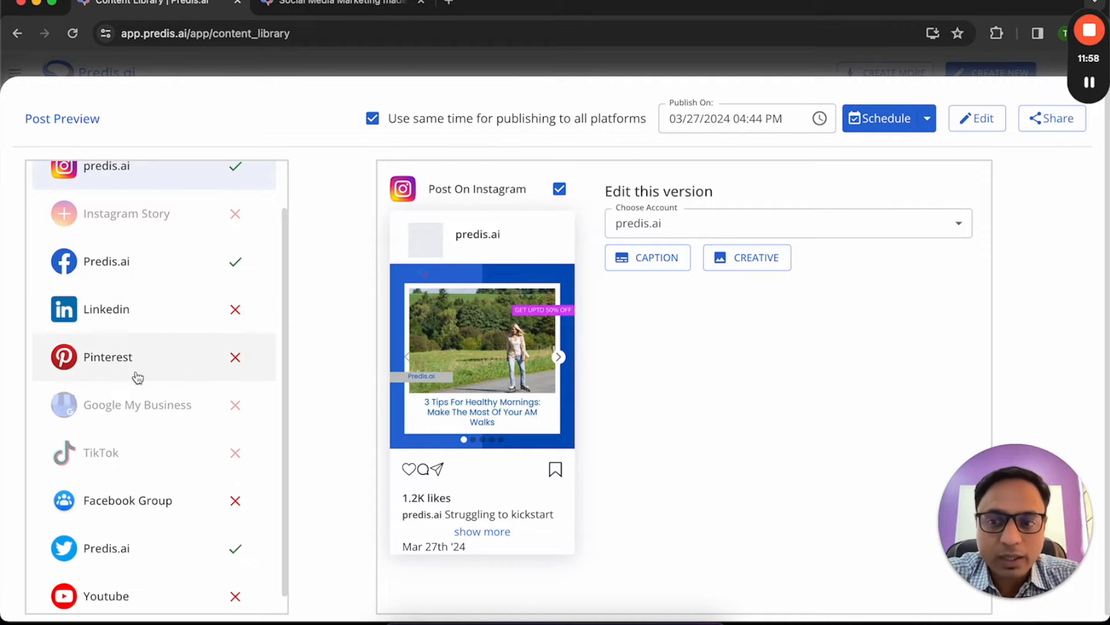
scroll(126, 445, "down", 1)
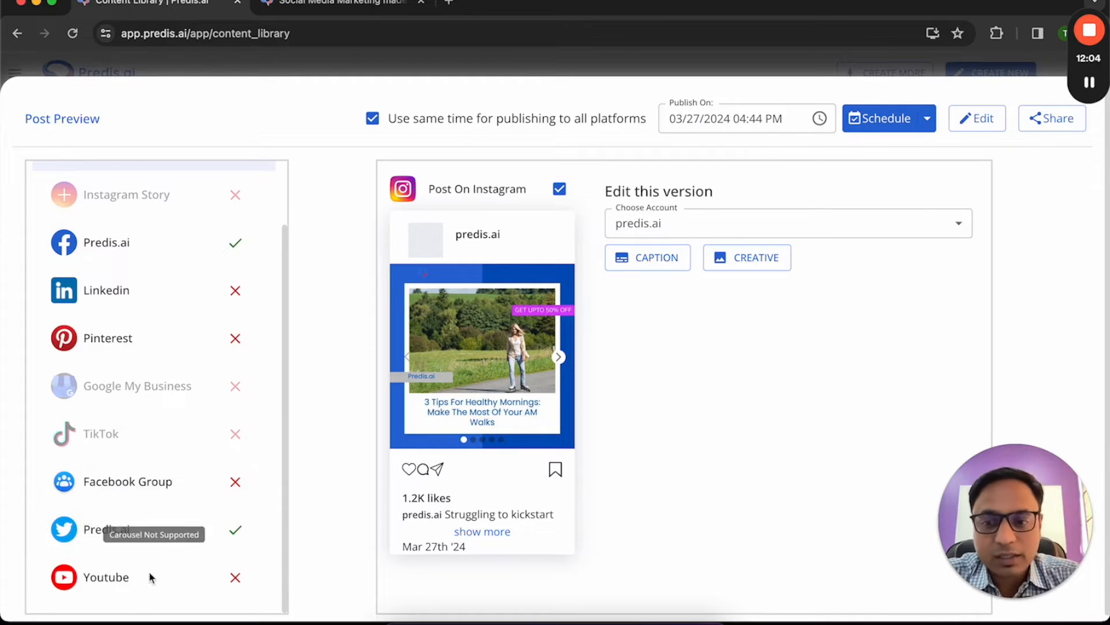
scroll(174, 372, "up", 3)
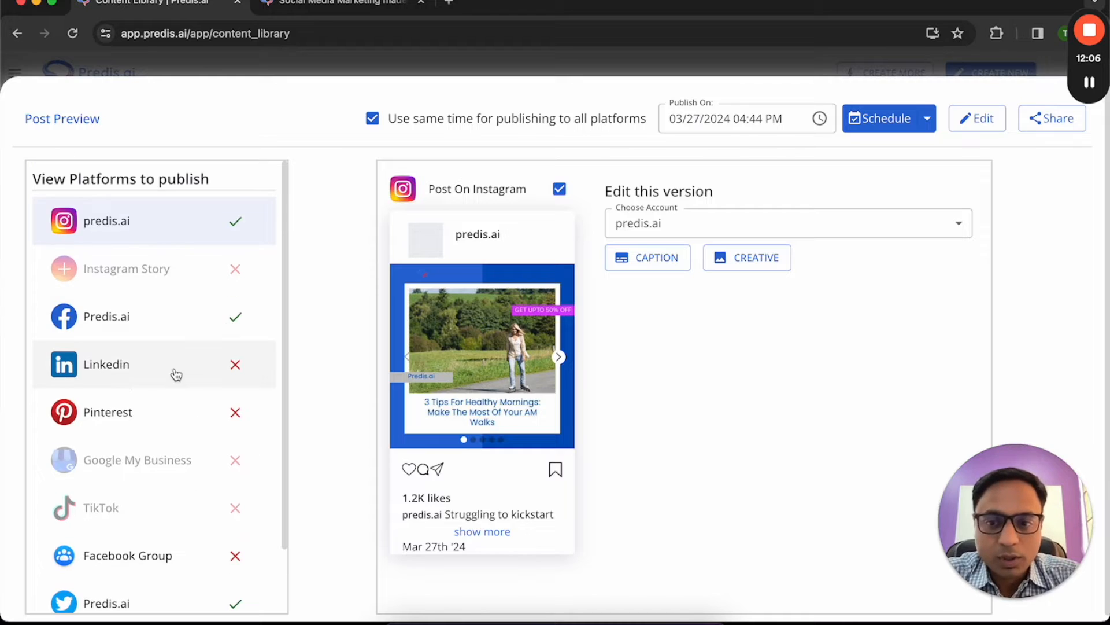
scroll(164, 466, "down", 3)
- Exclude Twitter and Facebook from publishing and return to the Instagram version of the post
left_click(144, 546)
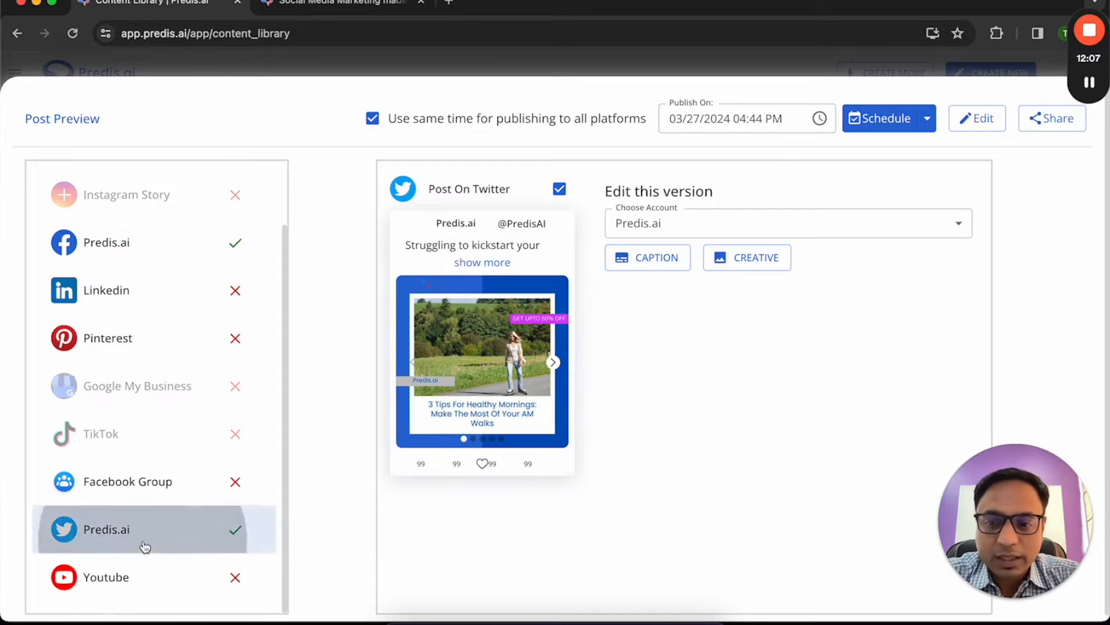
left_click(558, 189)
scroll(139, 358, "up", 2)
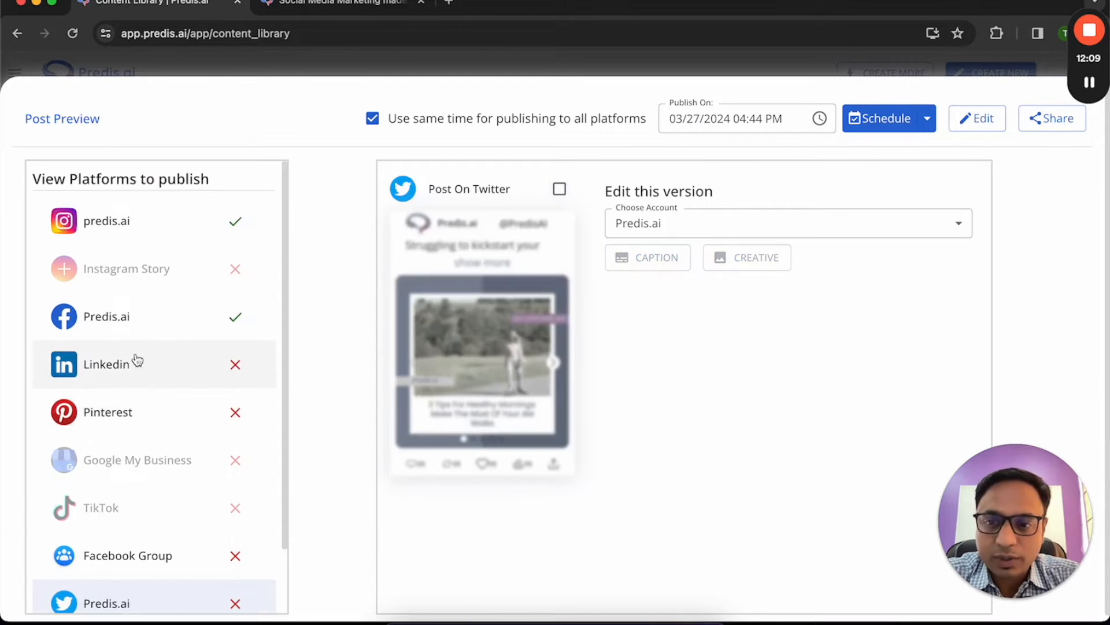
left_click(153, 328)
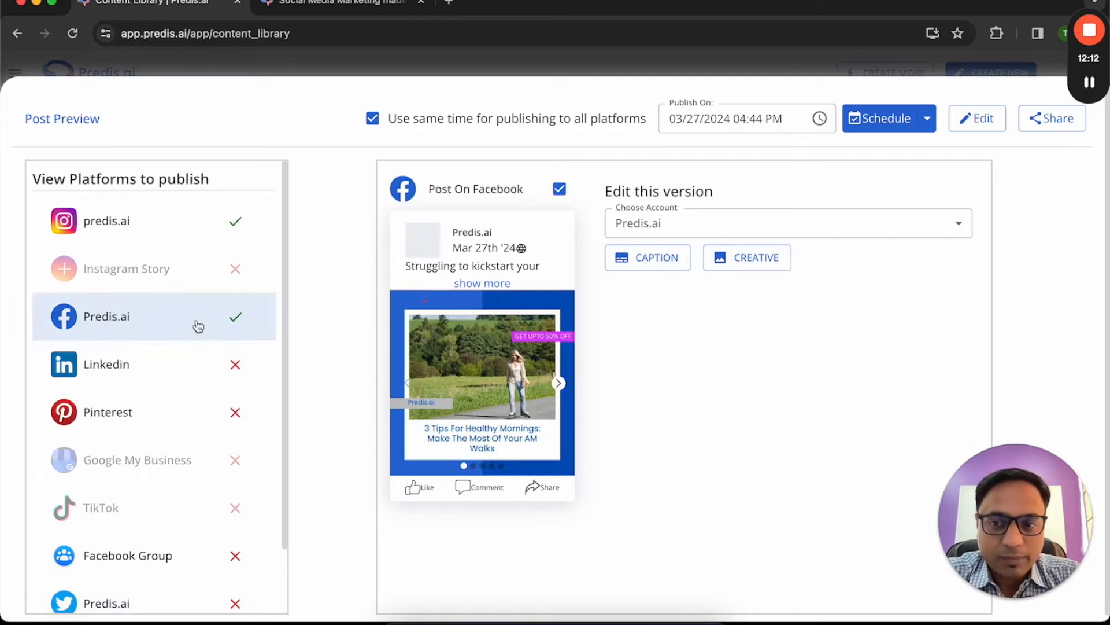
left_click(560, 189)
left_click(174, 231)
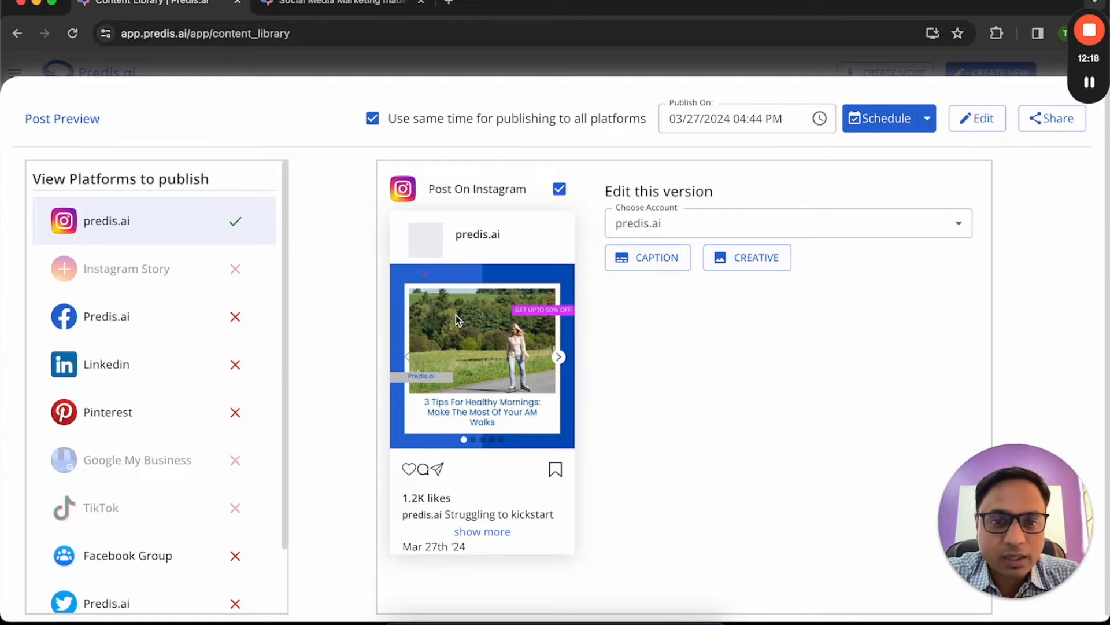
- Set the post's publishing date to March 28, 2024
left_click(752, 119)
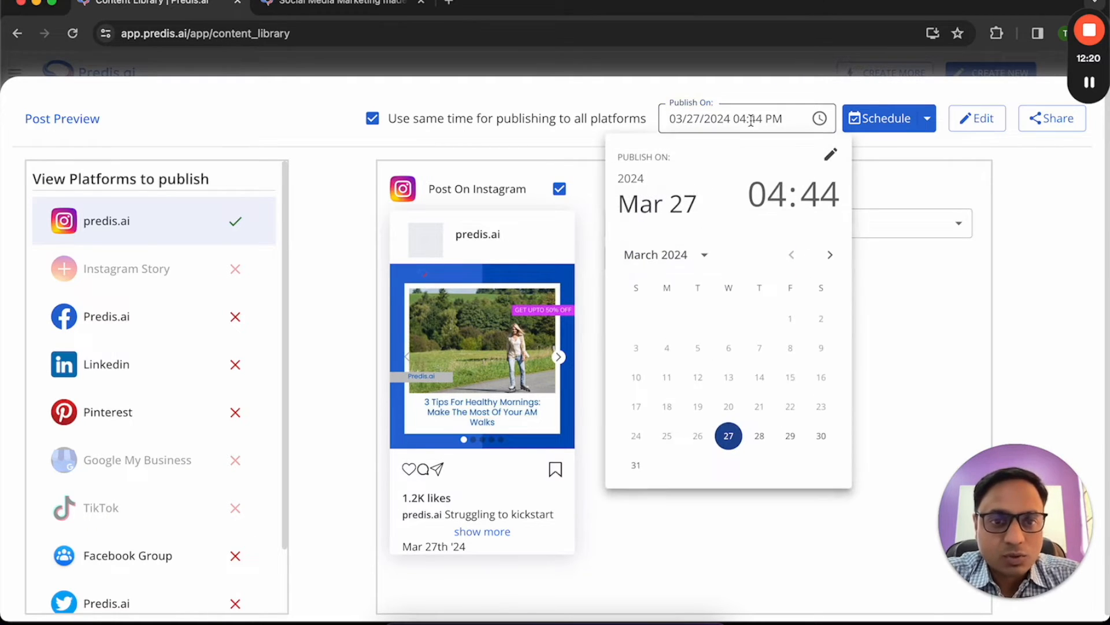
left_click(759, 436)
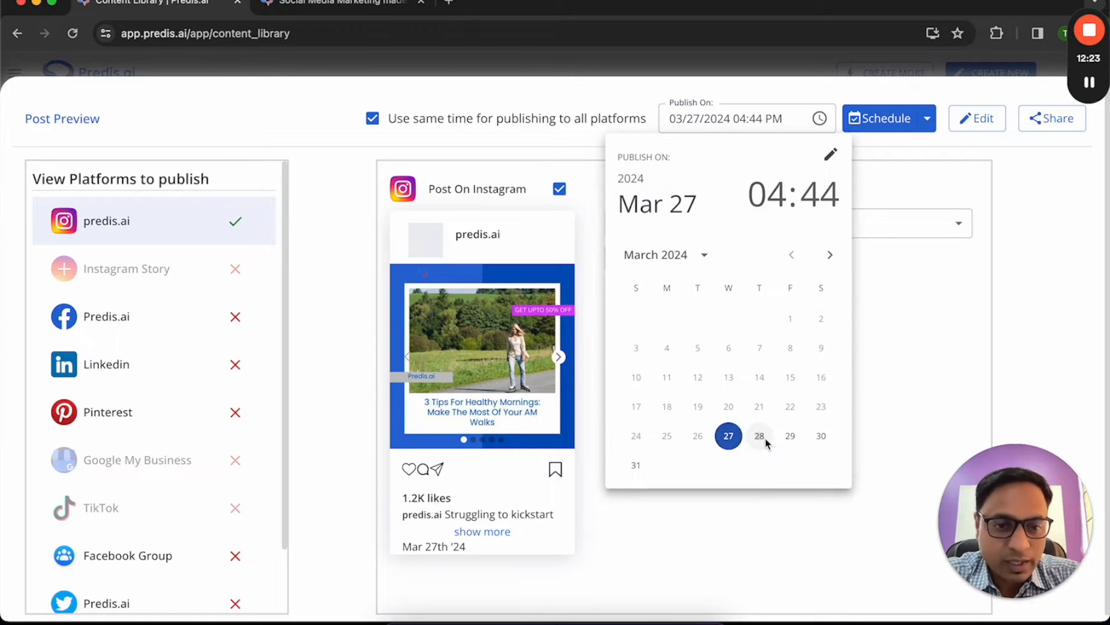
left_click(897, 309)
- Try sending the post for review by entering a reviewer's email, clear the address and close the form without sending
left_click(927, 124)
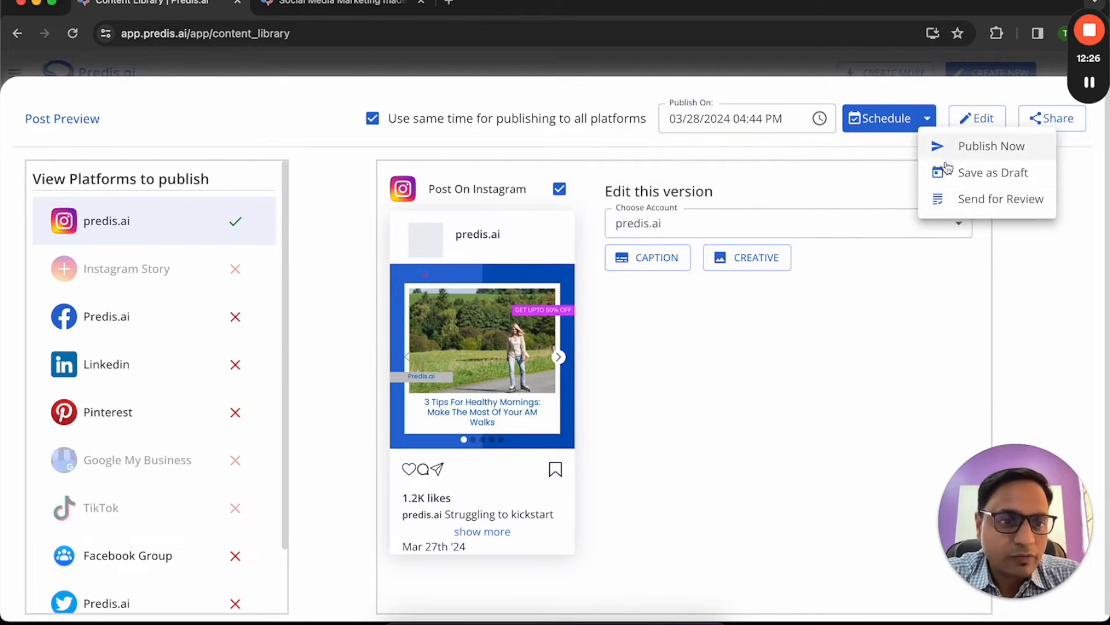
left_click(956, 199)
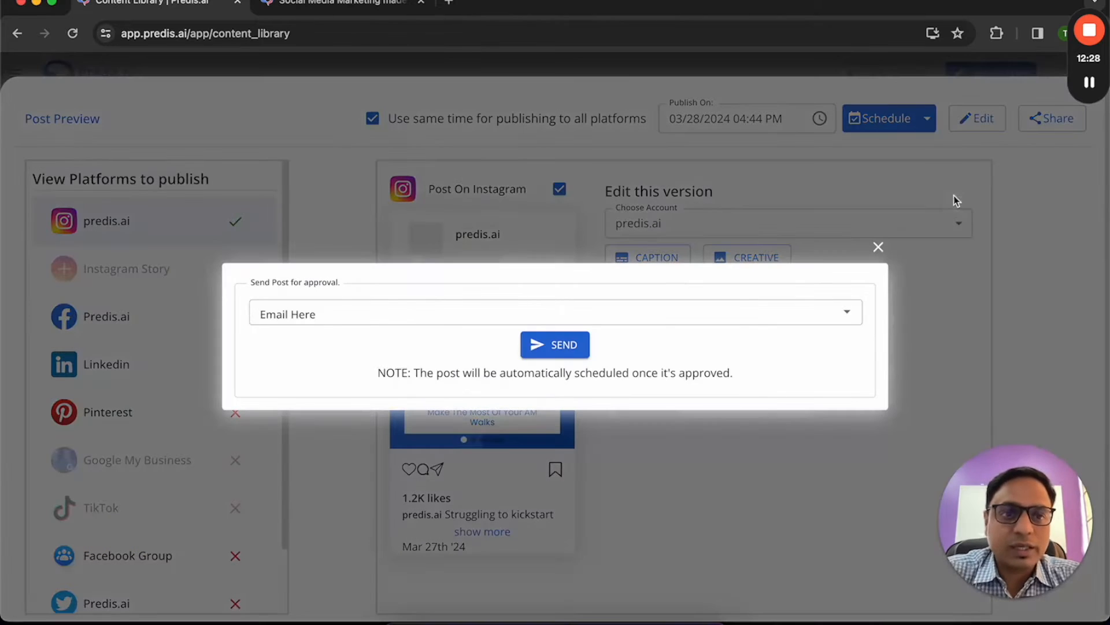
left_click(449, 317)
type("email@eail")
type("mail.com")
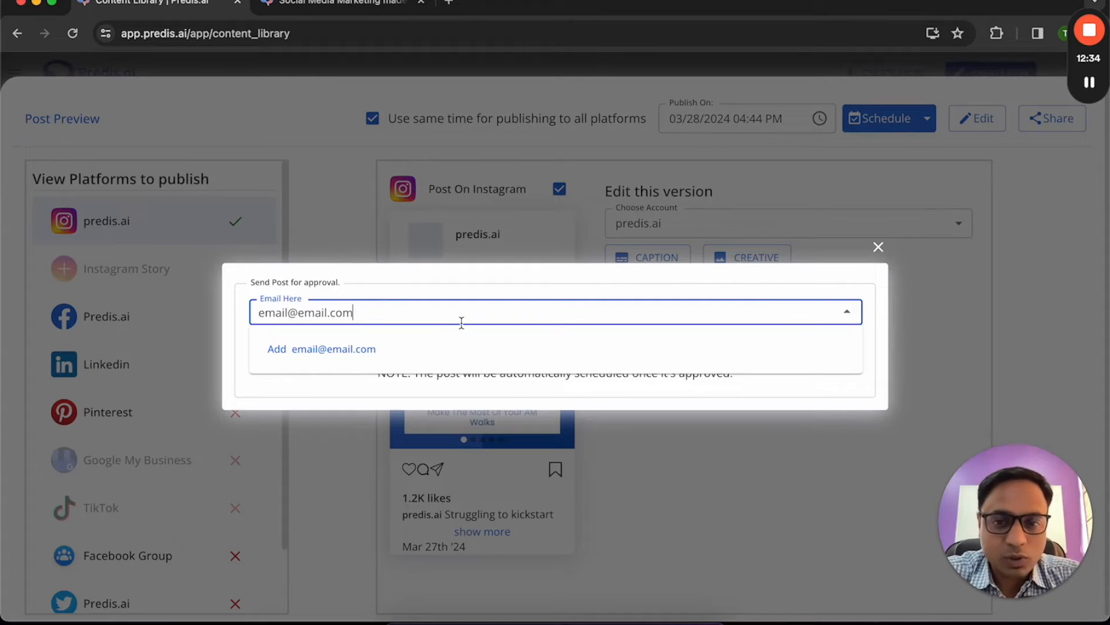
key("super+a")
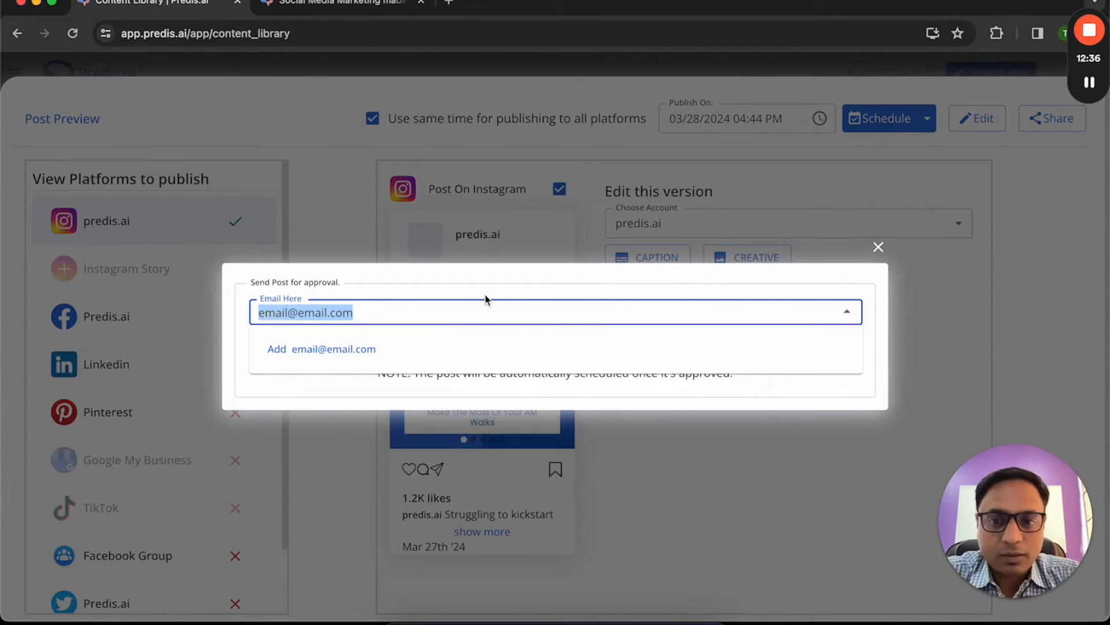
key("BackSpace")
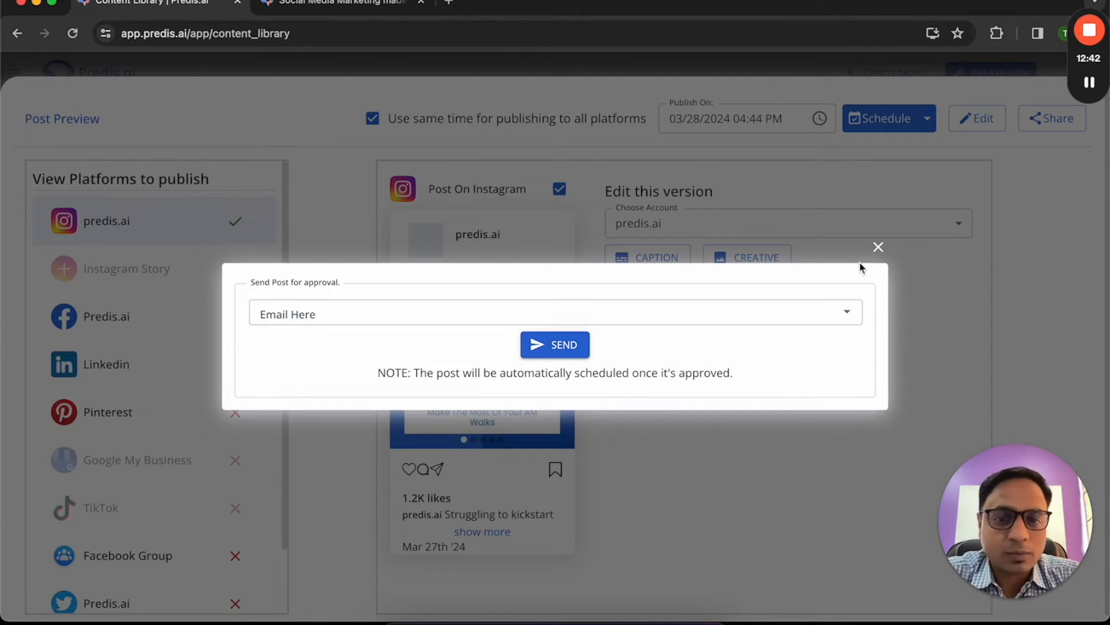
left_click(879, 247)
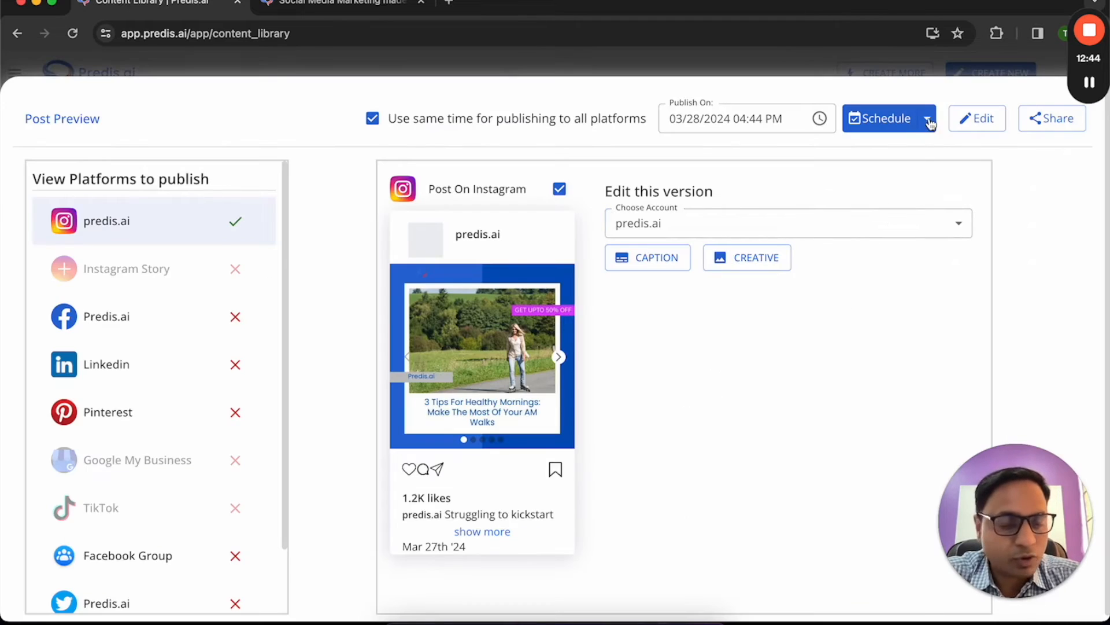
- Schedule the carousel post for its chosen publishing time and close the post's detail view
left_click(927, 119)
left_click(759, 124)
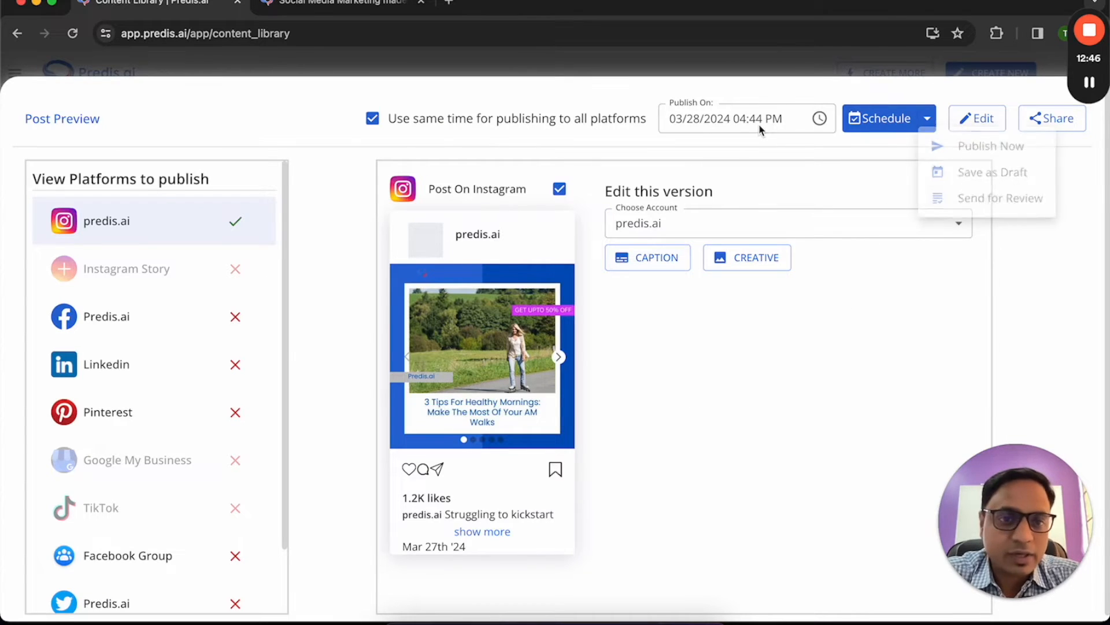
left_click(874, 124)
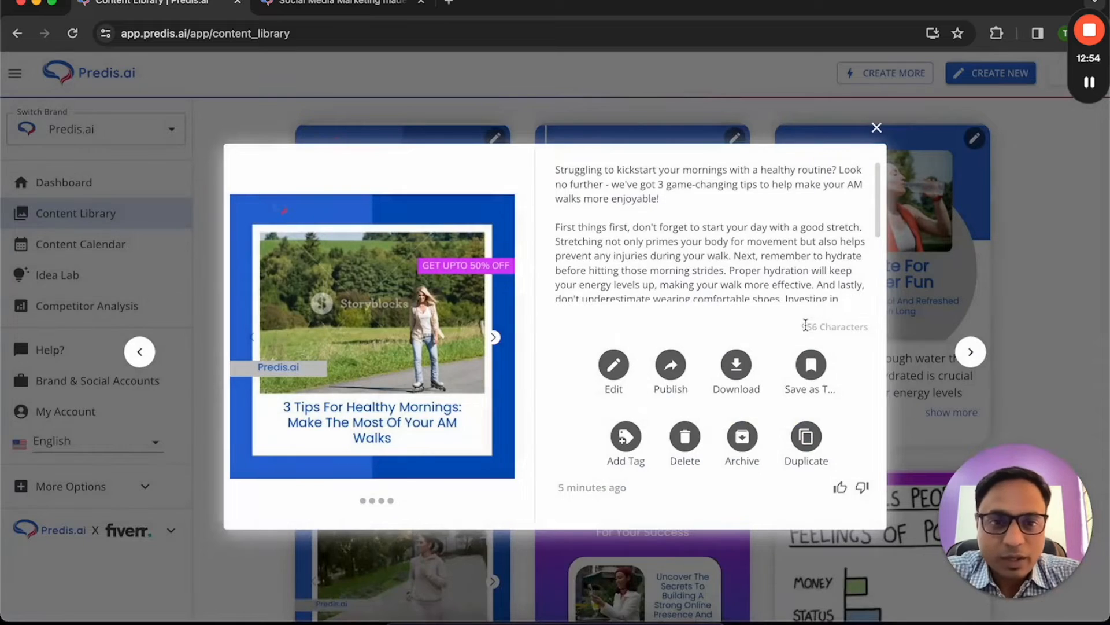
left_click(877, 128)
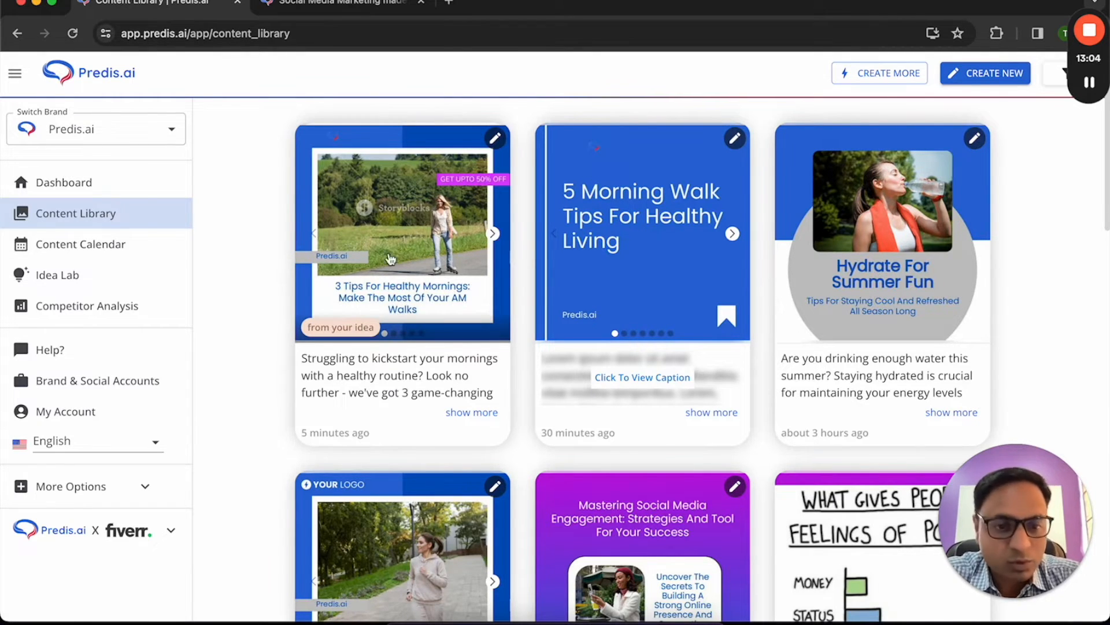
- Open the scheduled morning walks post on Thursday 3/28 in the content calendar and discard it
left_click(104, 244)
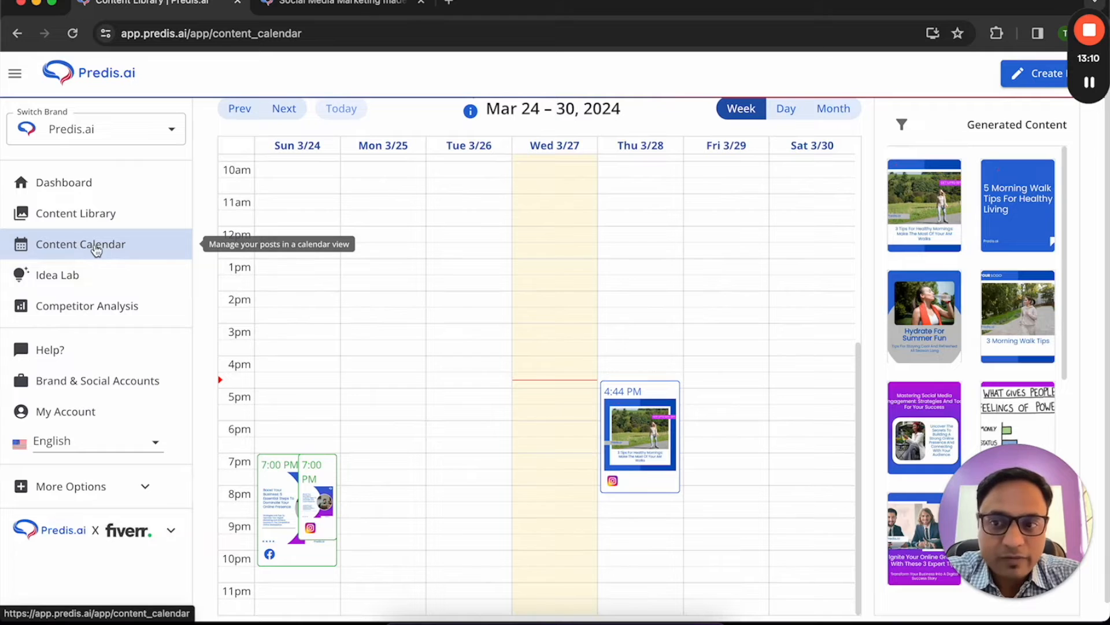
scroll(558, 384, "down", 1)
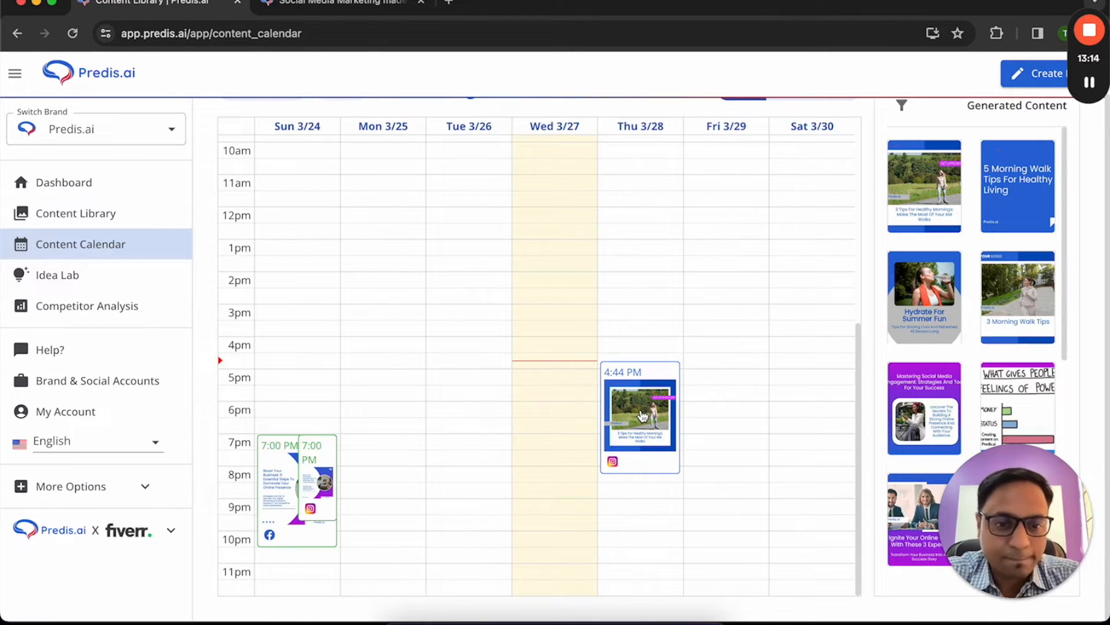
left_click(642, 373)
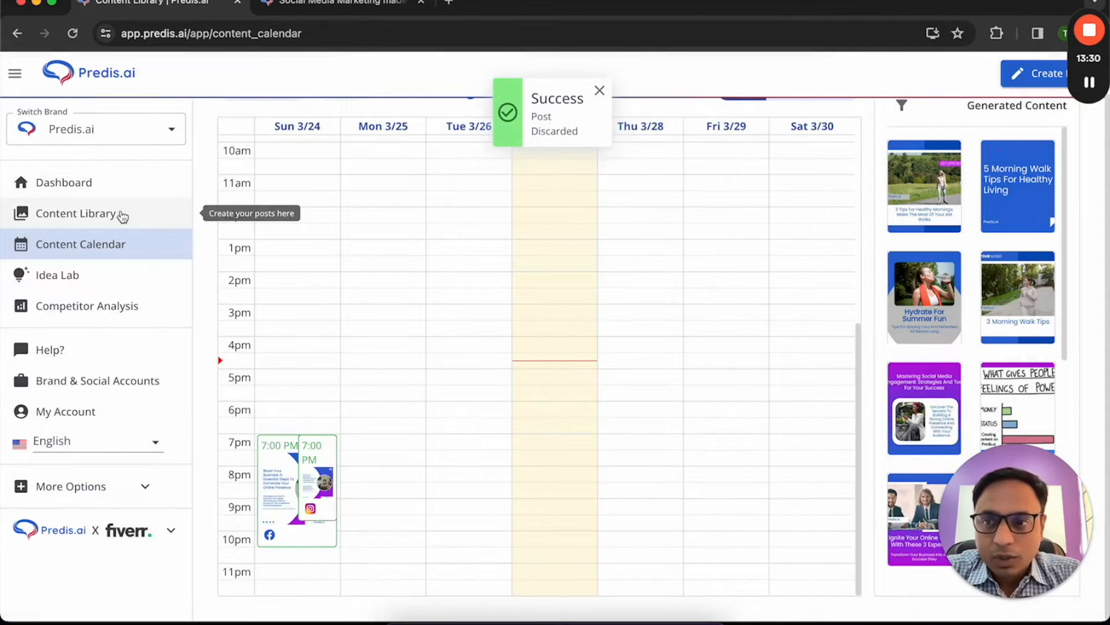
- From the content library, start a new Text to Post and set its post type to Long Videos (more than 30 sec)
left_click(123, 216)
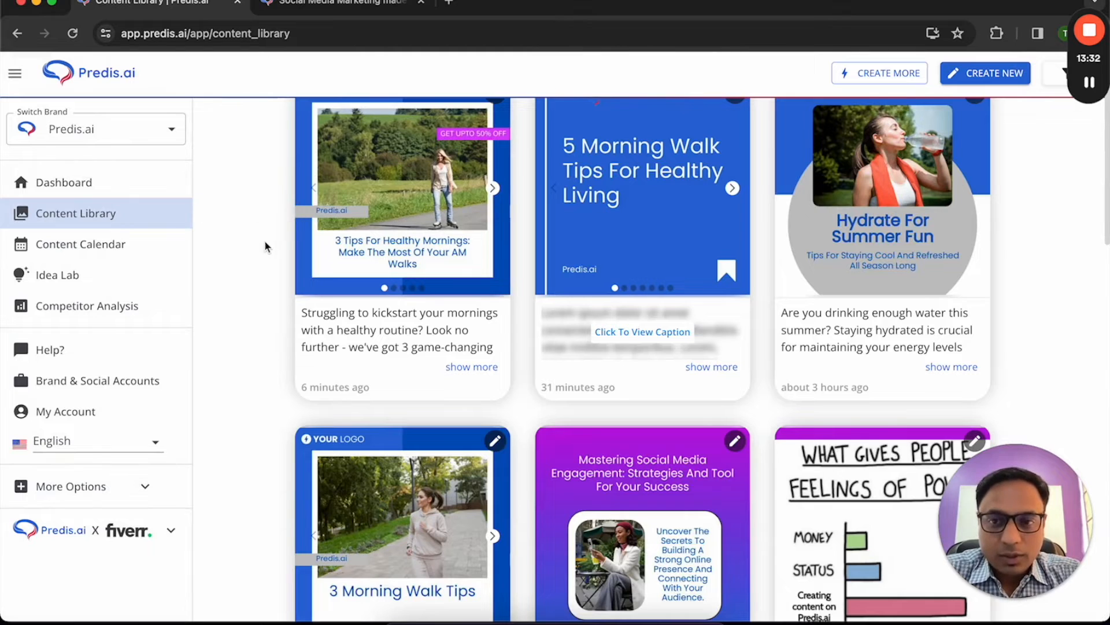
scroll(266, 245, "up", 1)
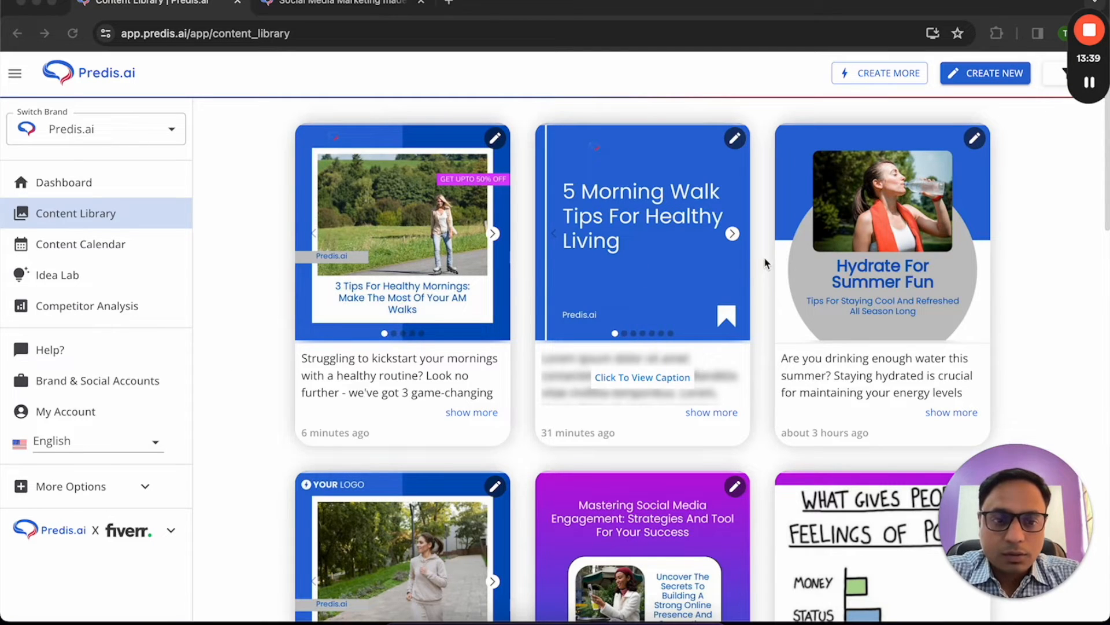
left_click(986, 81)
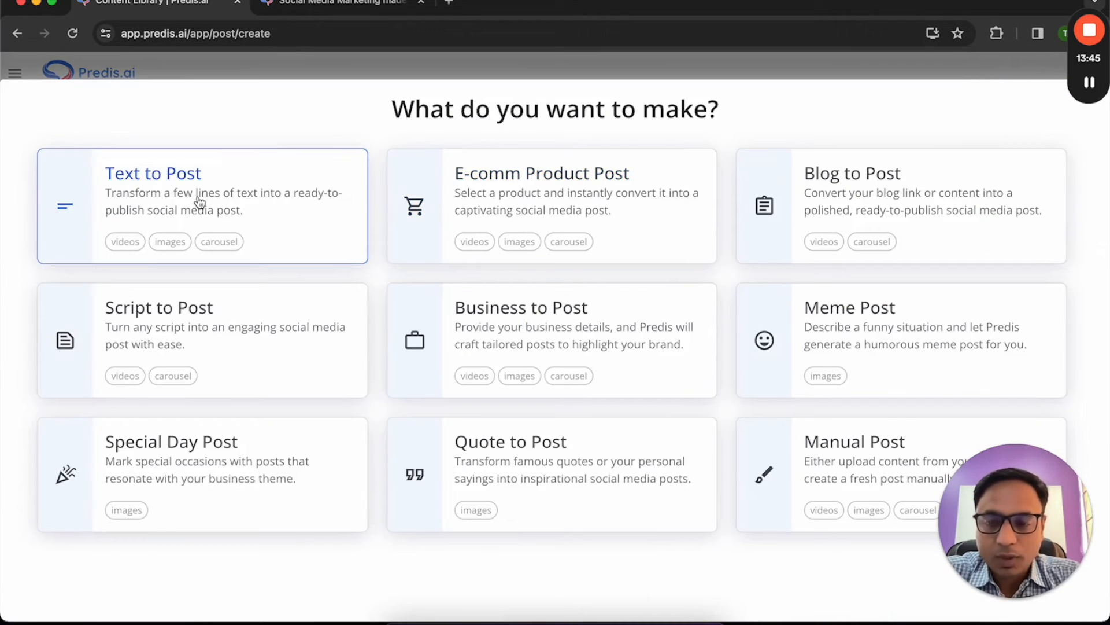
left_click(200, 202)
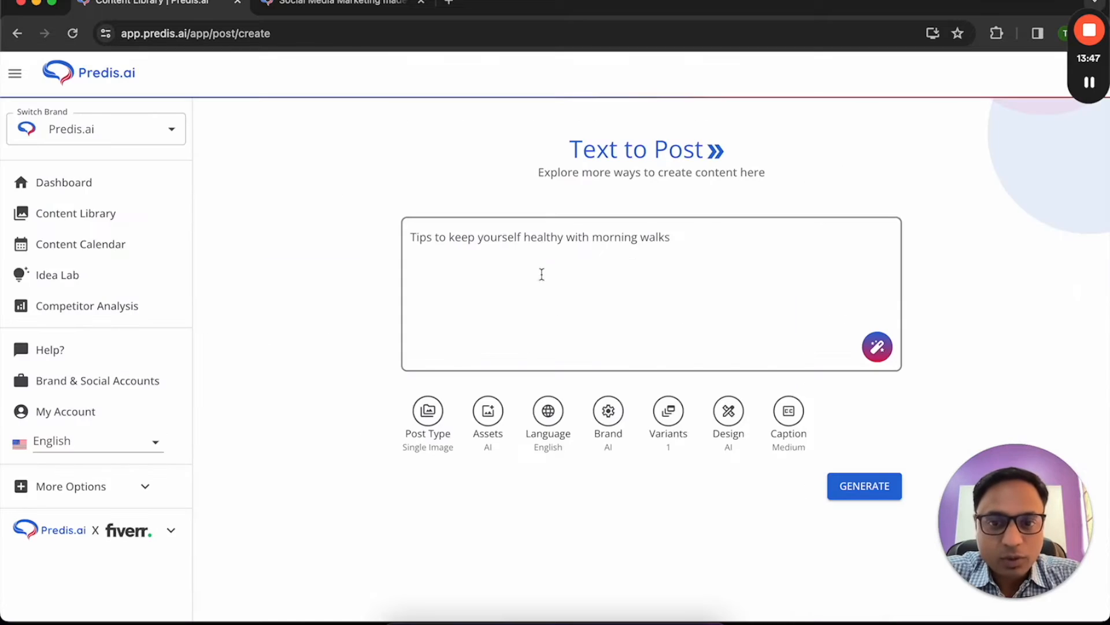
left_click(430, 413)
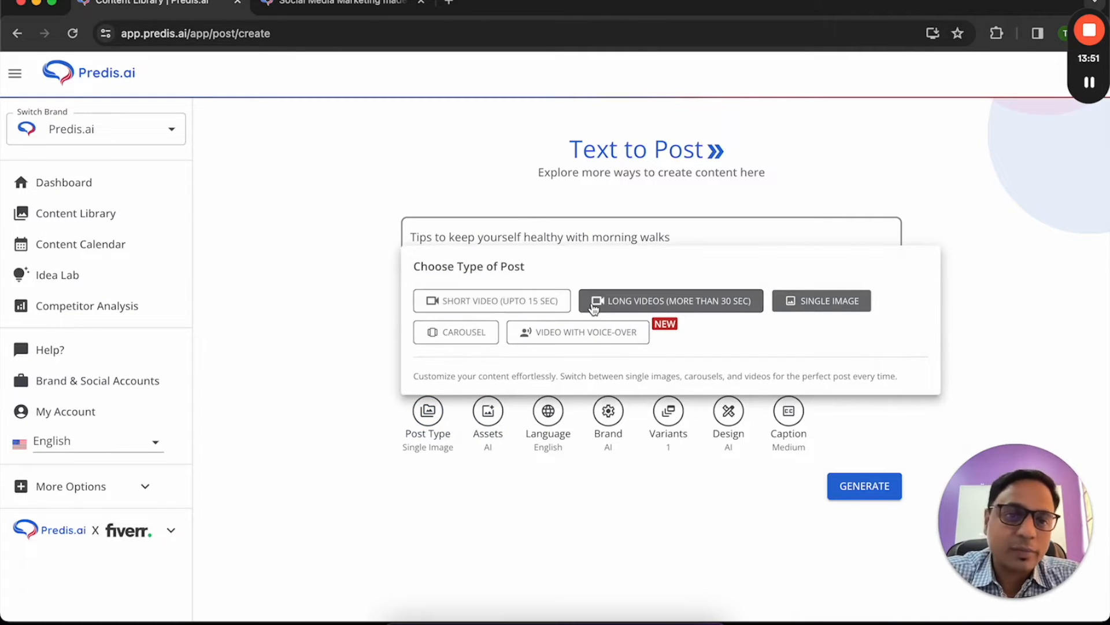
left_click(632, 312)
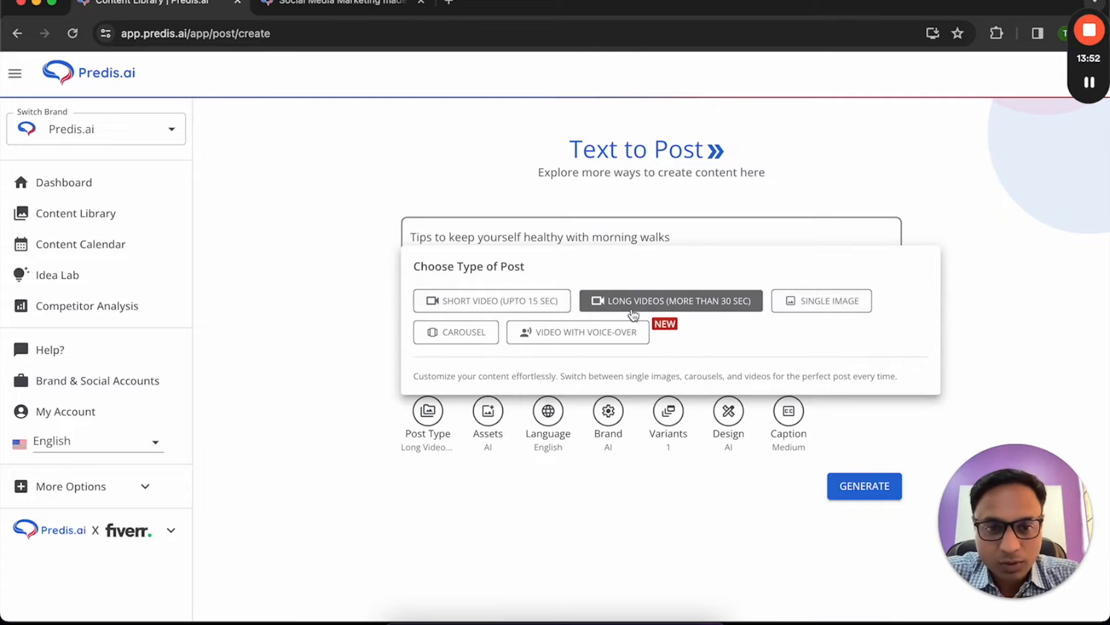
left_click(608, 486)
- Apply the Predis.ai brand kit instead of the AI choice and generate the long video about healthy morning walks
left_click(609, 415)
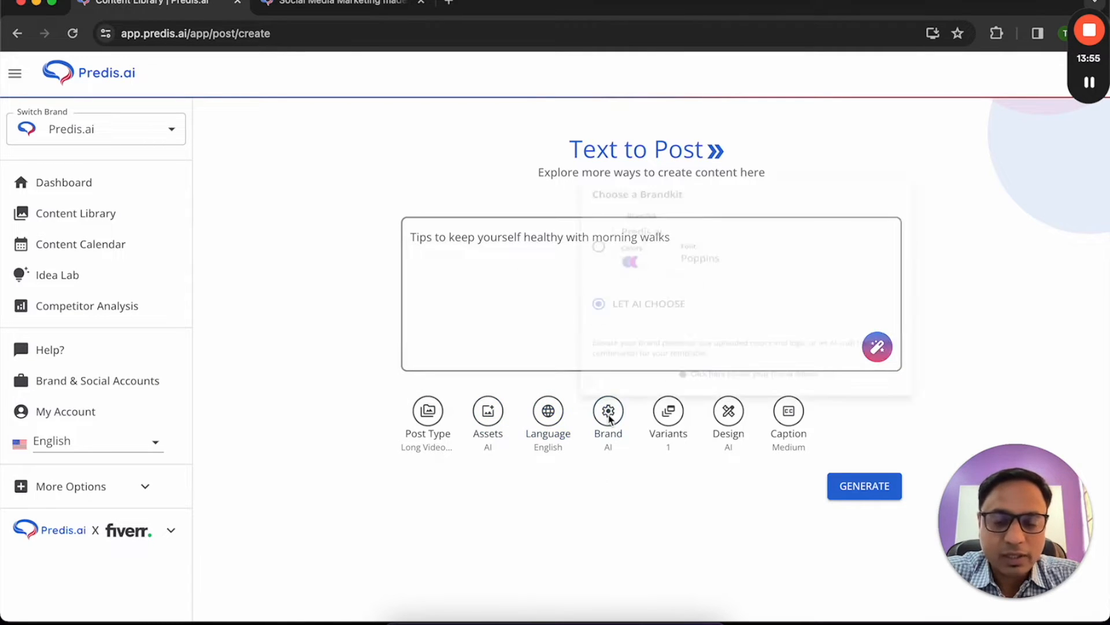
left_click(602, 215)
left_click(625, 455)
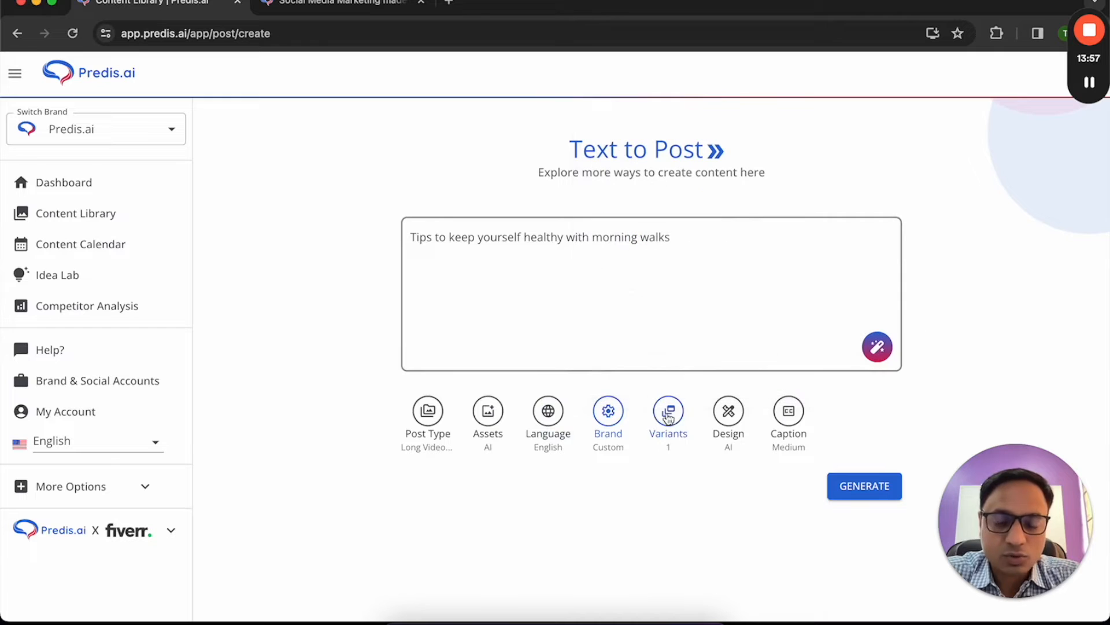
left_click(835, 487)
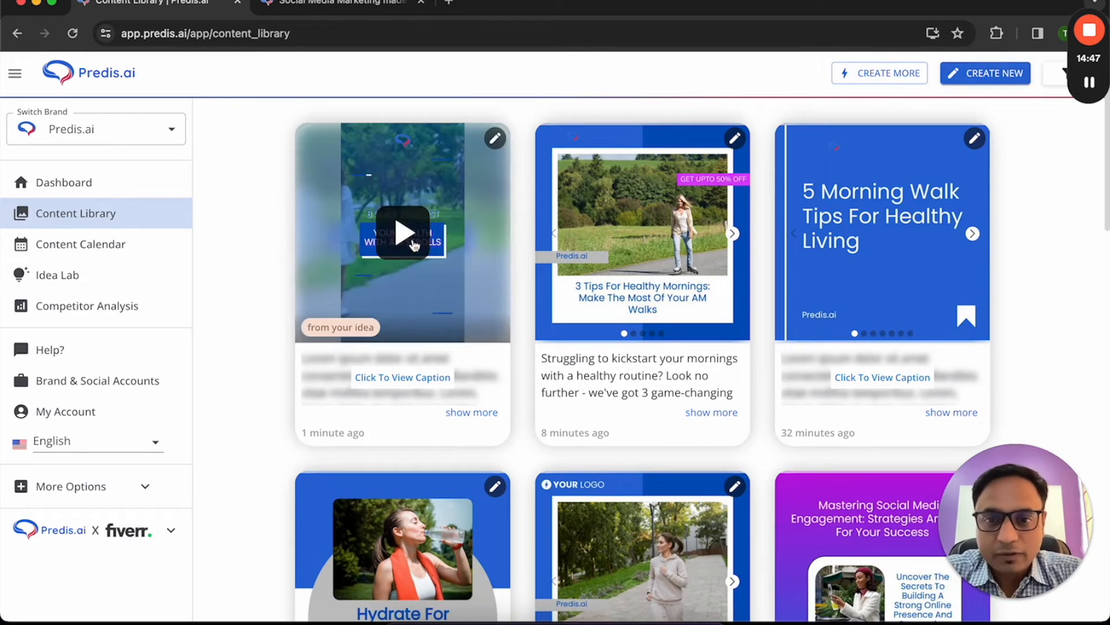
- Play the newly generated morning strolls video from the content library and open it for editing
left_click(403, 233)
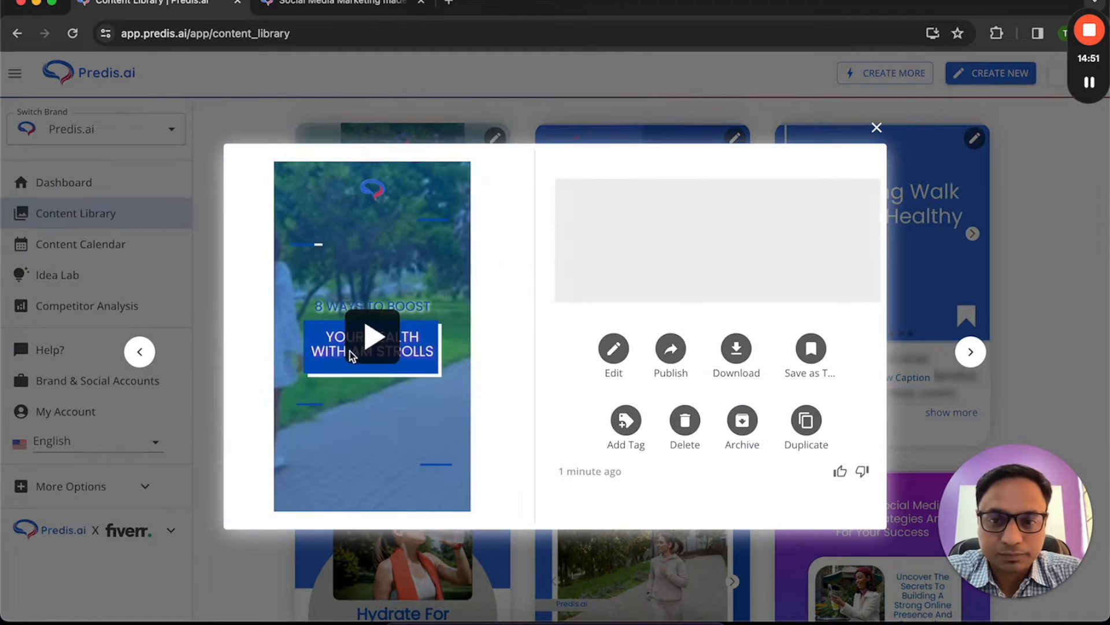
left_click(382, 334)
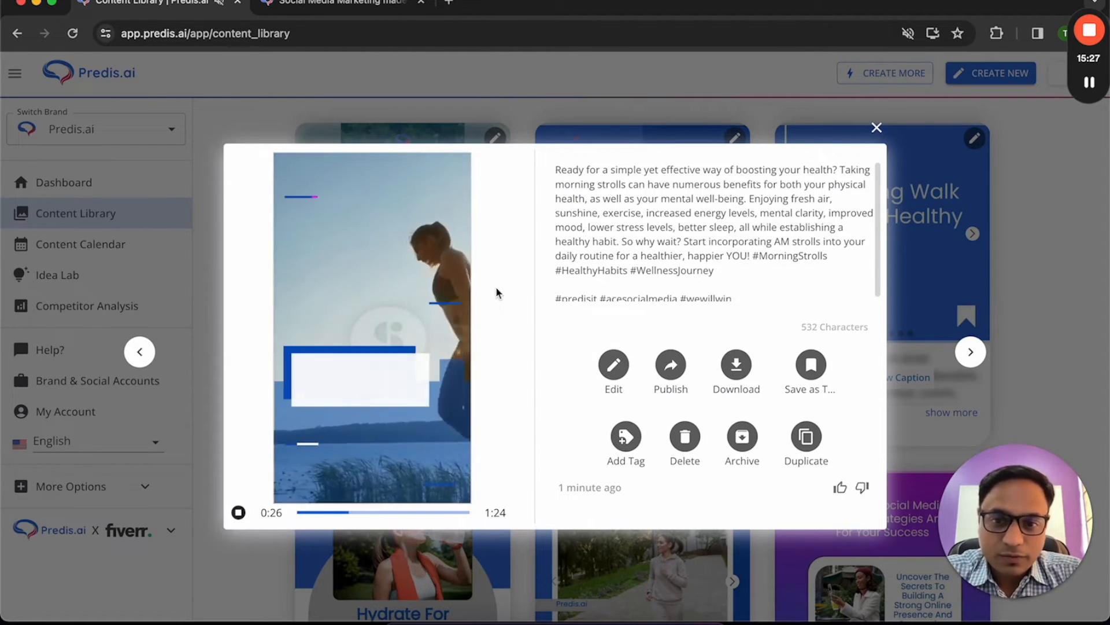
left_click(614, 370)
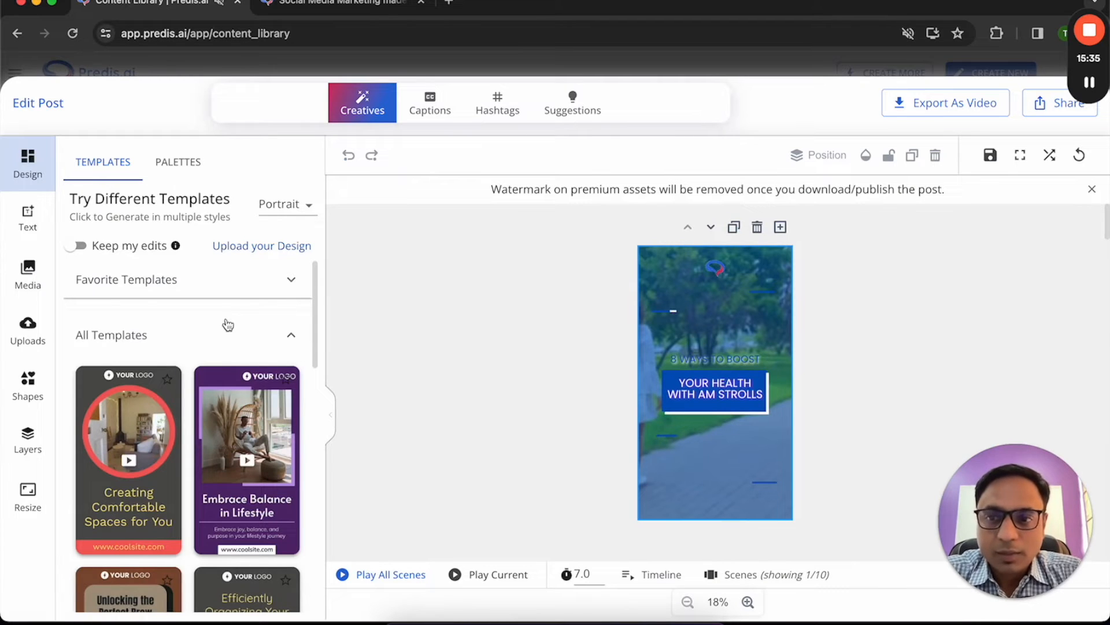
- Browse the portrait templates available for the video and the AI-suggested images
scroll(228, 353, "down", 1)
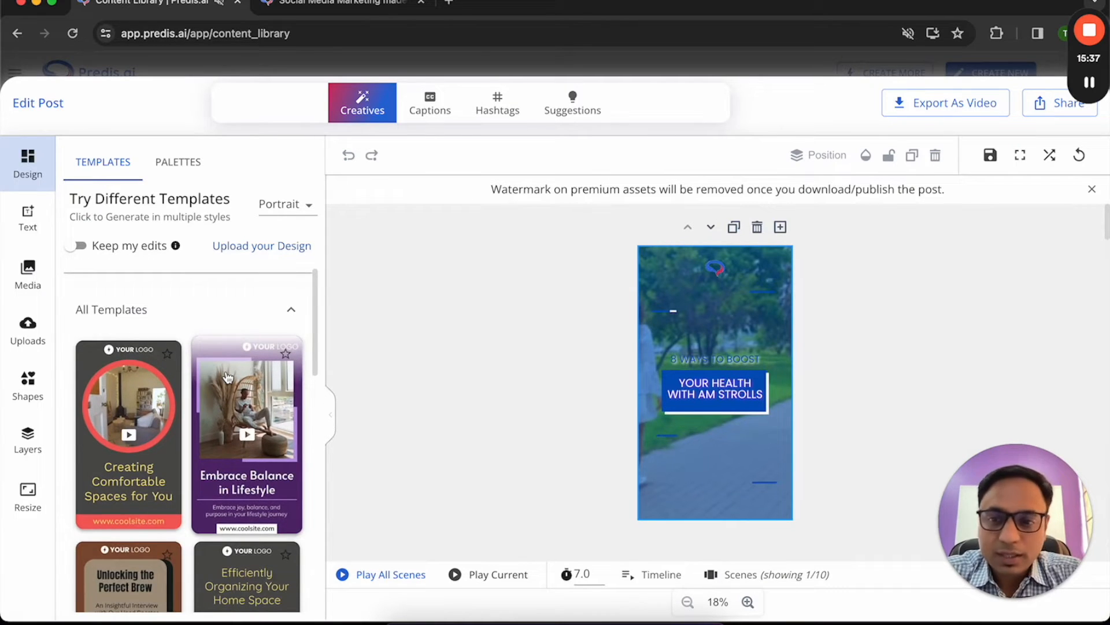
scroll(227, 377, "down", 4)
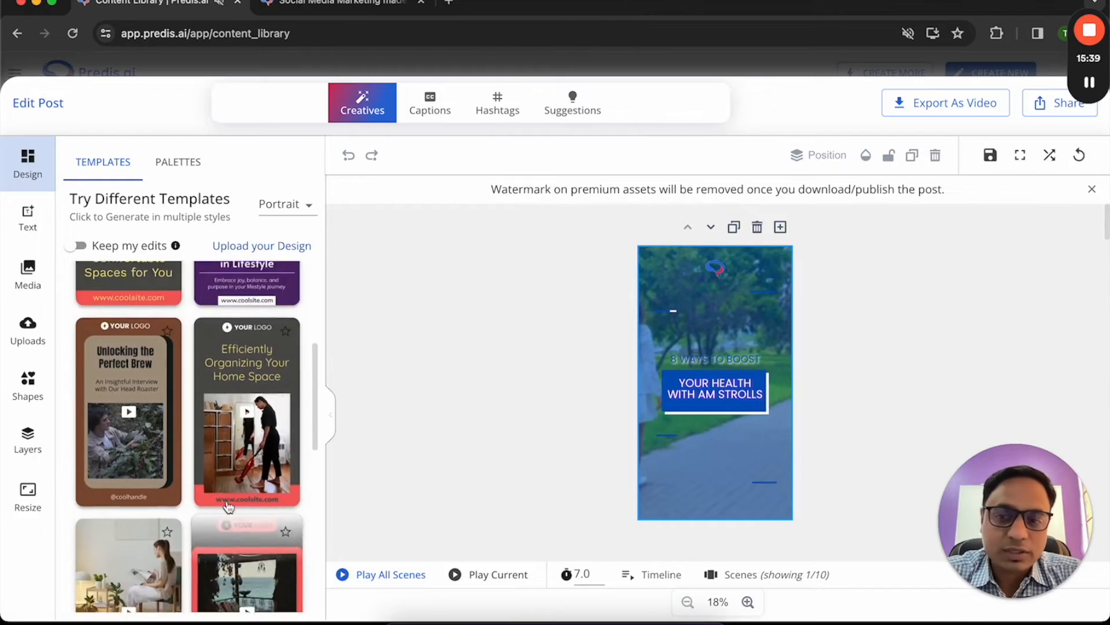
scroll(228, 507, "up", 5)
left_click(30, 277)
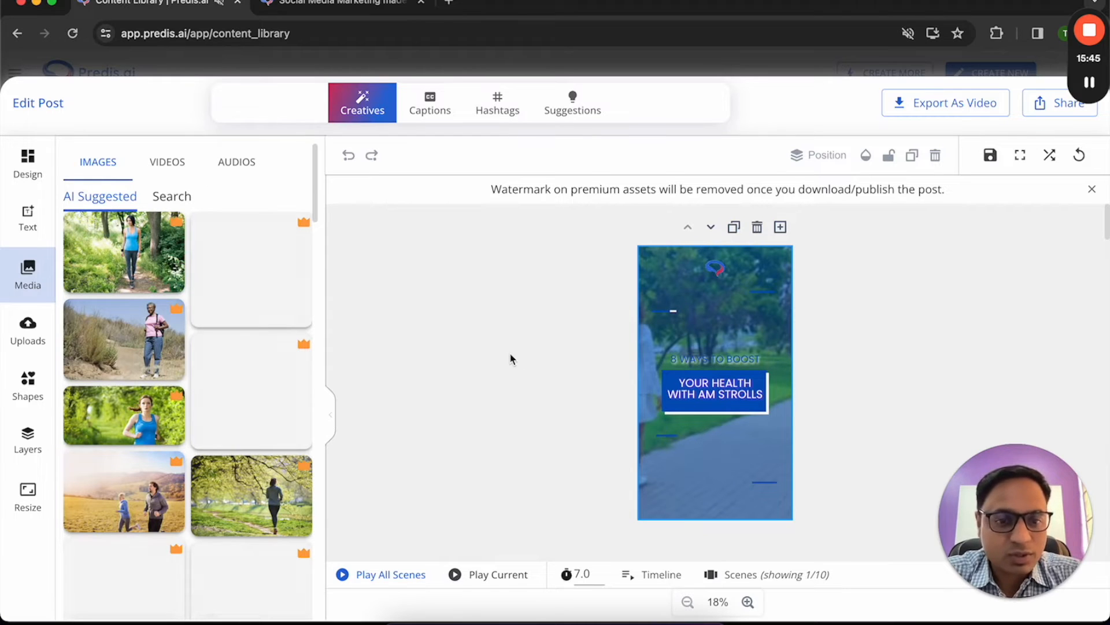
- Replace "AM" with "MORNING" in the first scene's heading so it reads "YOUR HEALTH WITH MORNING STROLLS"
left_click(709, 394)
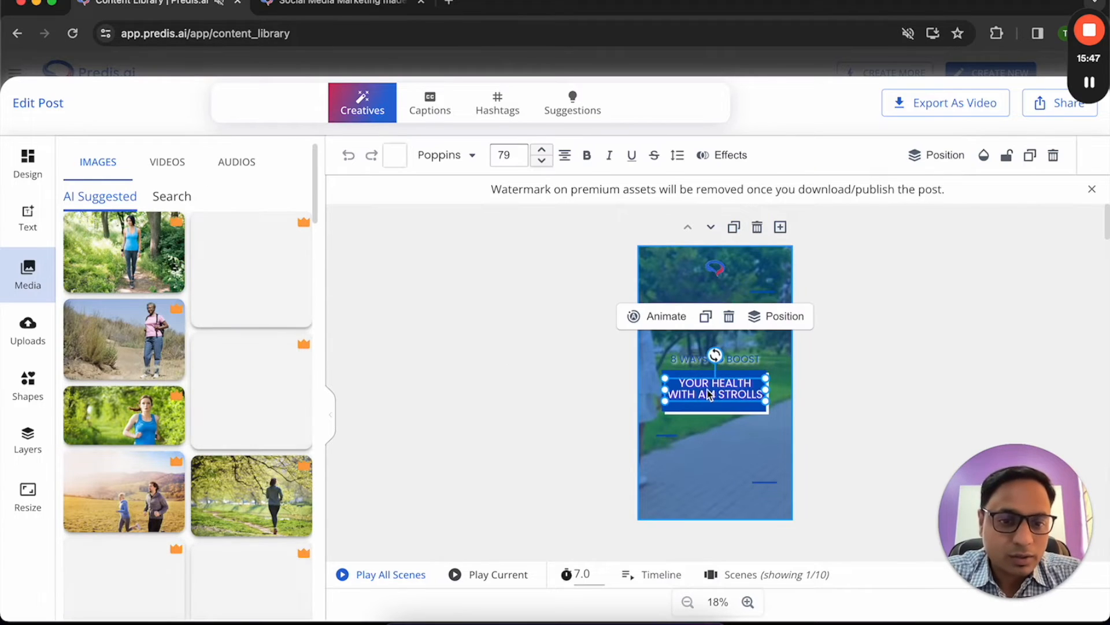
left_click(704, 394)
double_click(706, 393)
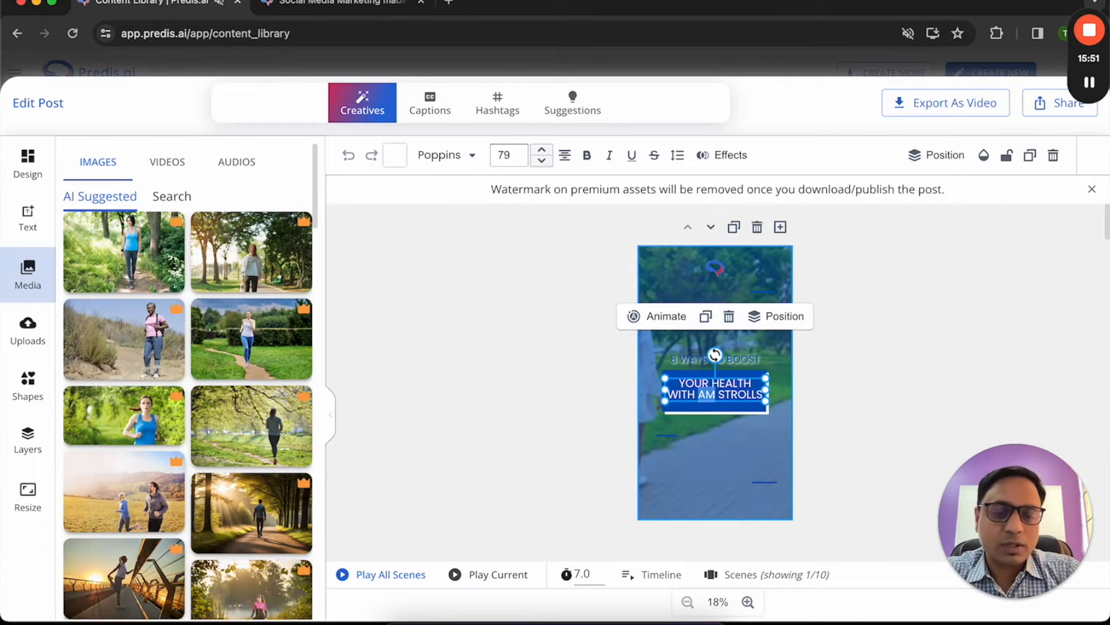
type("Morning")
key("alt+shift+Left")
type("M")
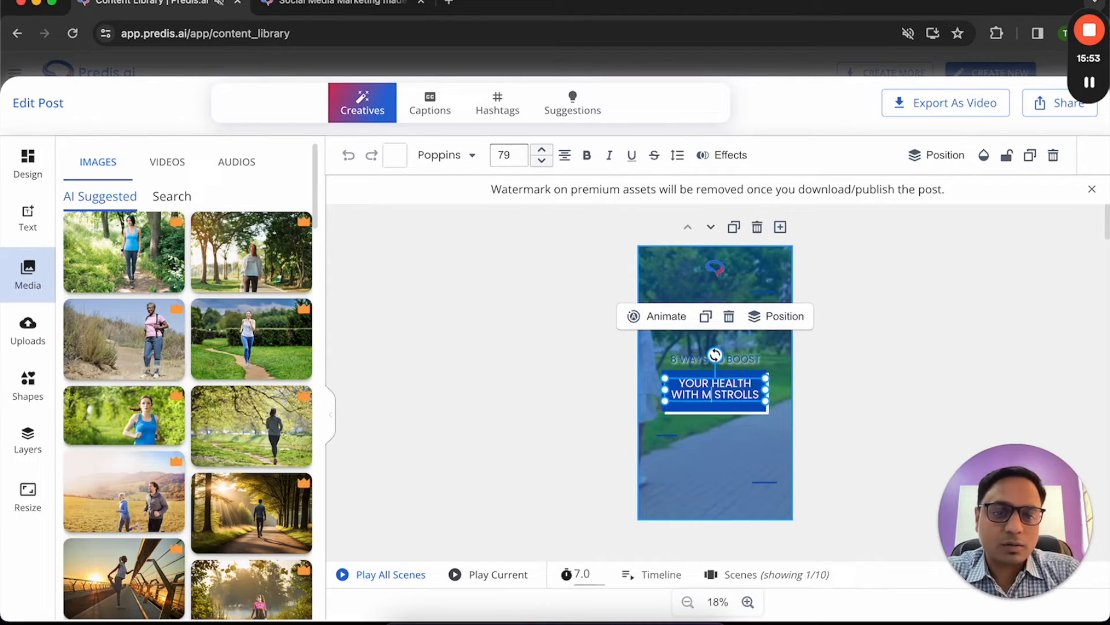
type("orning")
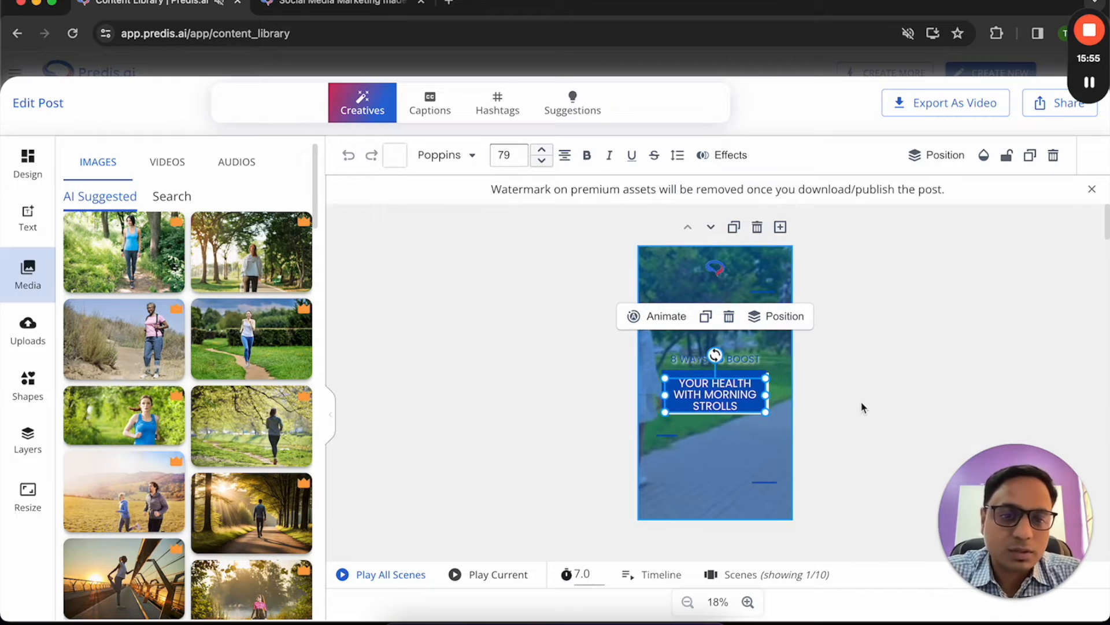
left_click(898, 367)
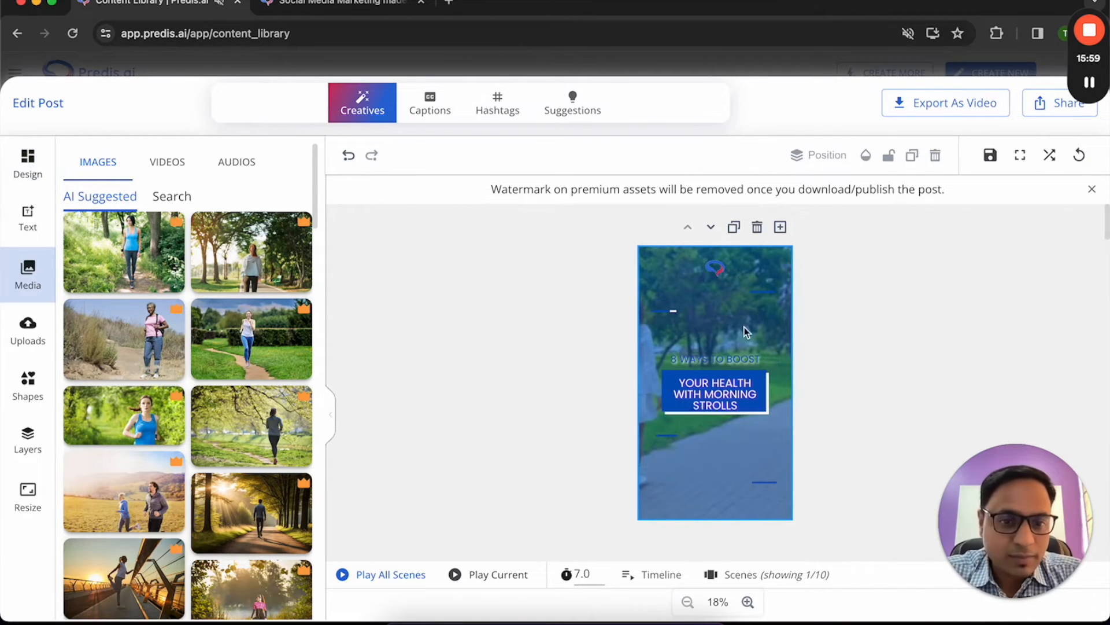
- Examine the video's scene list and the element timeline of the first scene
left_click(722, 573)
scroll(684, 535, "right", 3)
scroll(684, 535, "left", 1)
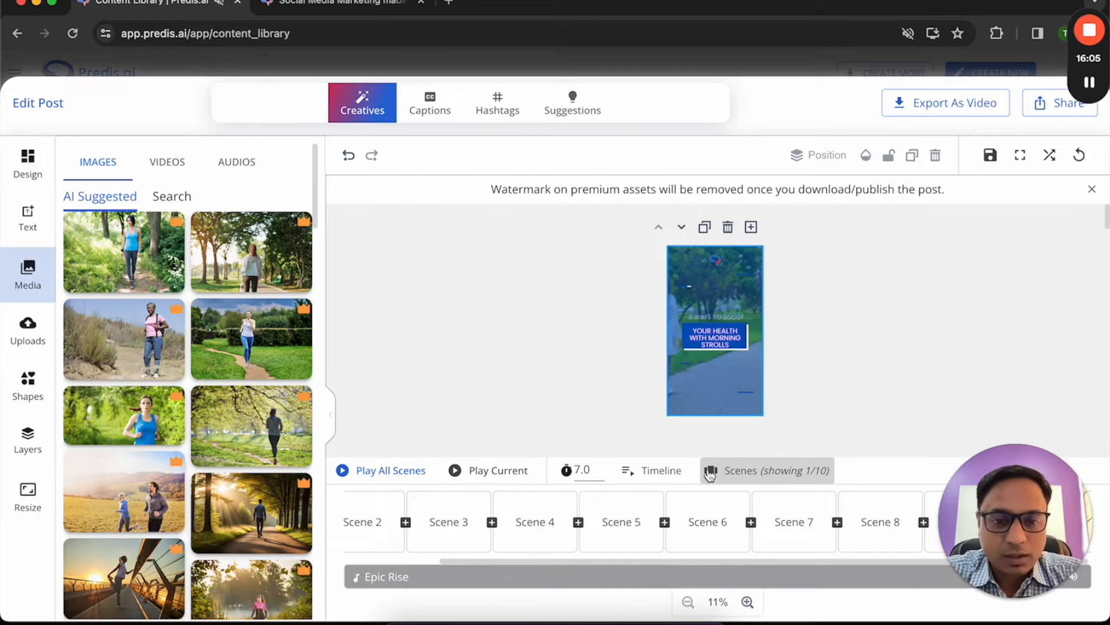
left_click(659, 470)
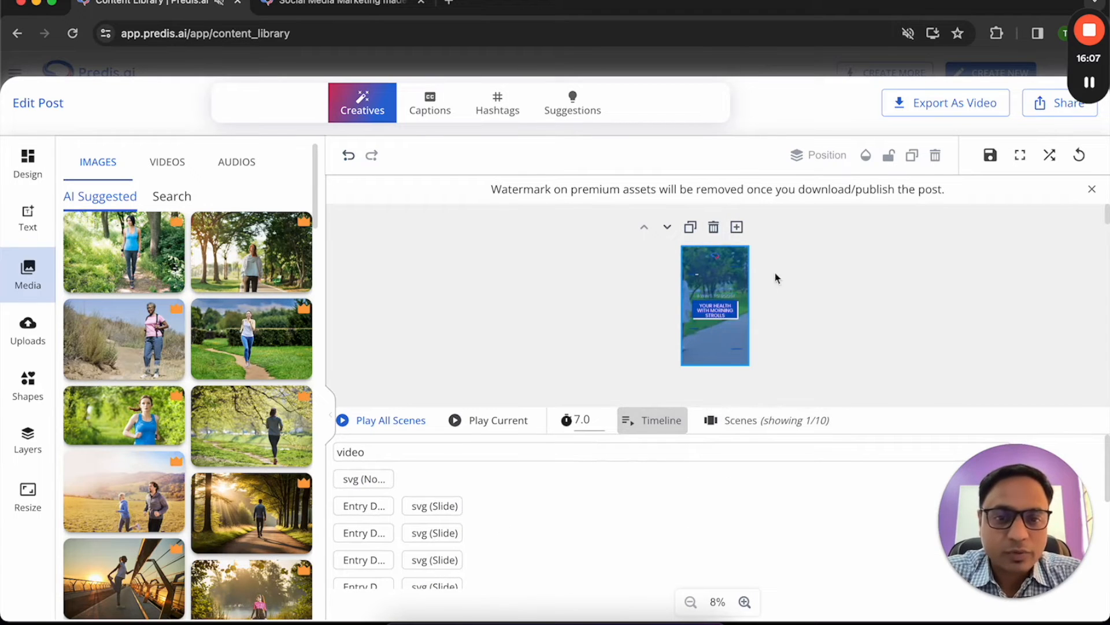
scroll(405, 528, "down", 5)
scroll(446, 538, "up", 5)
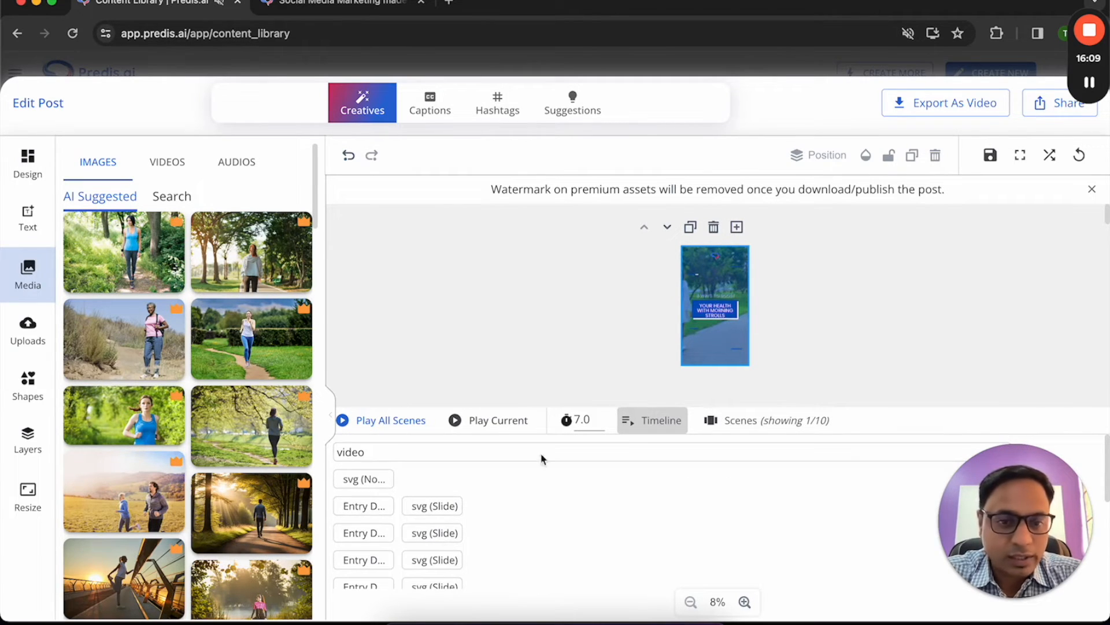
- Inspect the animation settings of the first scene's heading, deselect it and hide the timeline
left_click(720, 312)
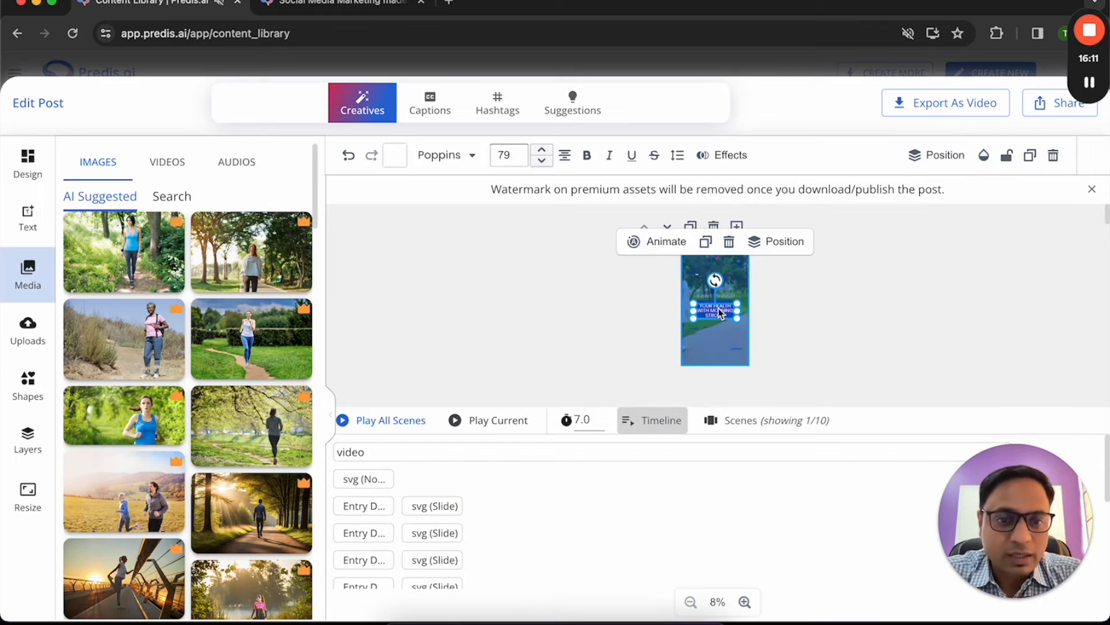
left_click(667, 245)
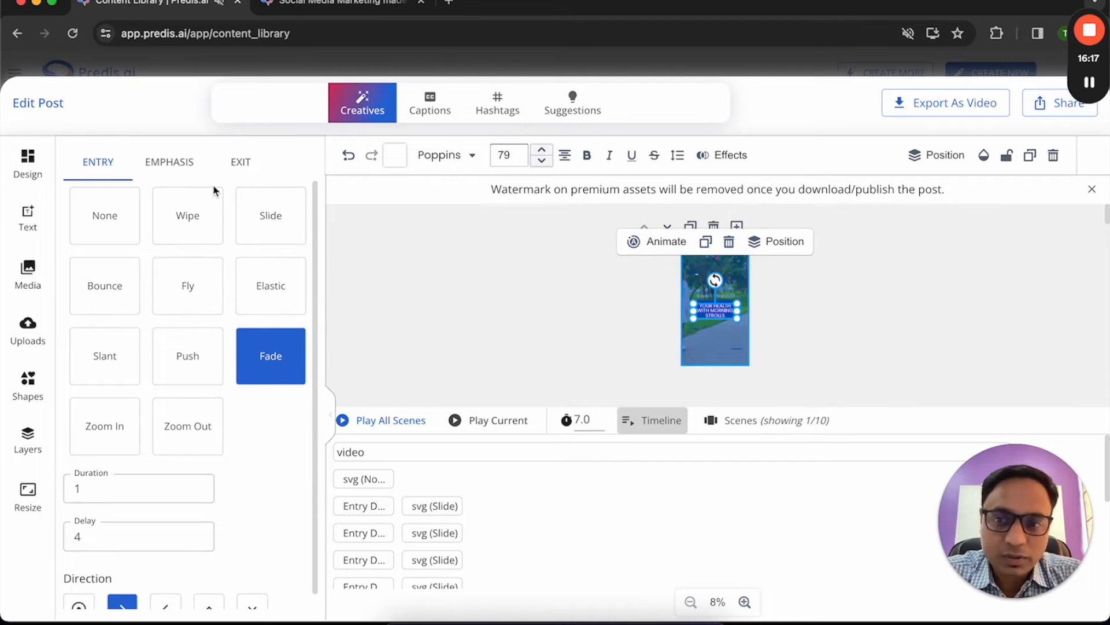
left_click(559, 335)
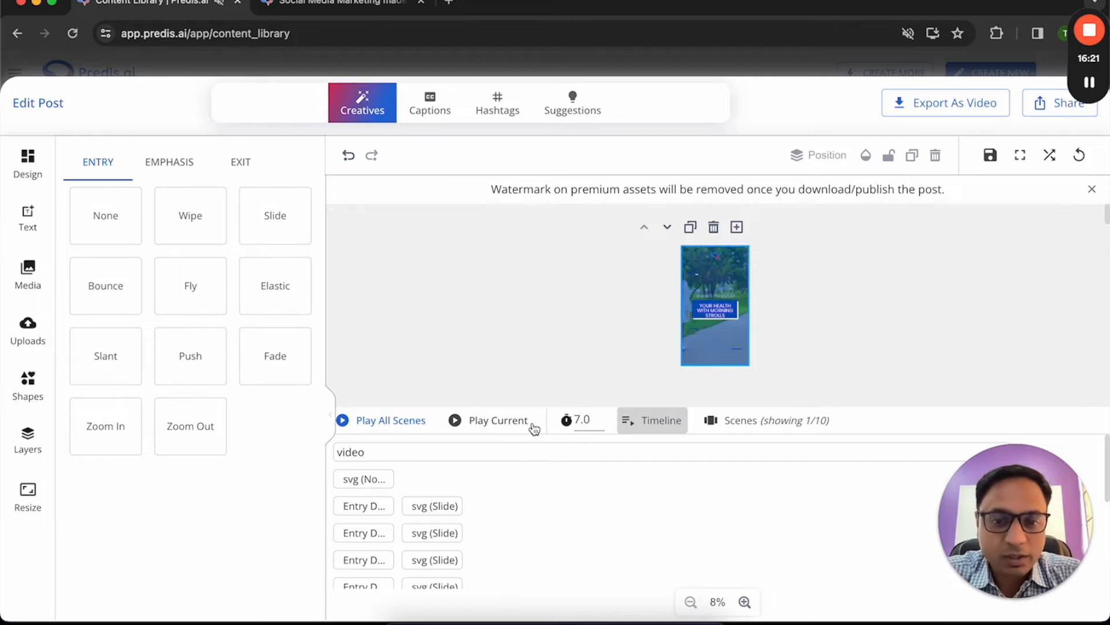
left_click(662, 424)
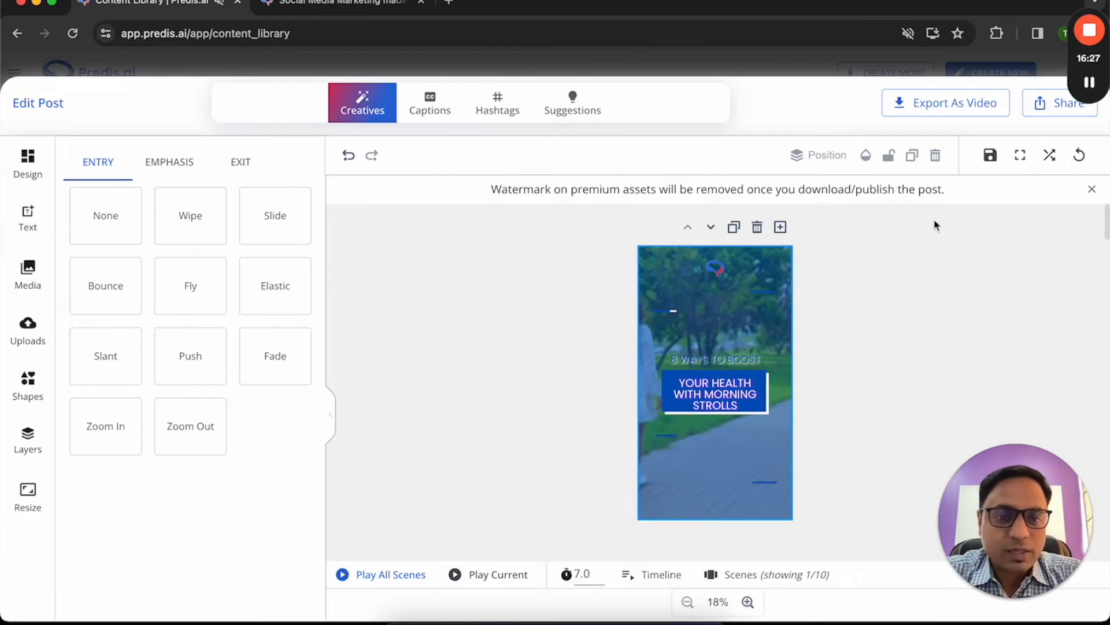
- Open the edited video's publishing preview and review the available platforms and the publishing time setting
left_click(1048, 110)
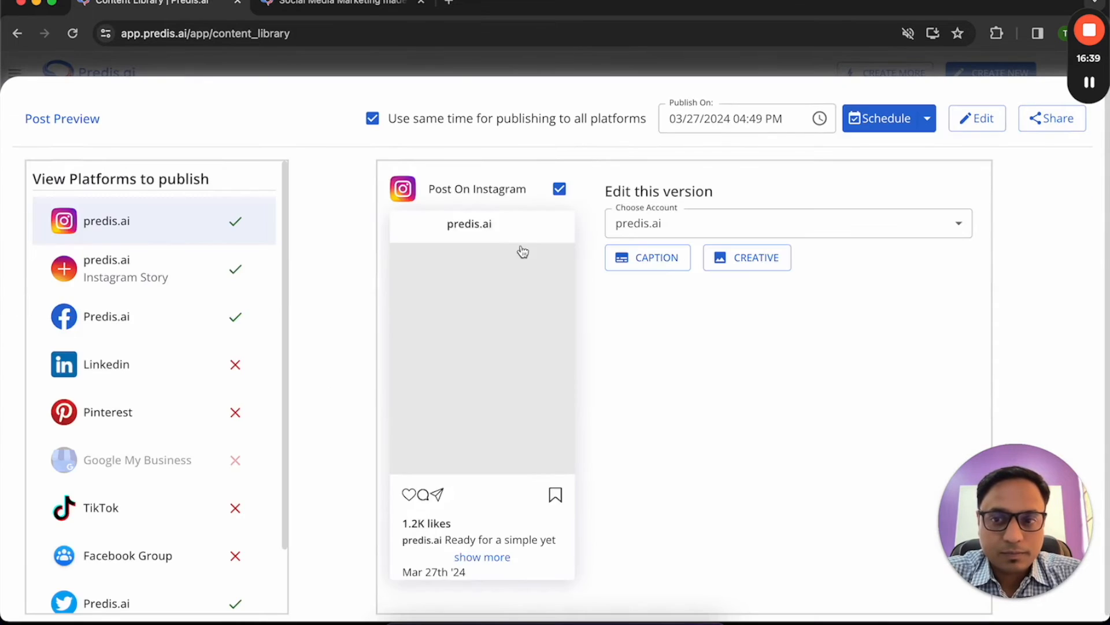
scroll(174, 351, "down", 2)
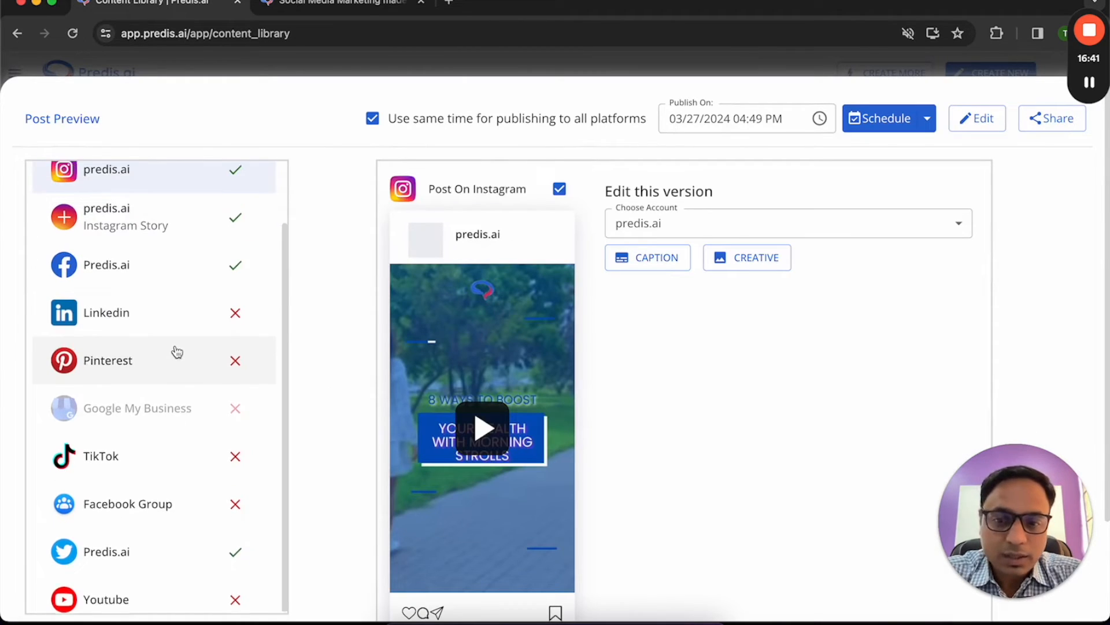
scroll(167, 289, "up", 1)
scroll(174, 449, "down", 1)
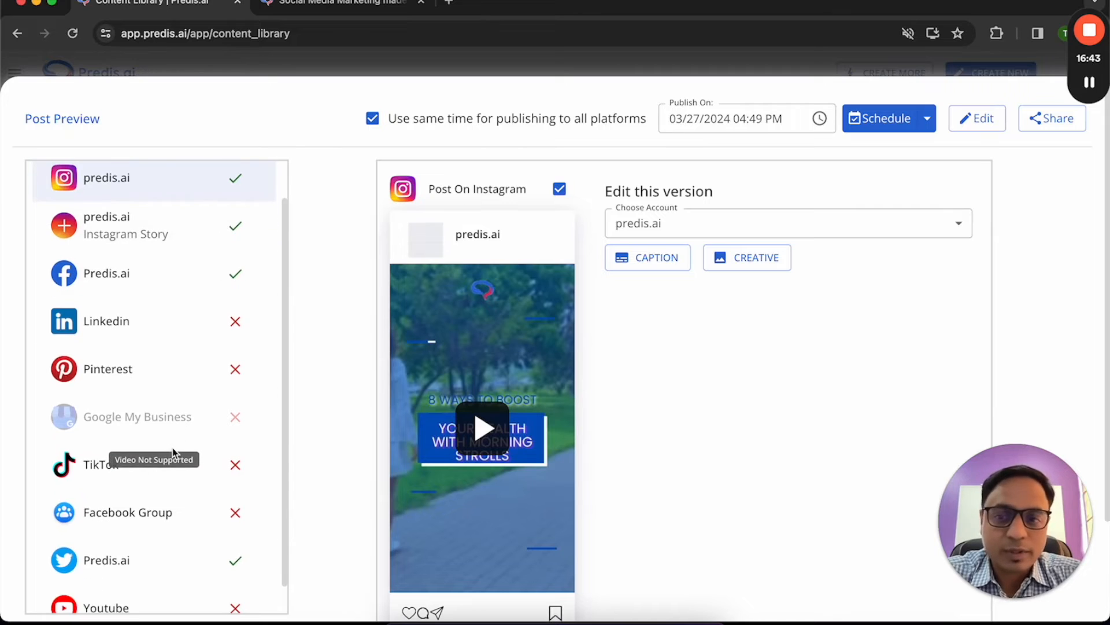
scroll(172, 448, "down", 1)
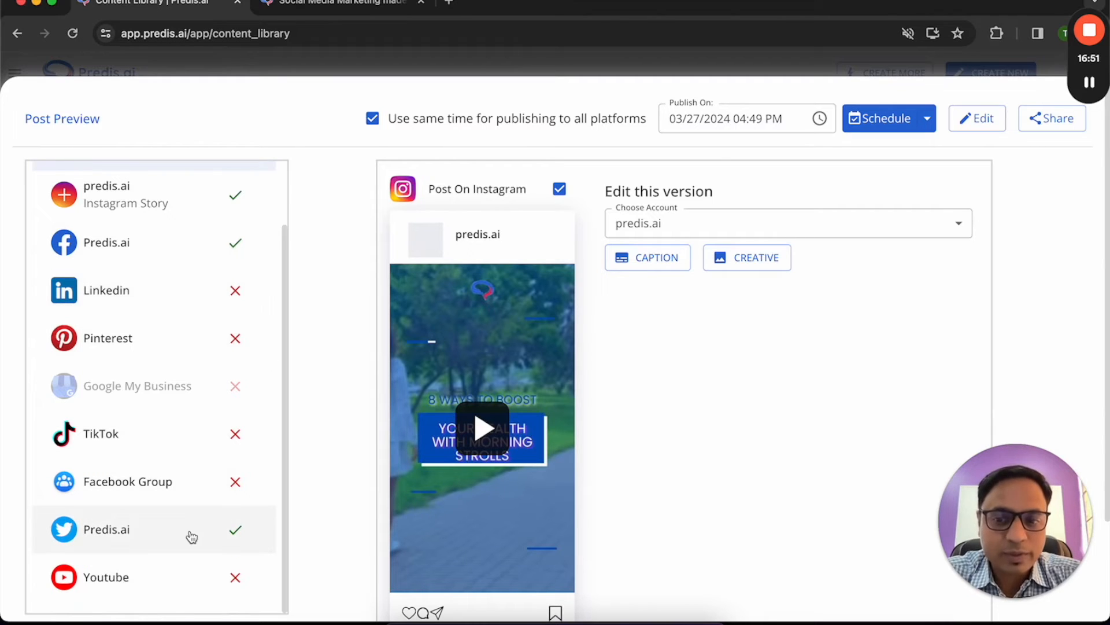
scroll(189, 474, "up", 3)
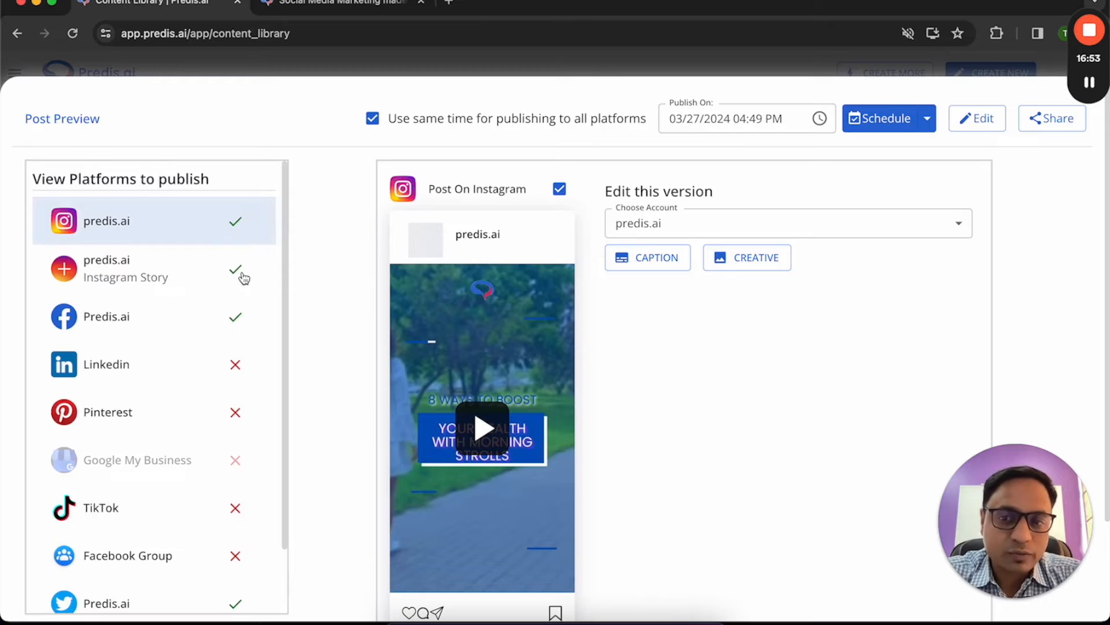
scroll(241, 328, "down", 2)
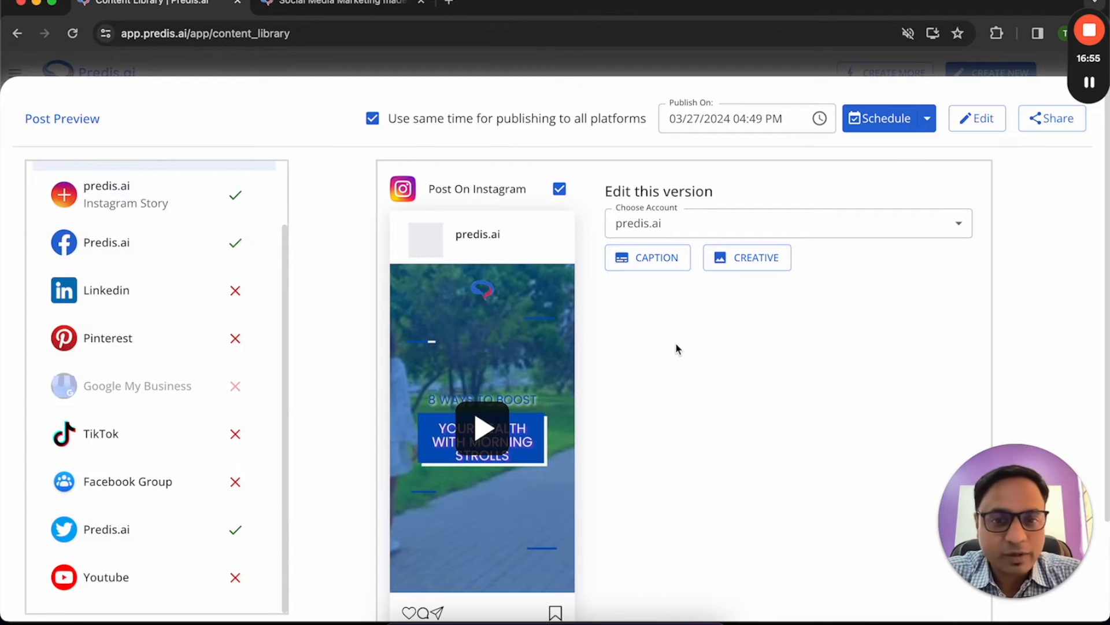
left_click(769, 119)
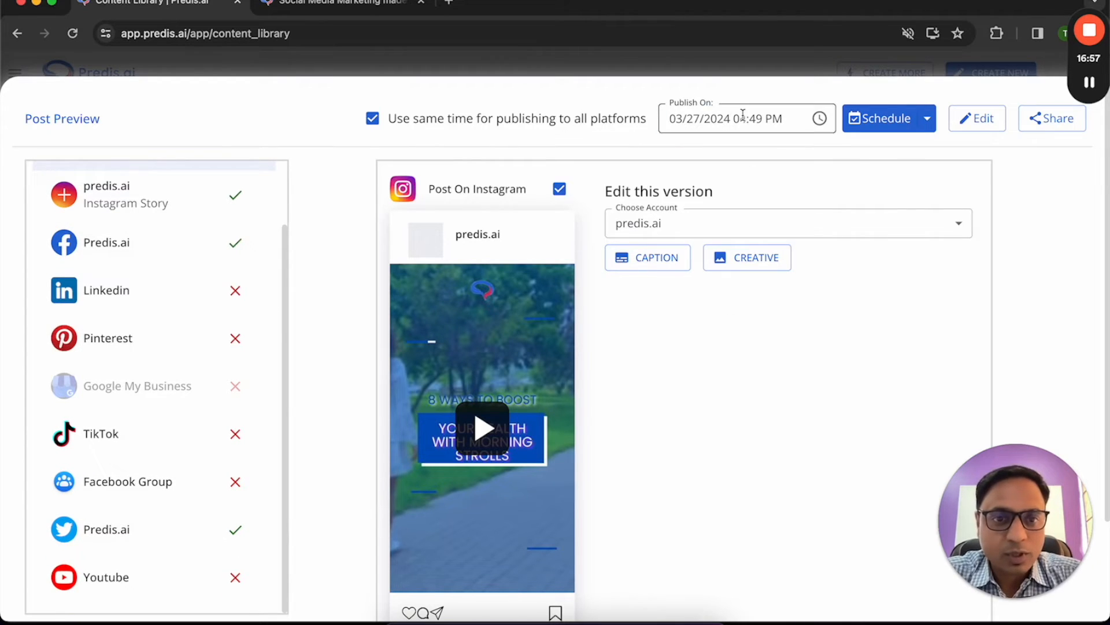
left_click(883, 363)
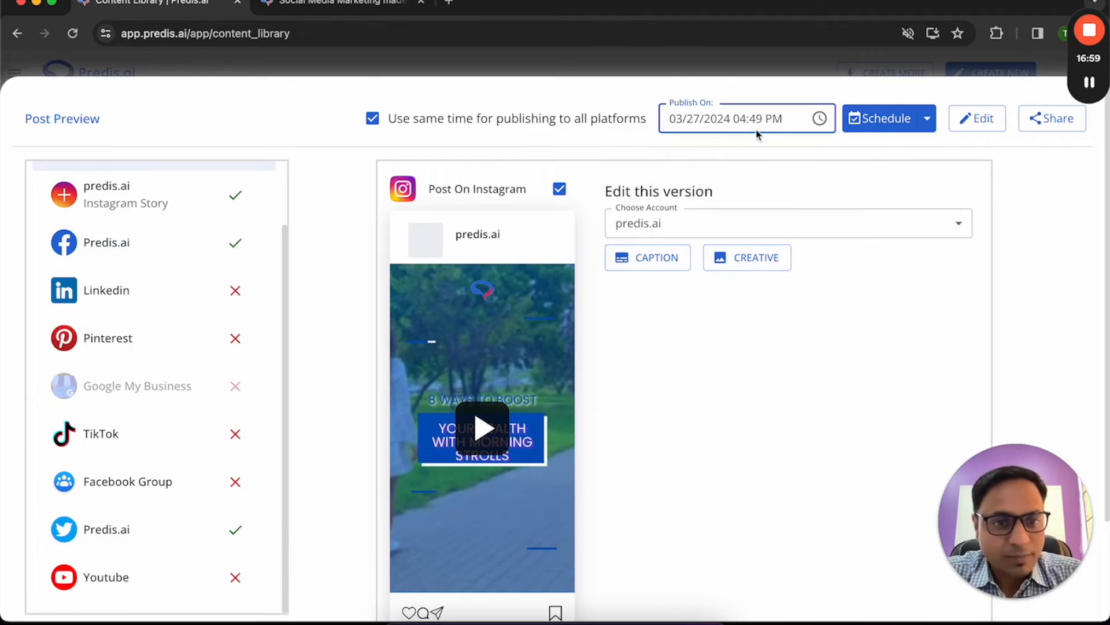
- Close the publishing preview and the post details, and look over the generated posts in the content library
left_click(755, 69)
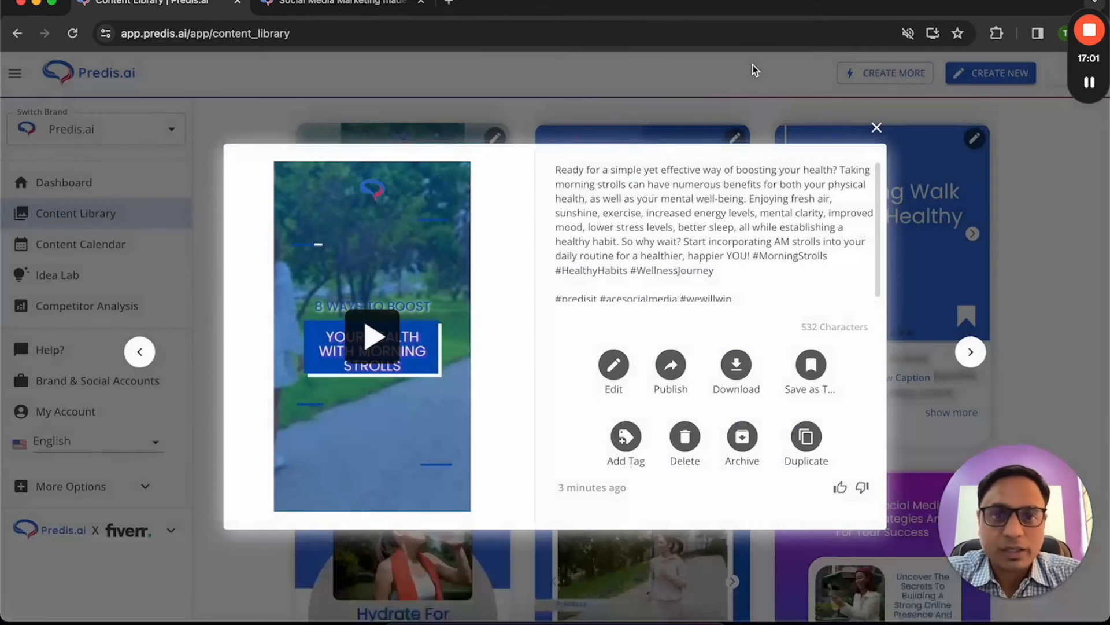
left_click(877, 129)
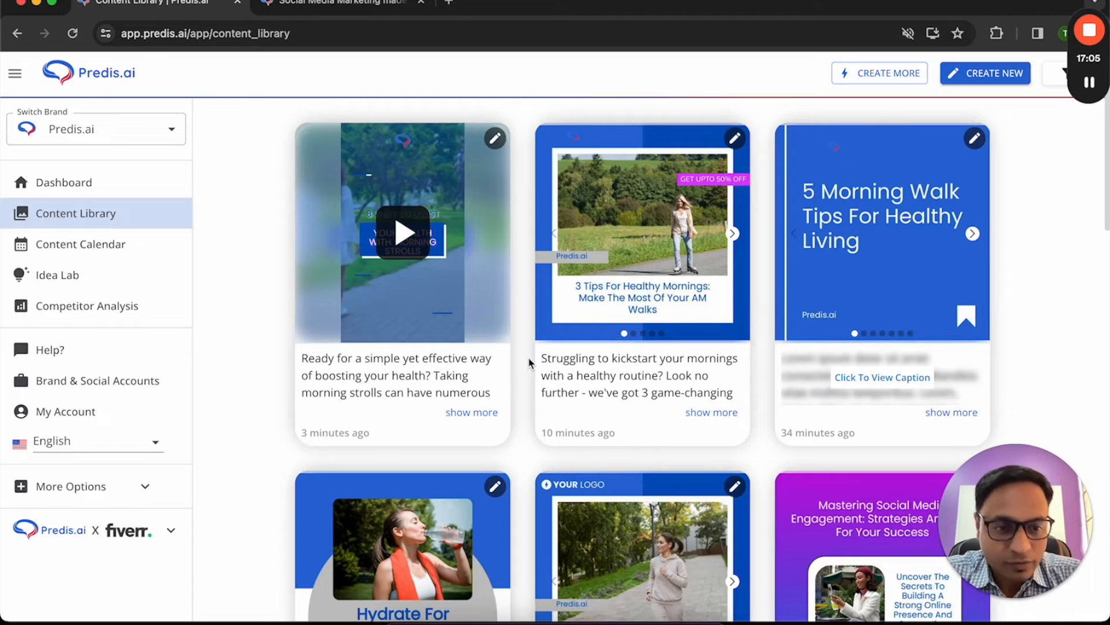
scroll(524, 411, "down", 5)
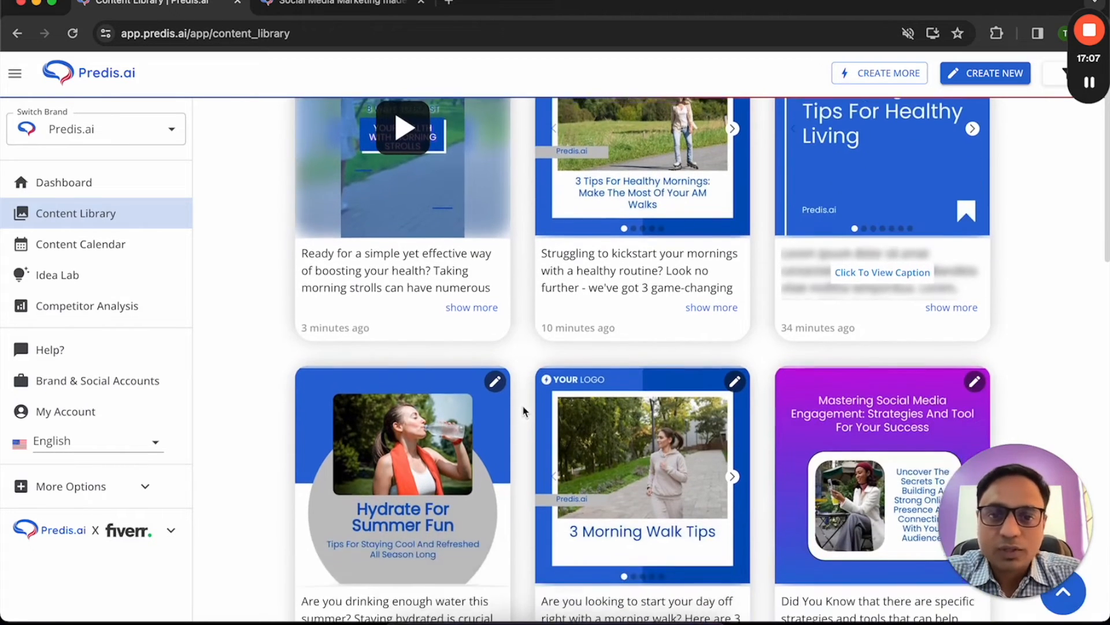
scroll(523, 410, "down", 4)
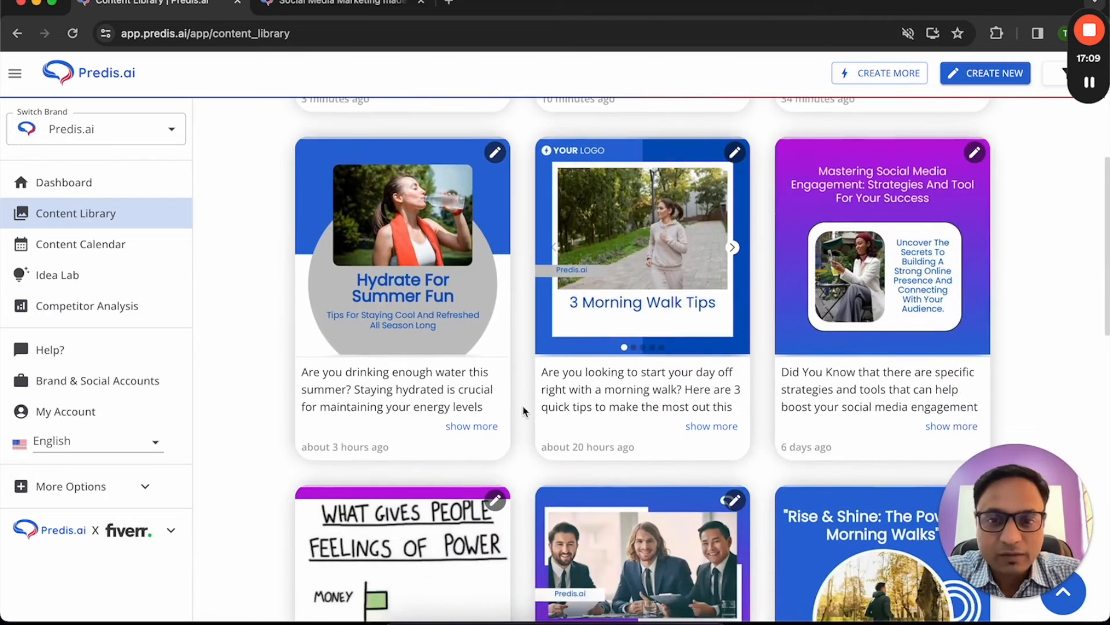
scroll(522, 405, "up", 5)
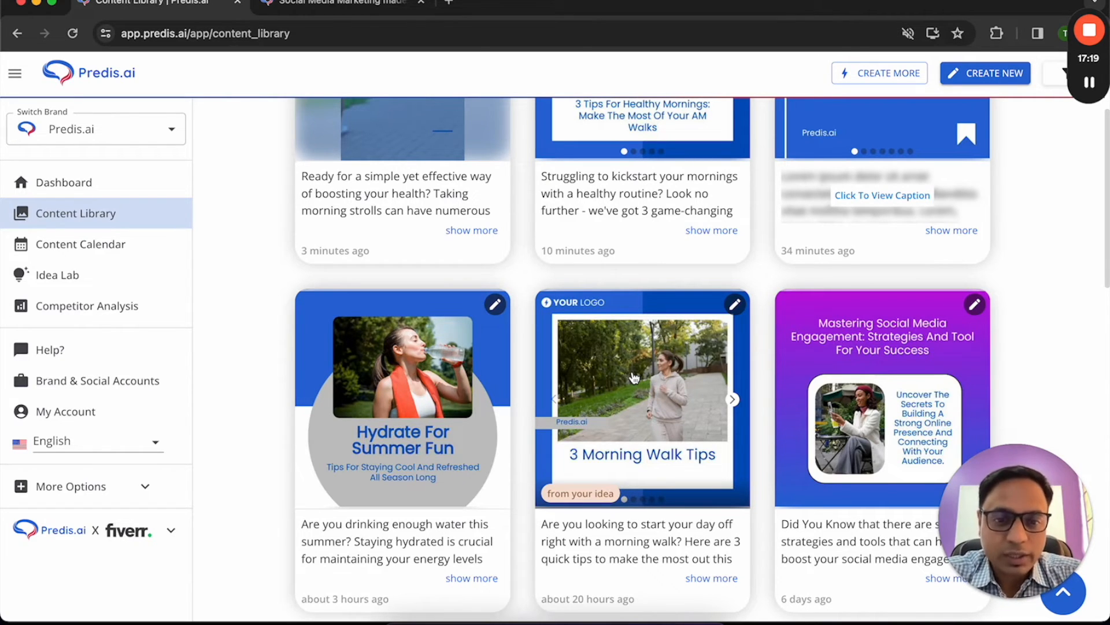
scroll(533, 249, "up", 3)
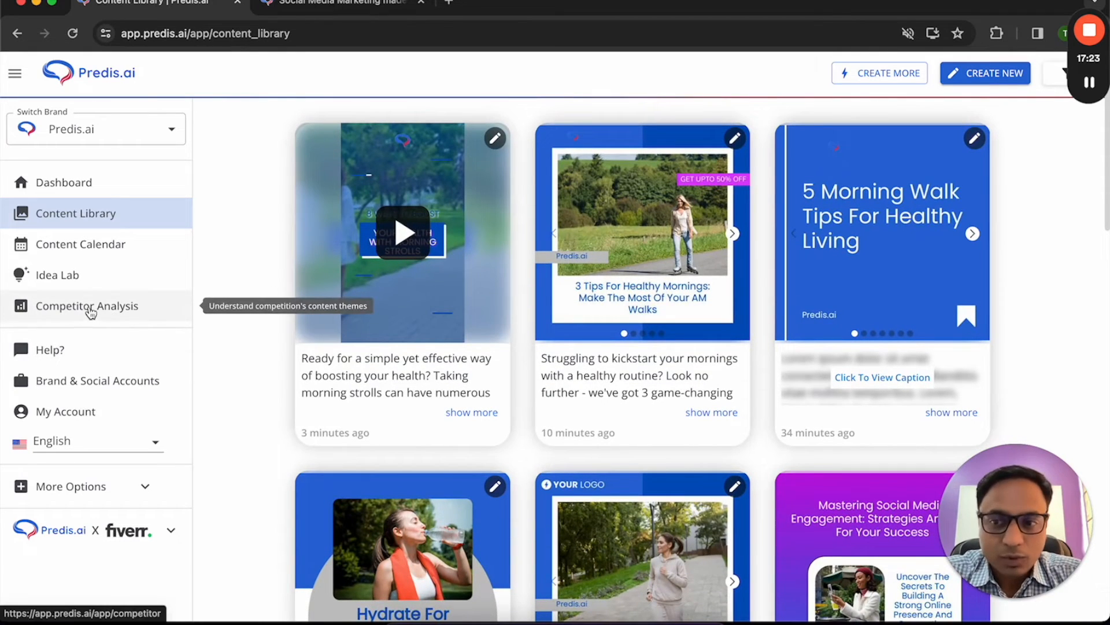
- Open the competitor analysis and switch the analysed competitor to Gymshark's Instagram account
left_click(106, 311)
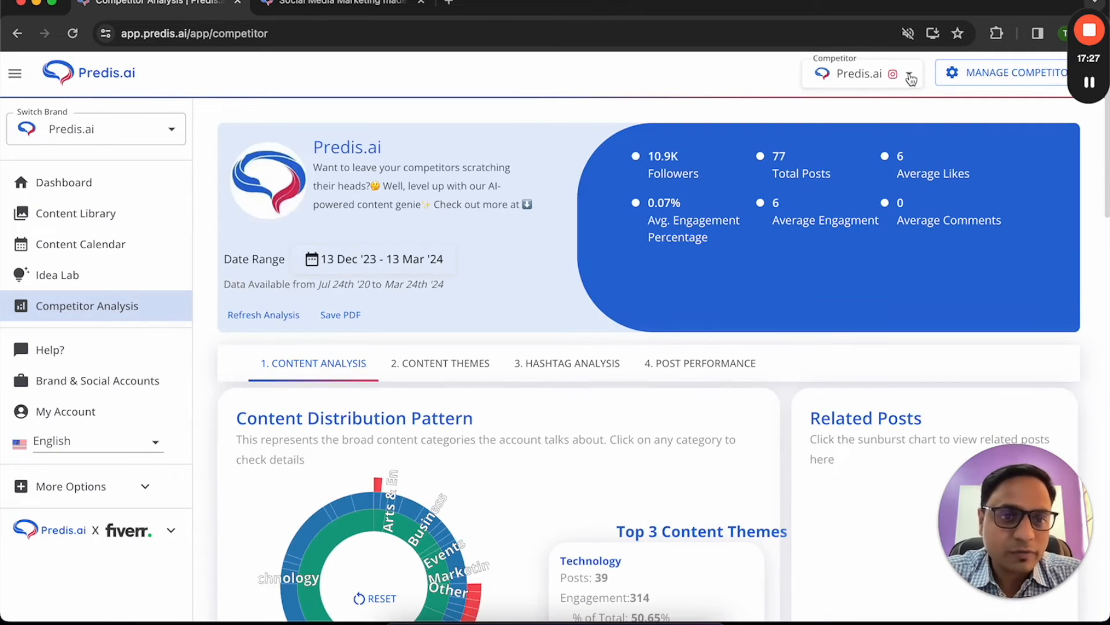
left_click(911, 79)
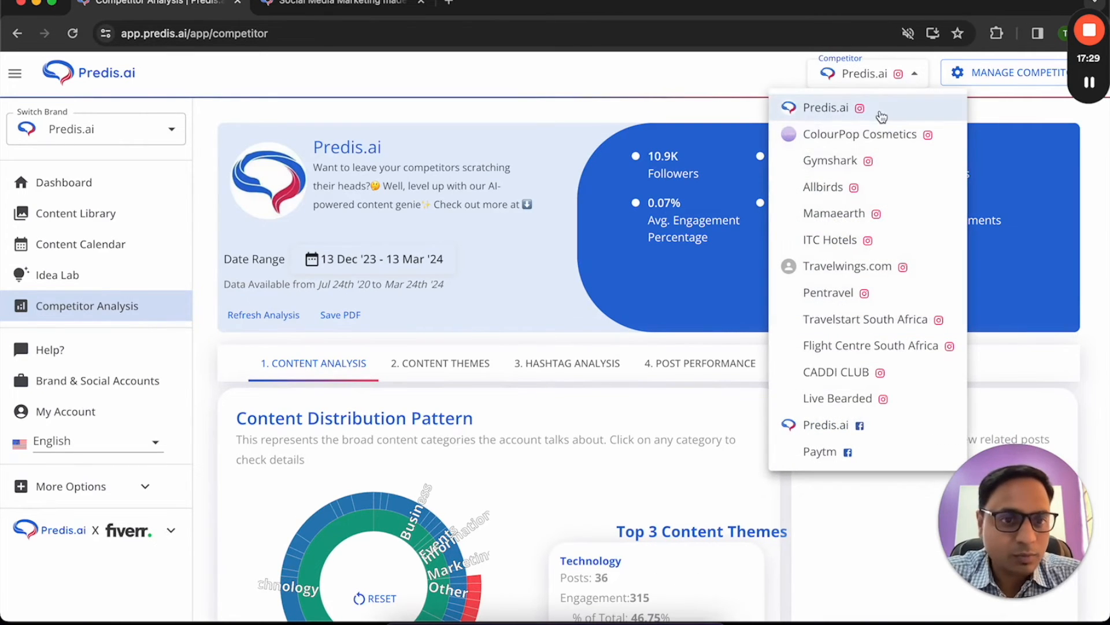
left_click(839, 164)
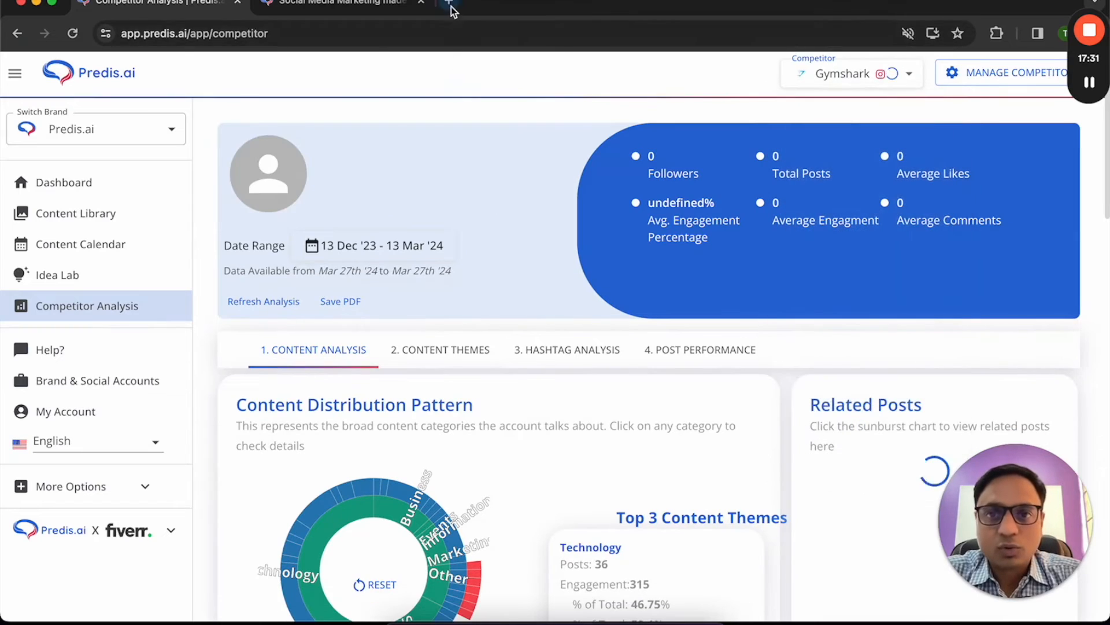
- Switch to Instagram in a new browser tab and open the gymshark profile from the recent searches
left_click(449, 3)
type("ins")
key("Return")
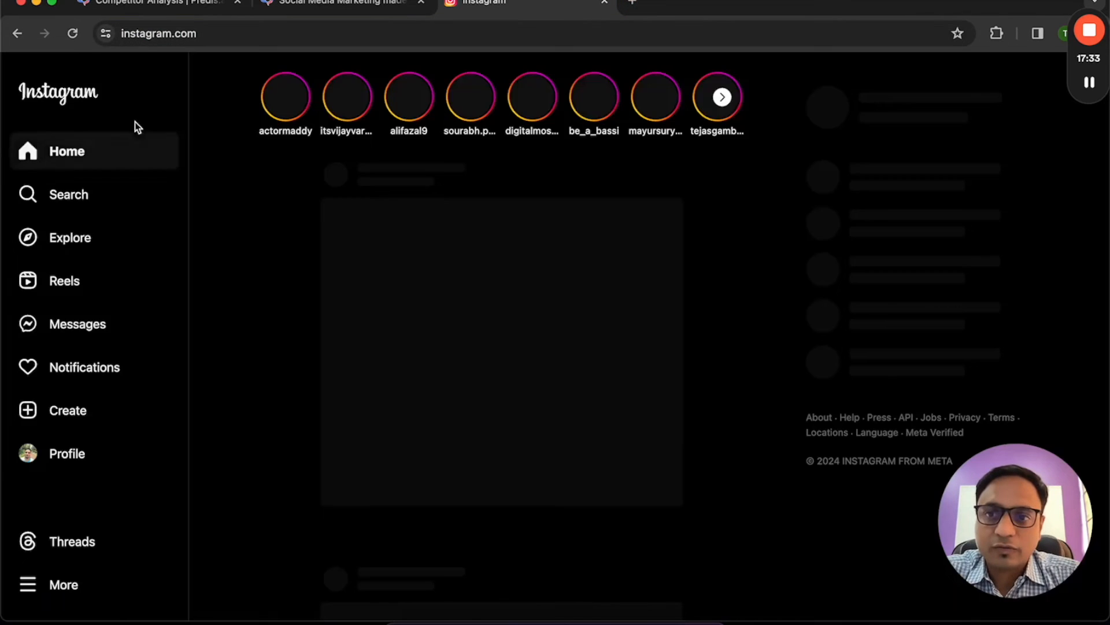
left_click(75, 199)
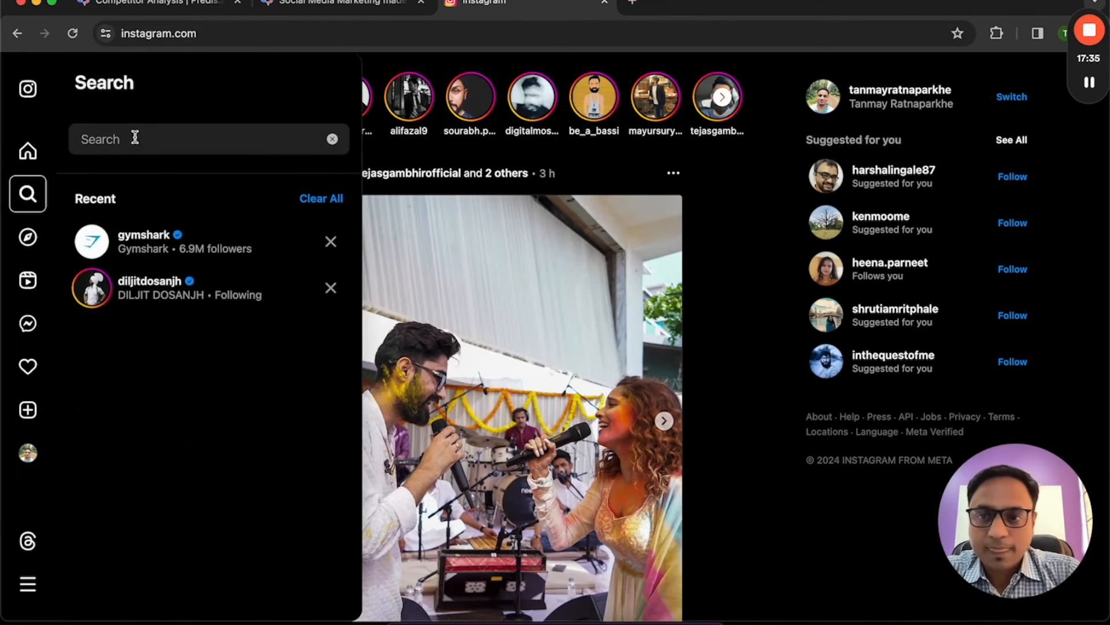
left_click(144, 240)
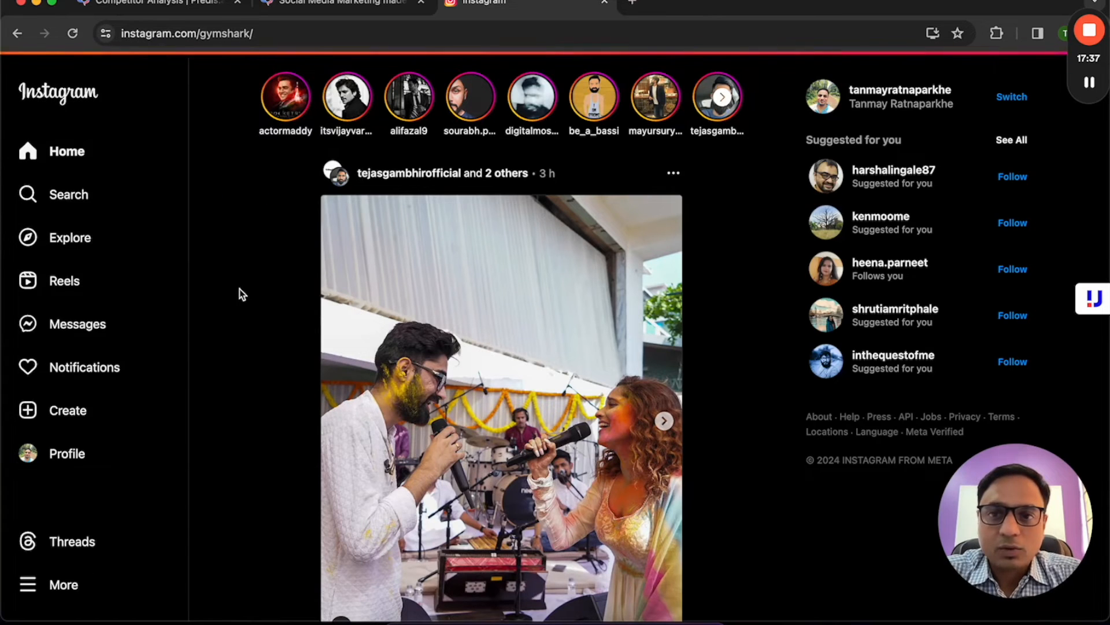
- Look through the posts on Gymshark's Instagram profile to see what kind of content it publishes
scroll(668, 296, "down", 5)
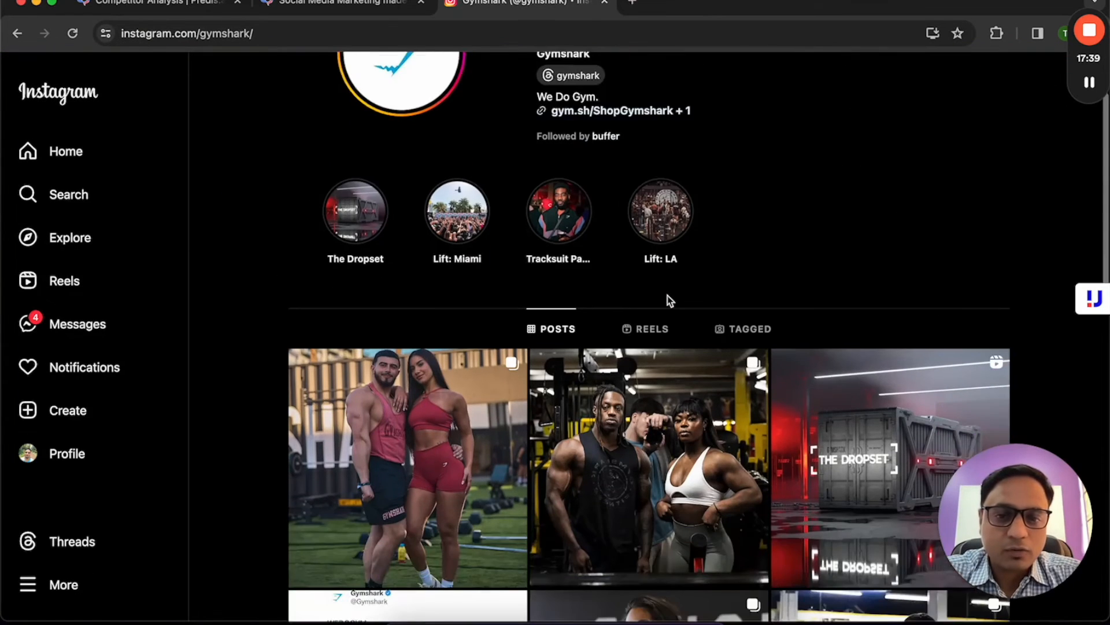
scroll(668, 300, "down", 8)
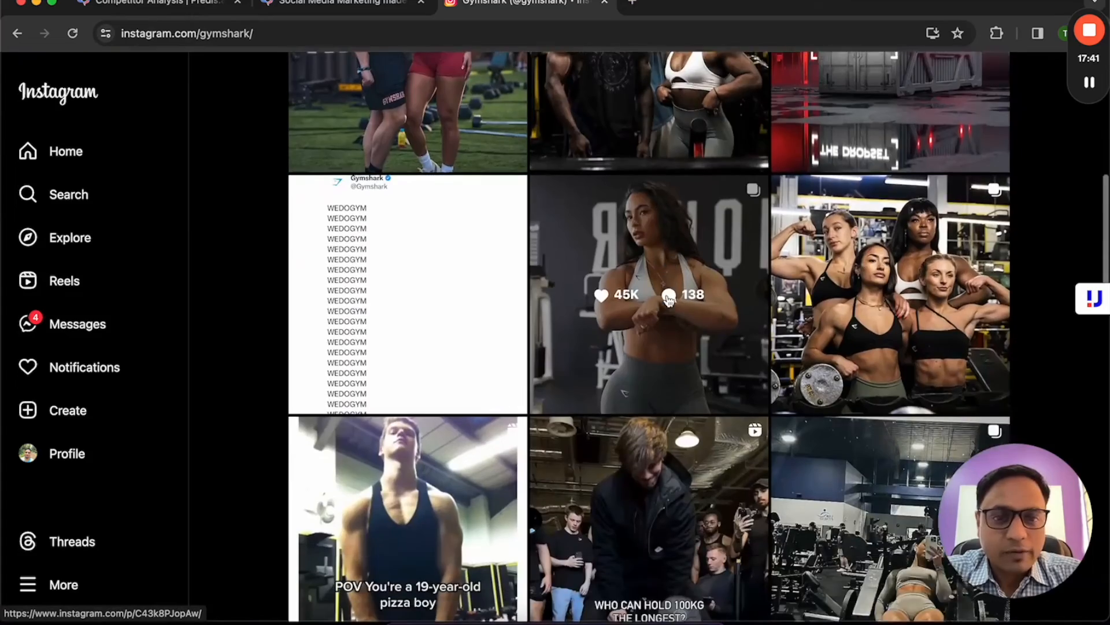
scroll(669, 299, "down", 8)
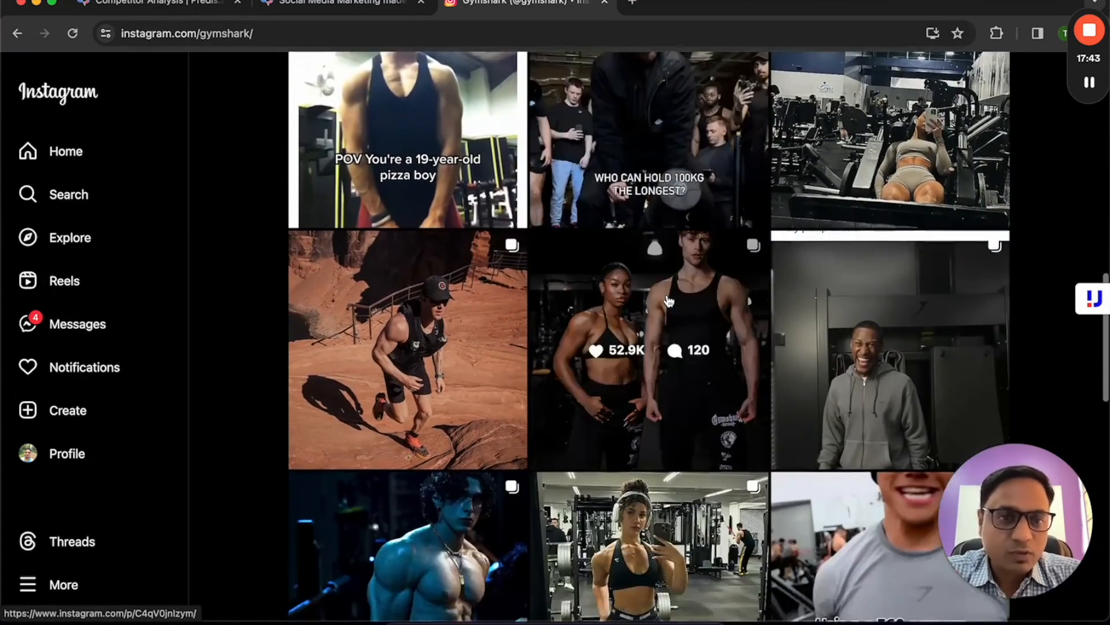
scroll(669, 301, "down", 15)
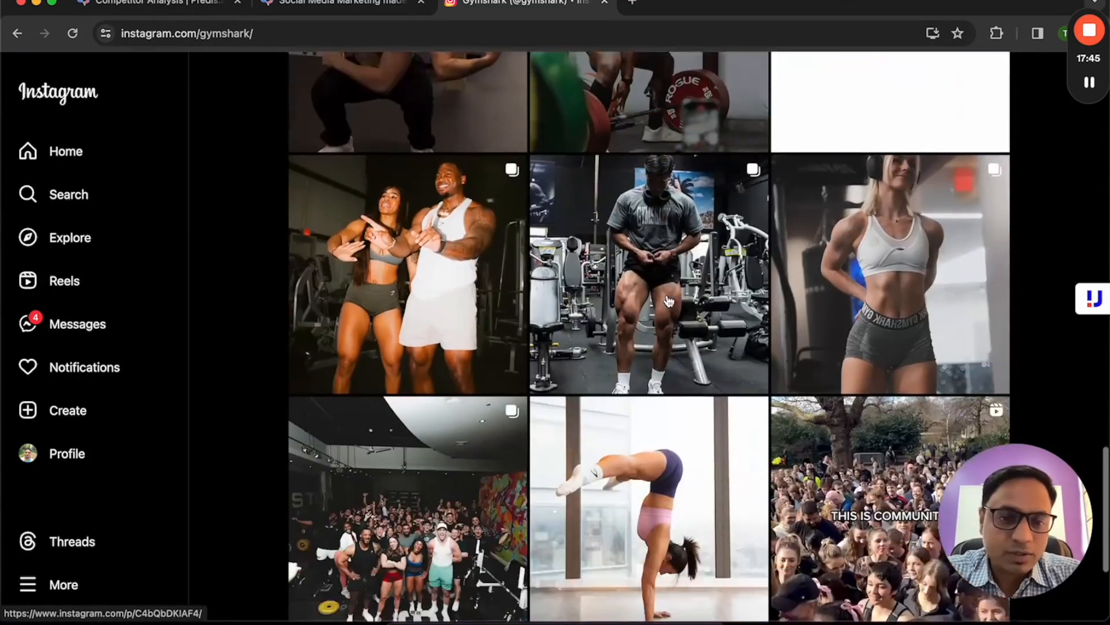
scroll(669, 300, "down", 16)
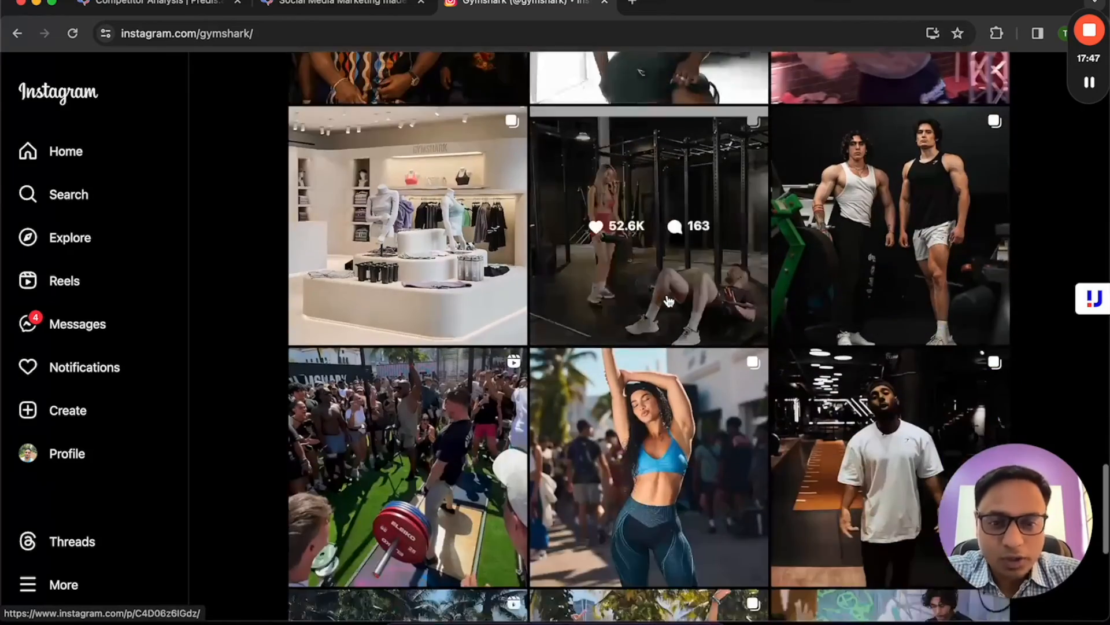
scroll(669, 300, "down", 2)
scroll(659, 309, "down", 4)
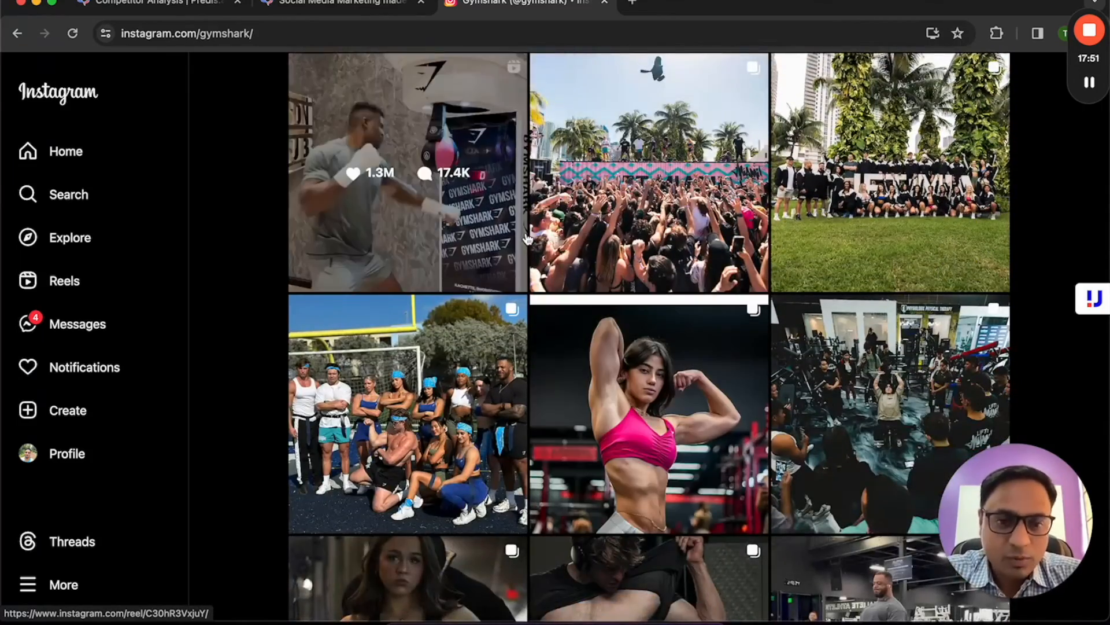
scroll(527, 238, "down", 5)
- Return to Predis.ai, collapse the side navigation, and inspect where Instagram and Facebook competitors are added before closing the dialog
left_click(201, 10)
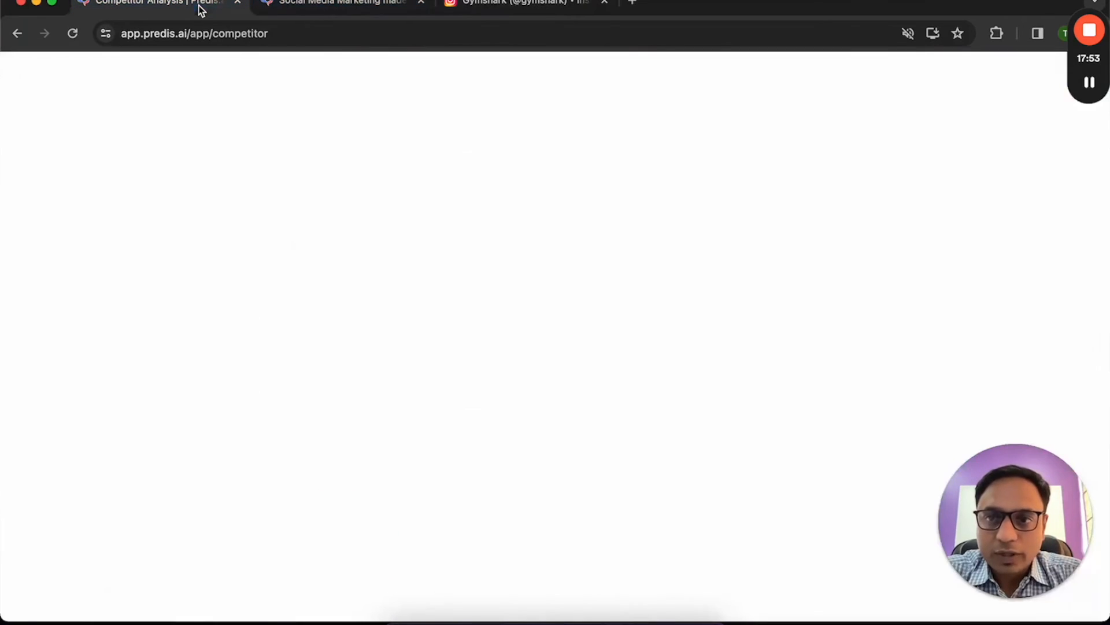
left_click(17, 75)
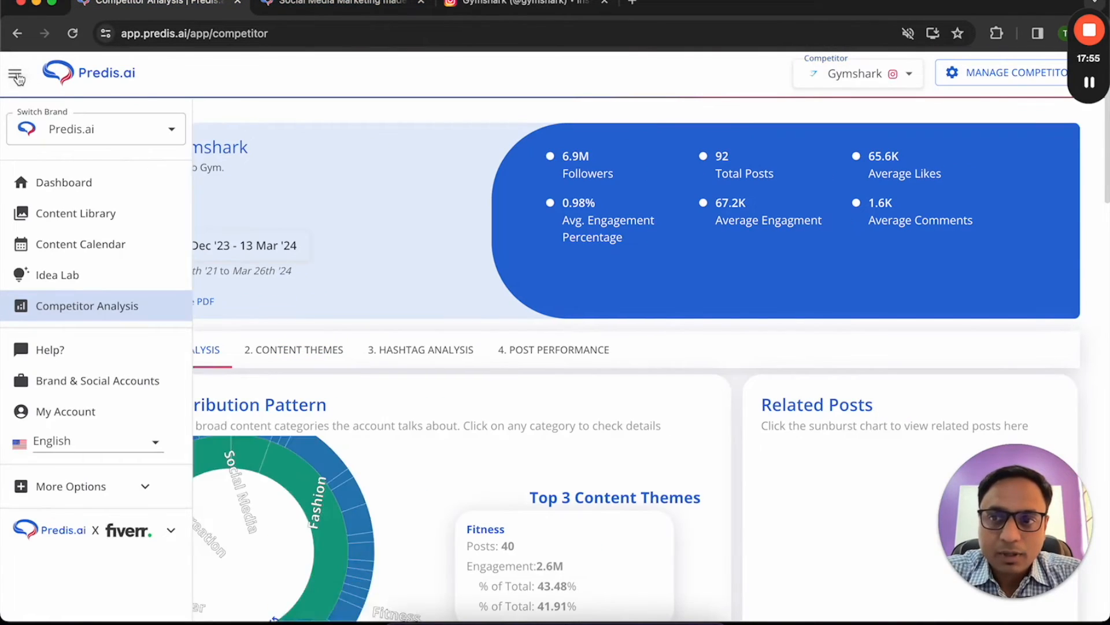
left_click(1010, 73)
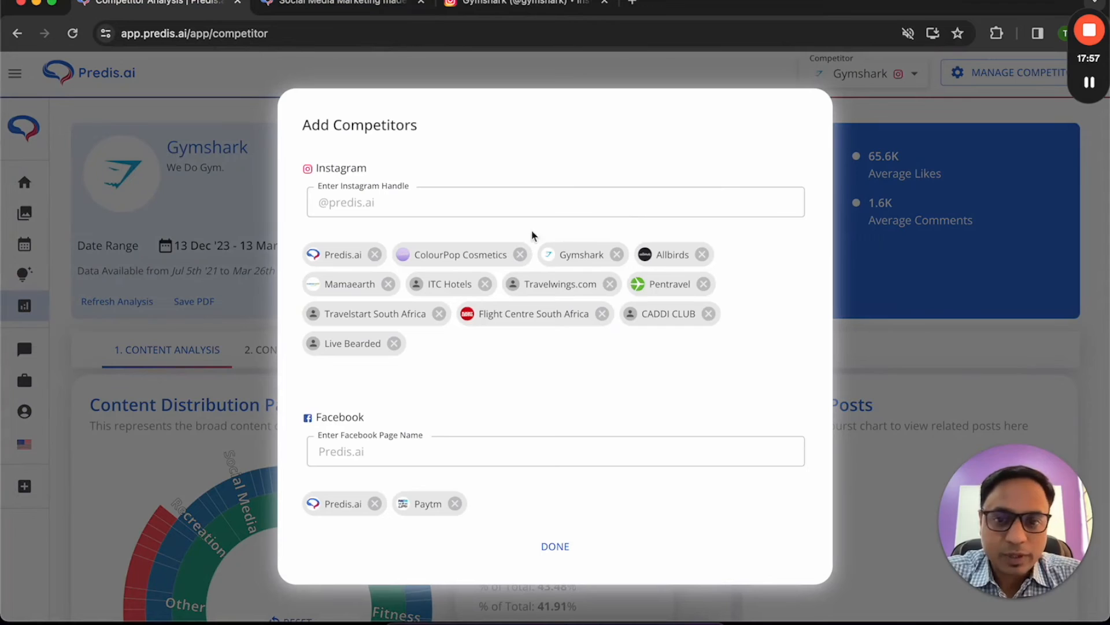
left_click(448, 204)
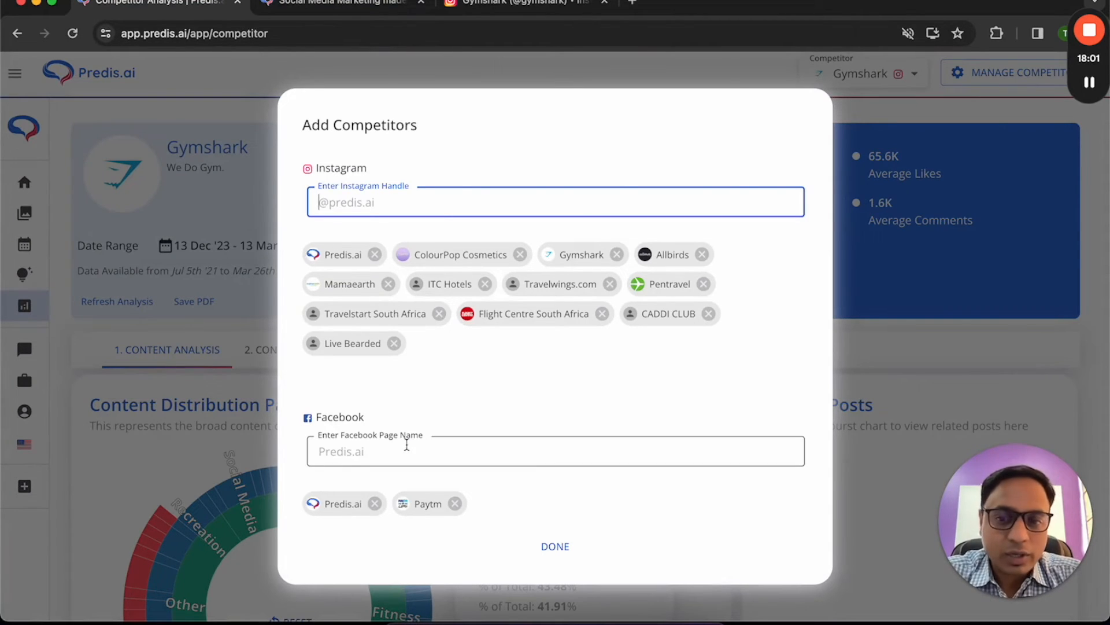
left_click(577, 84)
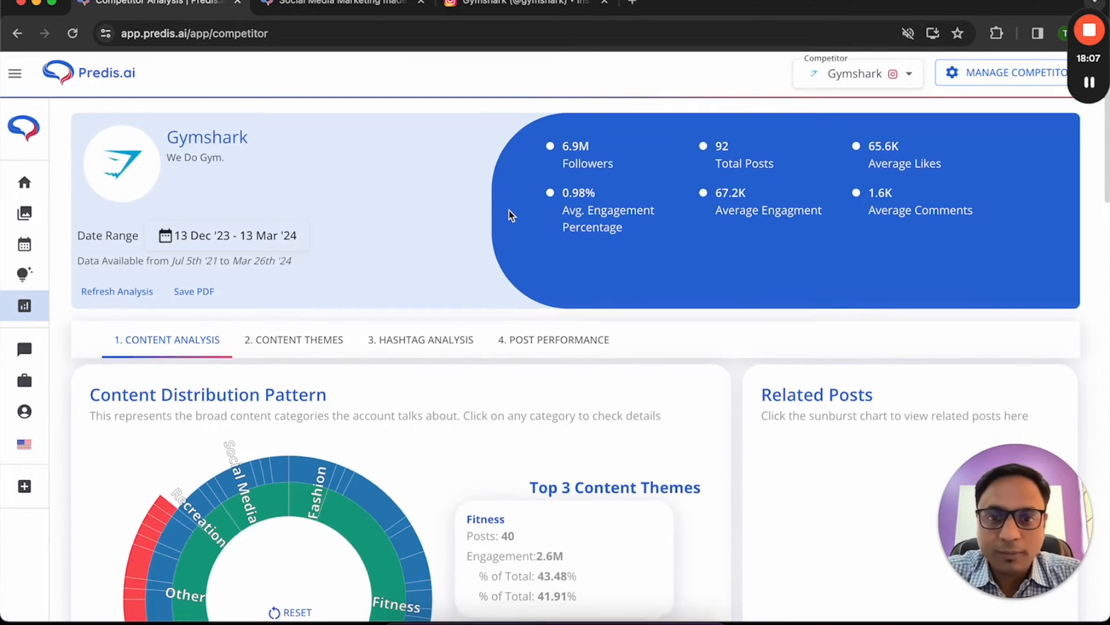
- Examine Gymshark's content distribution charts and its follower, post, like, comment and engagement statistics
scroll(509, 210, "down", 3)
scroll(509, 210, "up", 2)
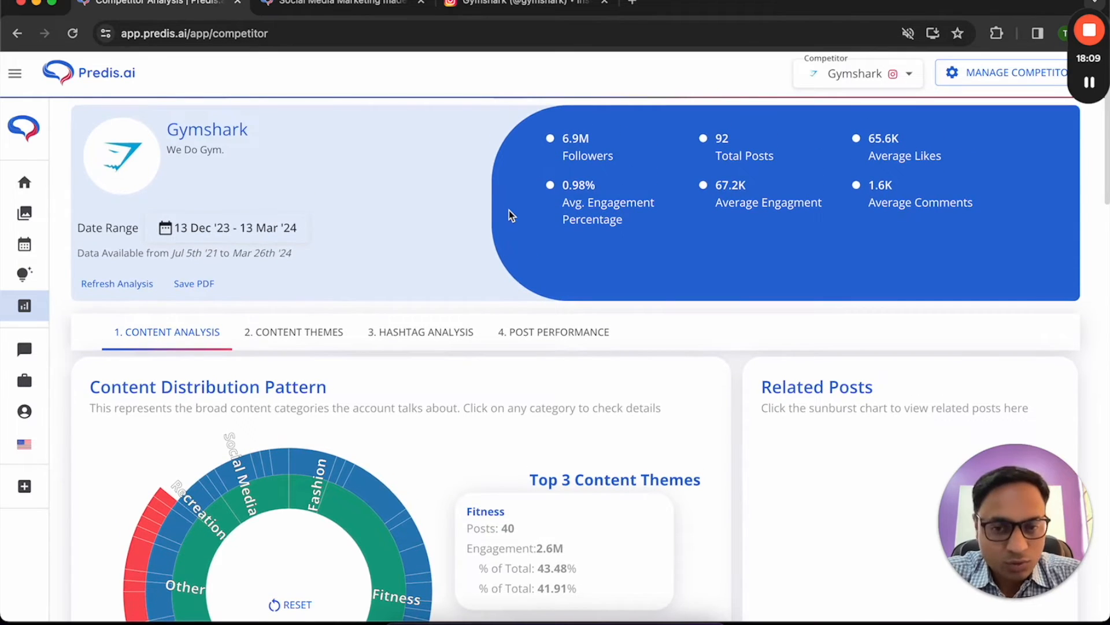
scroll(509, 210, "down", 2)
scroll(509, 214, "down", 3)
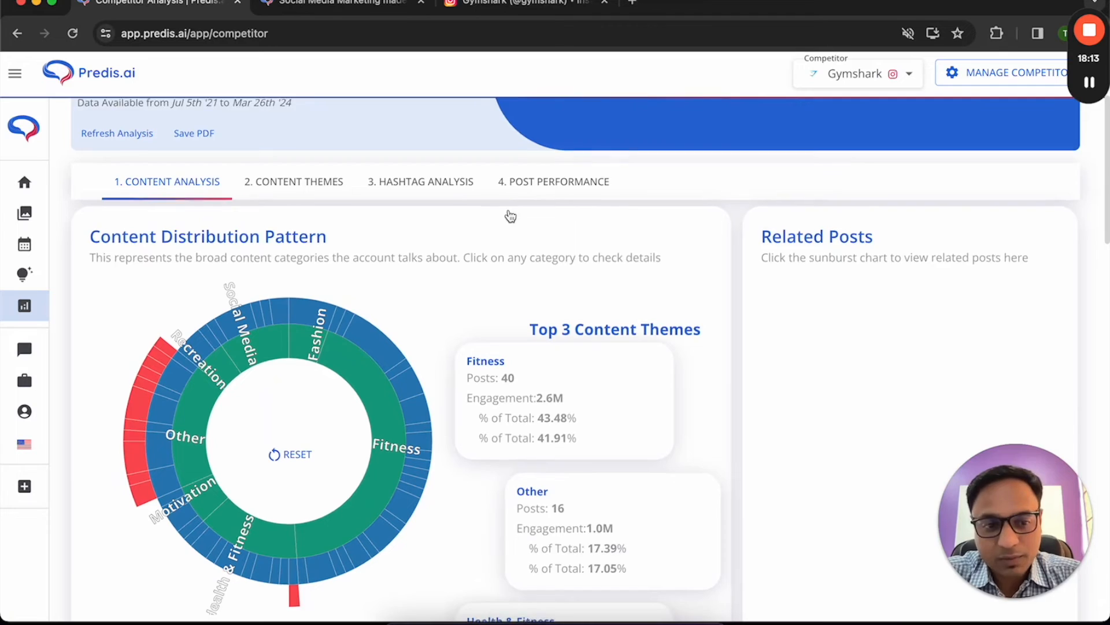
scroll(510, 216, "down", 15)
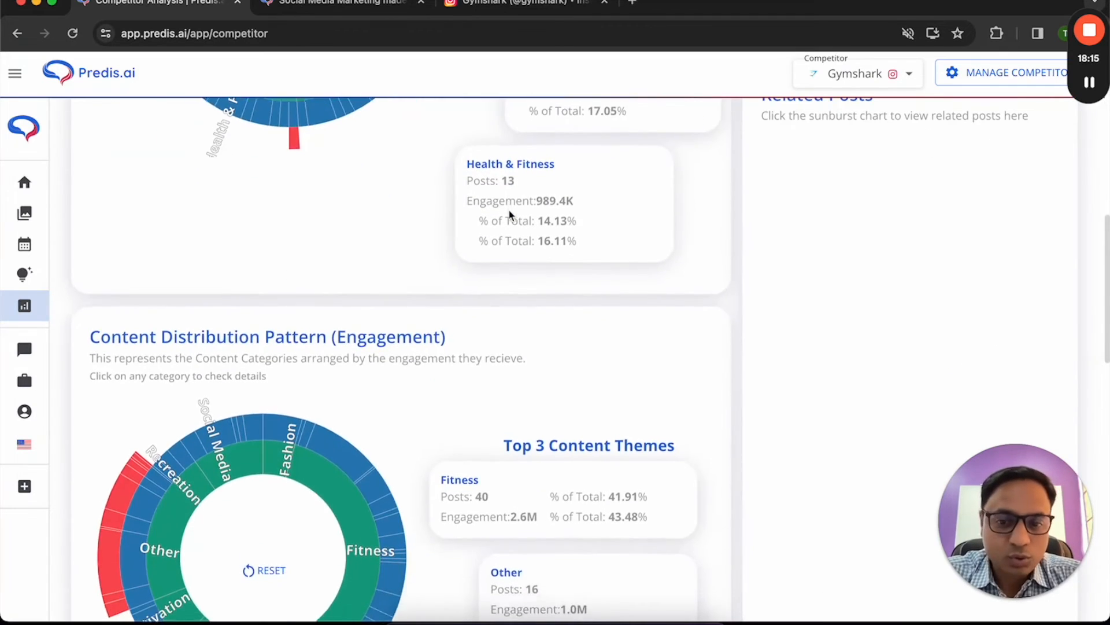
scroll(510, 215, "up", 20)
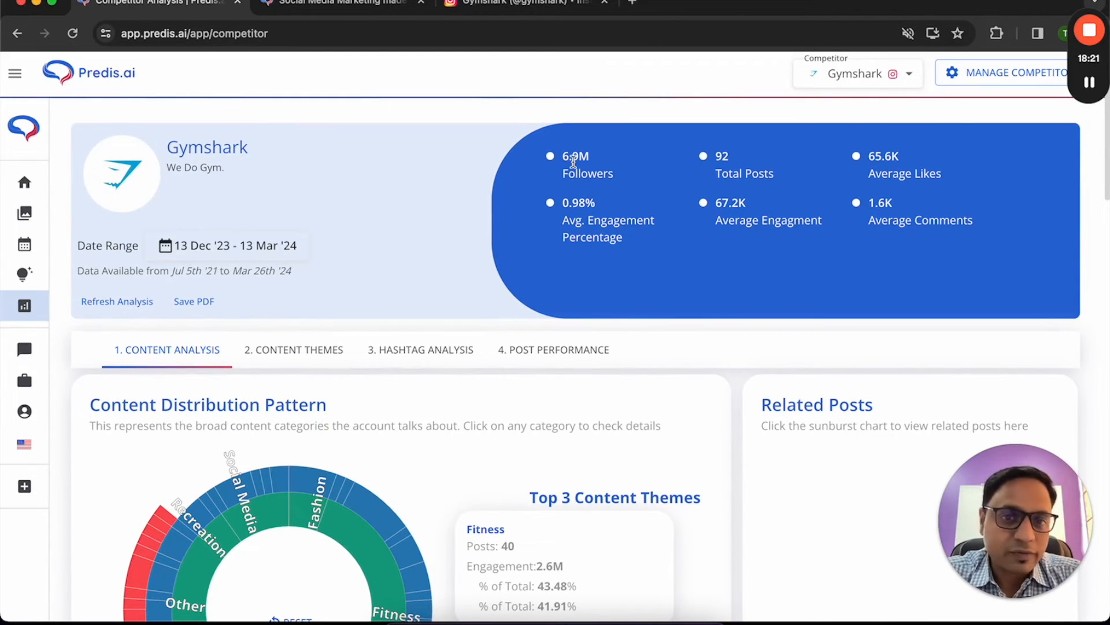
left_click_drag(564, 156, 982, 230)
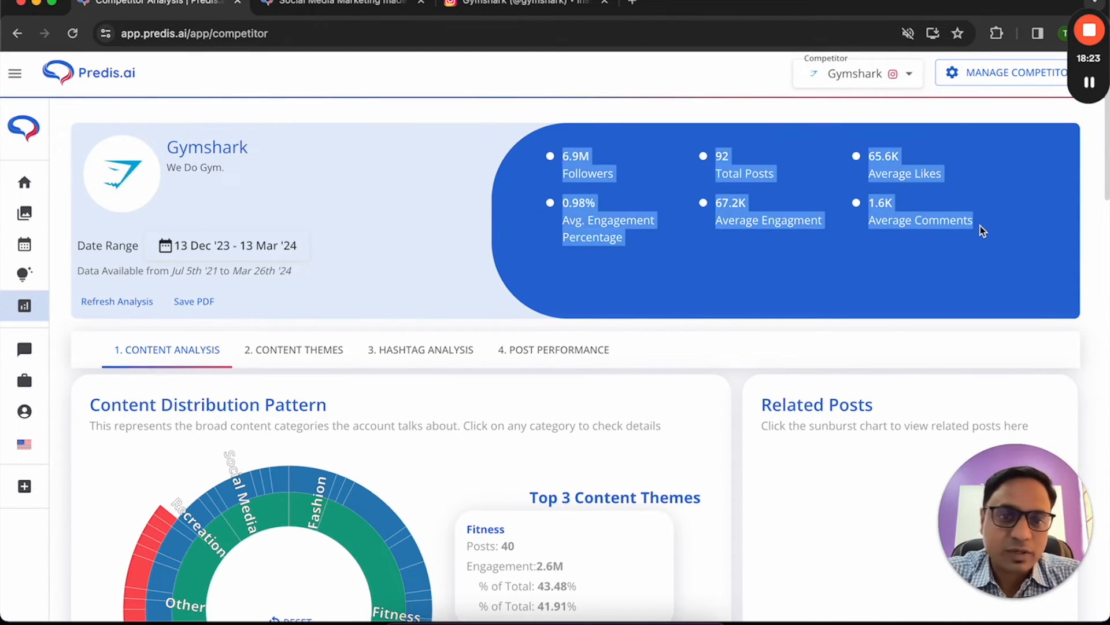
left_click(808, 308)
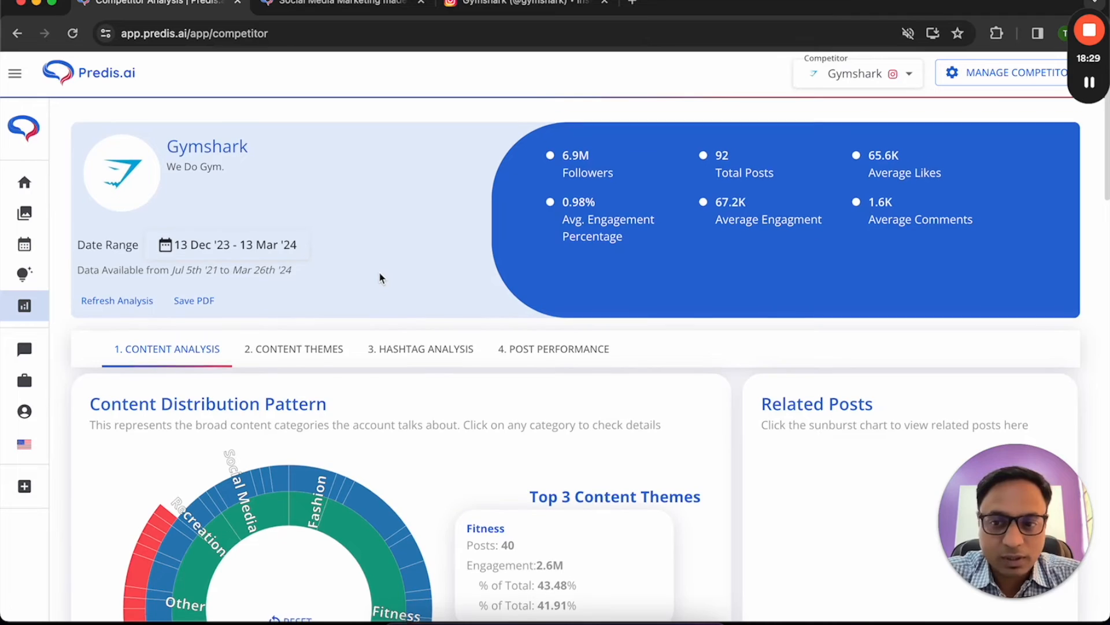
- Show the related posts for the Motivation category of Gymshark's Content Distribution Pattern chart
scroll(387, 297, "down", 3)
scroll(381, 279, "down", 2)
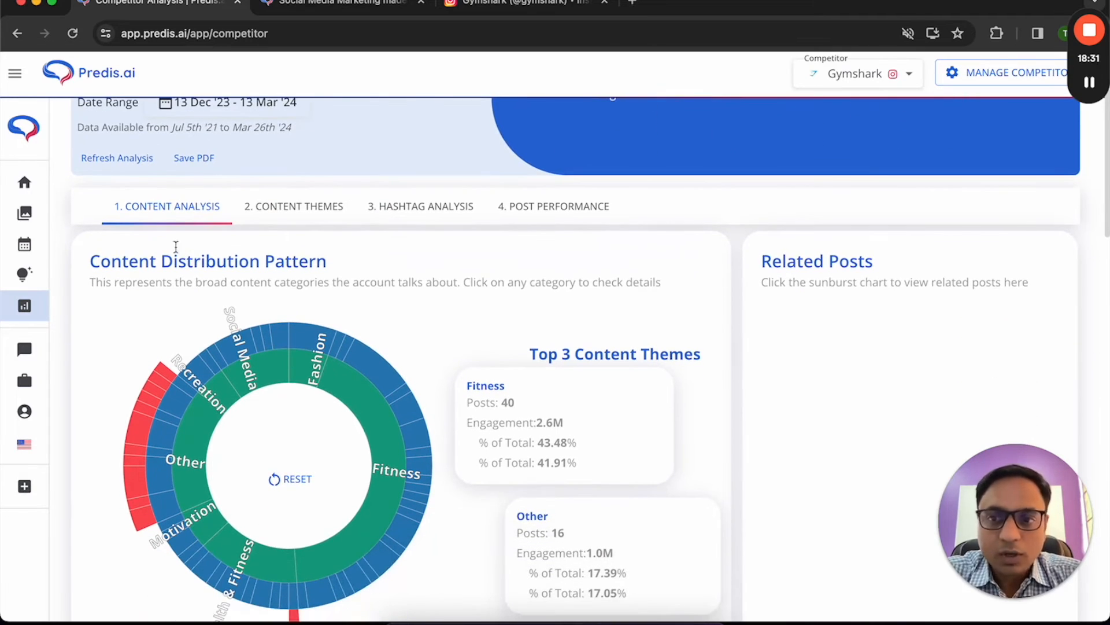
scroll(357, 319, "down", 2)
scroll(436, 243, "down", 2)
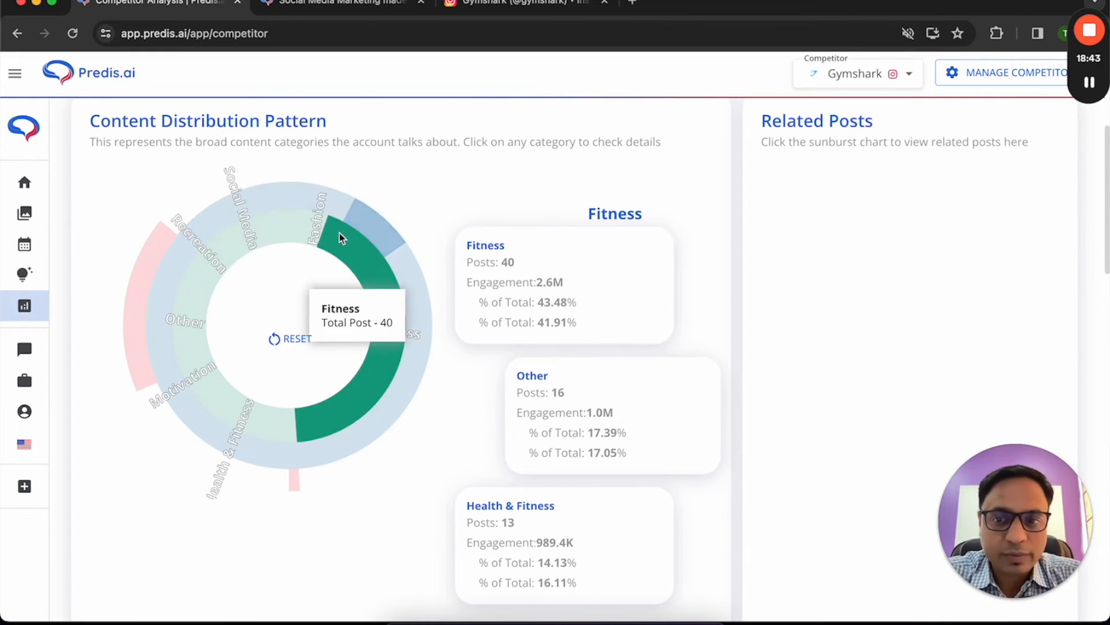
left_click(205, 384)
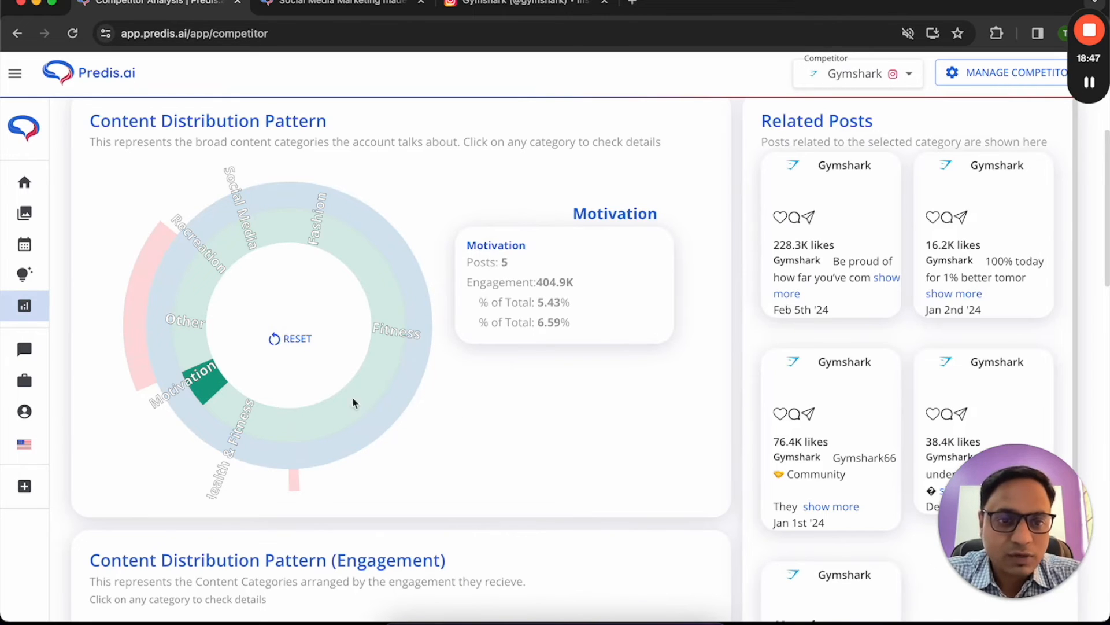
- Look through the related Motivation posts and reset the Content Distribution Pattern chart to all categories
scroll(878, 357, "down", 3)
scroll(878, 357, "down", 5)
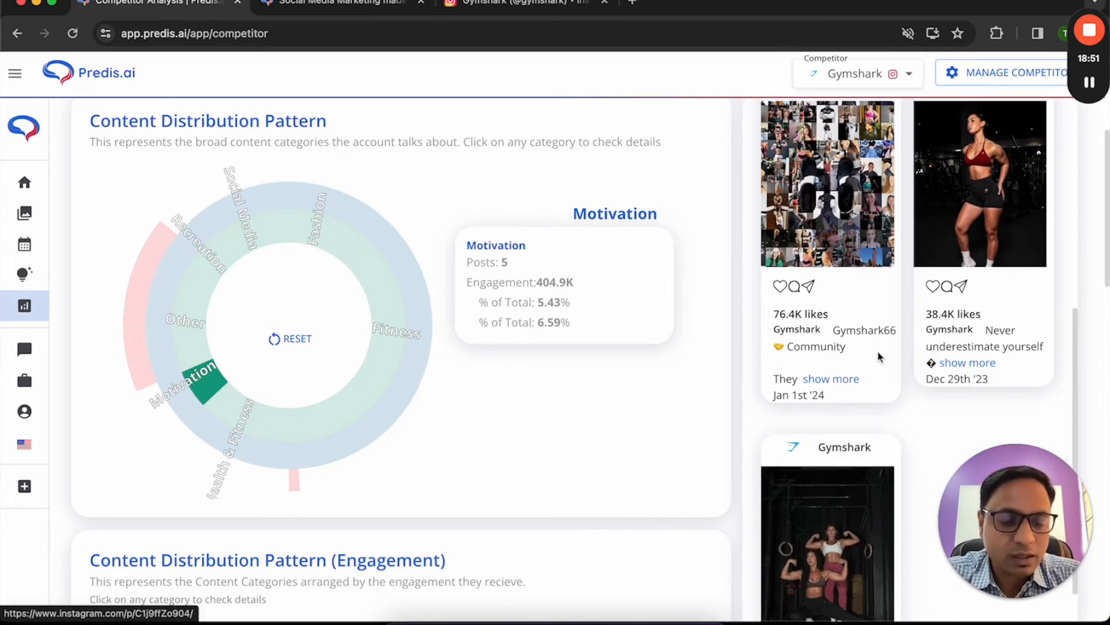
scroll(879, 357, "down", 6)
scroll(385, 285, "up", 2)
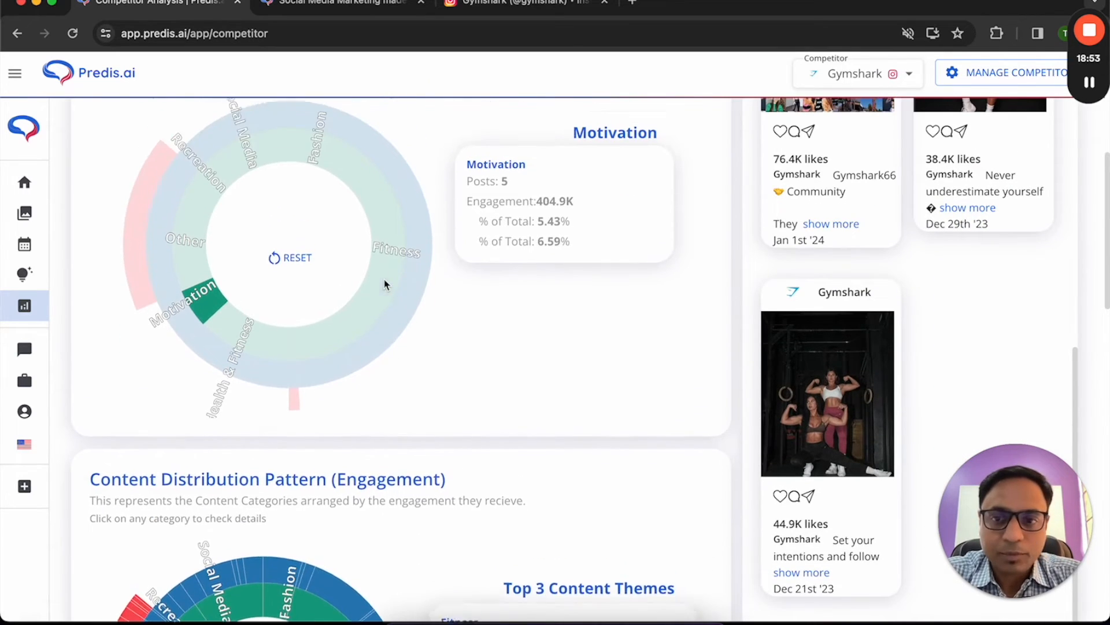
left_click(274, 258)
scroll(325, 258, "up", 2)
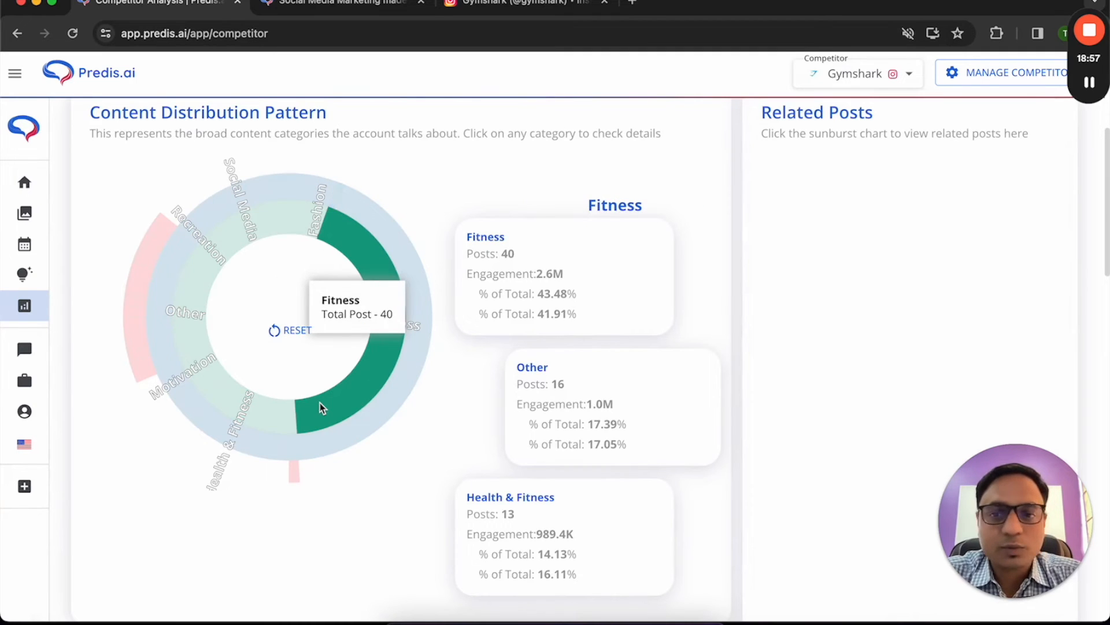
- Examine the Fitness category's share of posts and engagement in the Content Distribution Pattern (Engagement) chart, then reset the chart
scroll(453, 427, "down", 6)
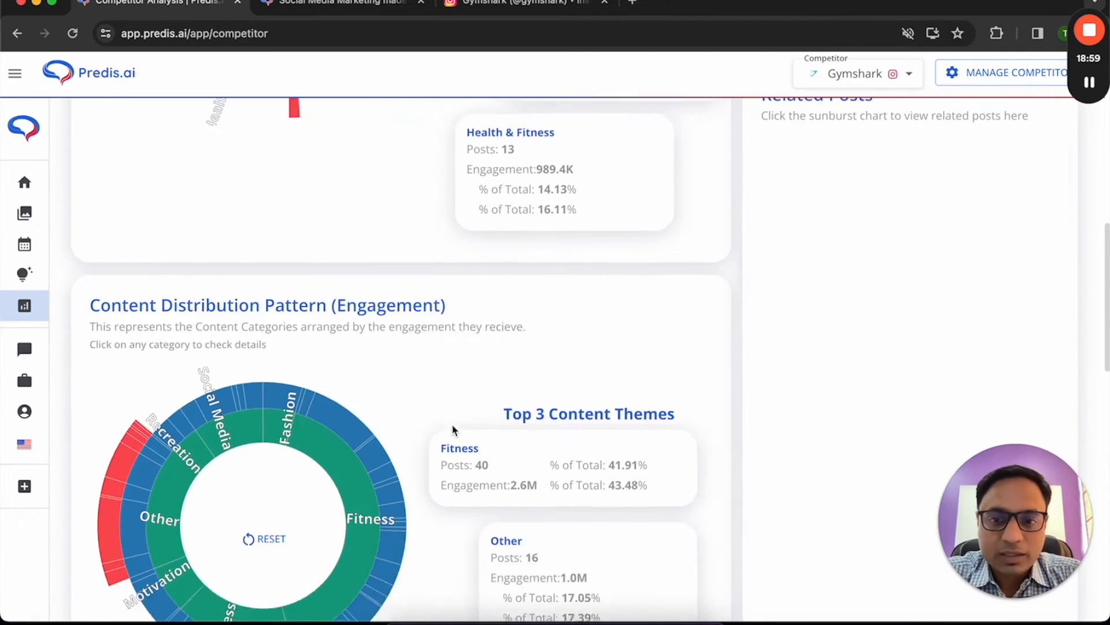
scroll(386, 352, "down", 3)
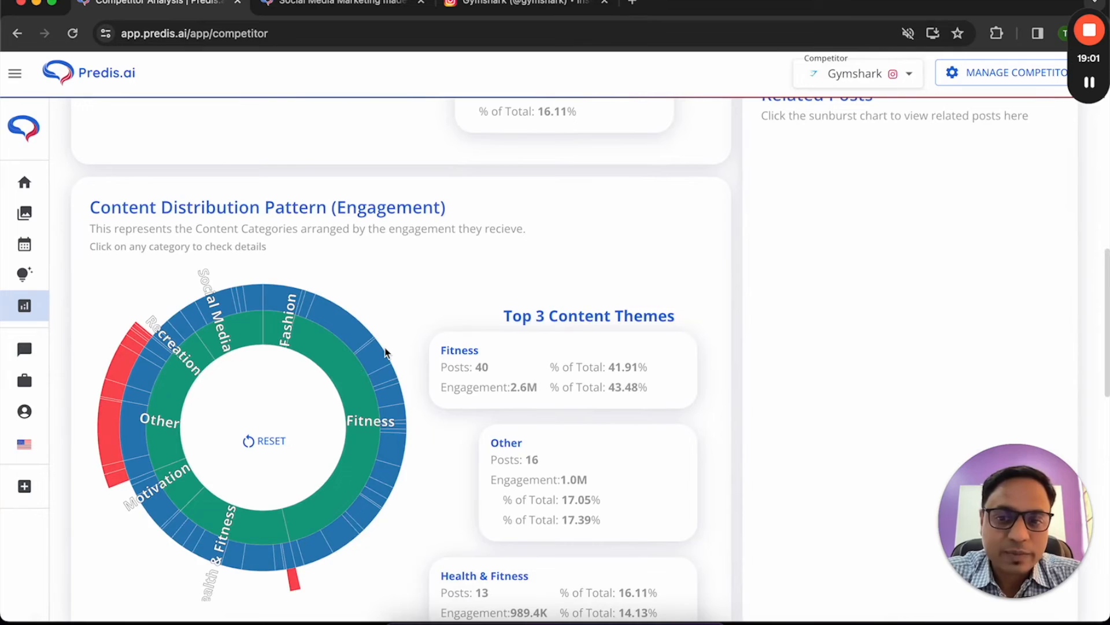
left_click(322, 359)
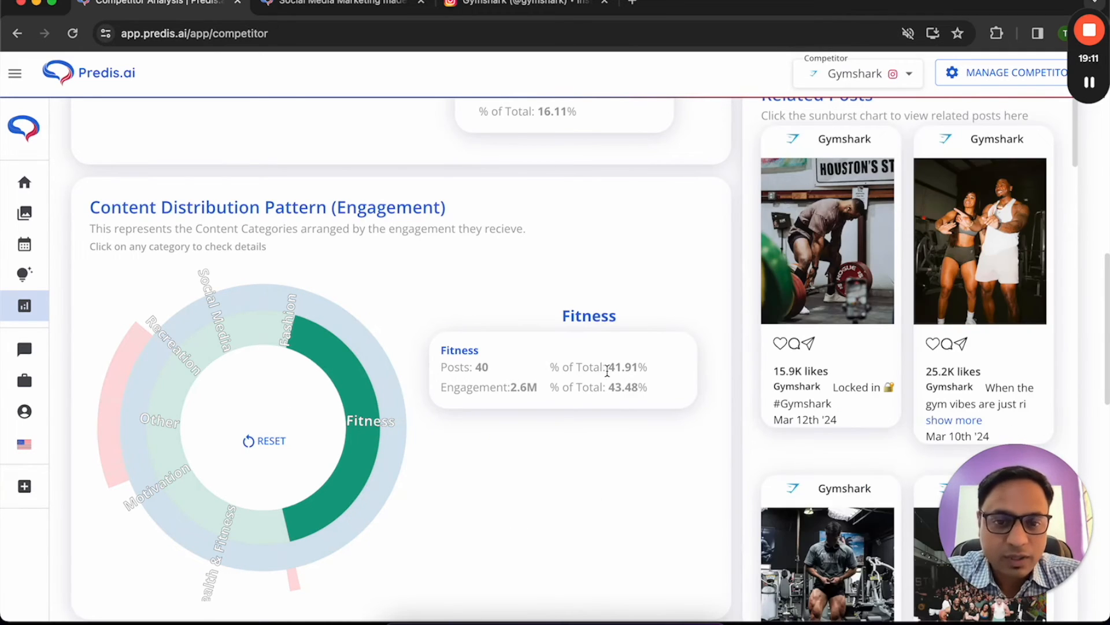
left_click_drag(617, 370, 657, 375)
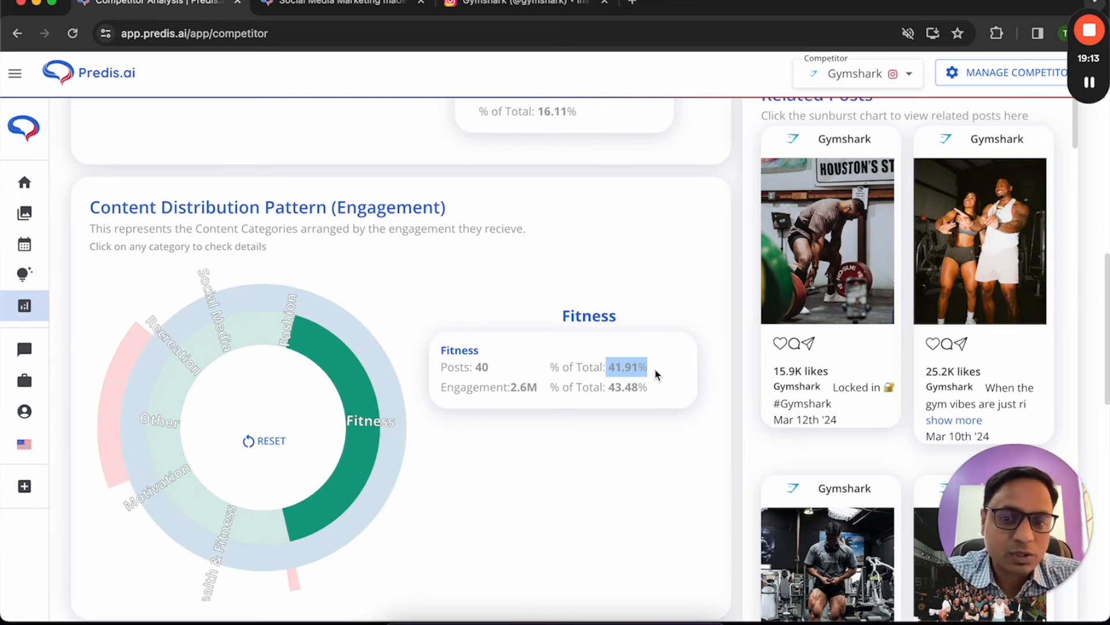
left_click_drag(610, 388, 651, 397)
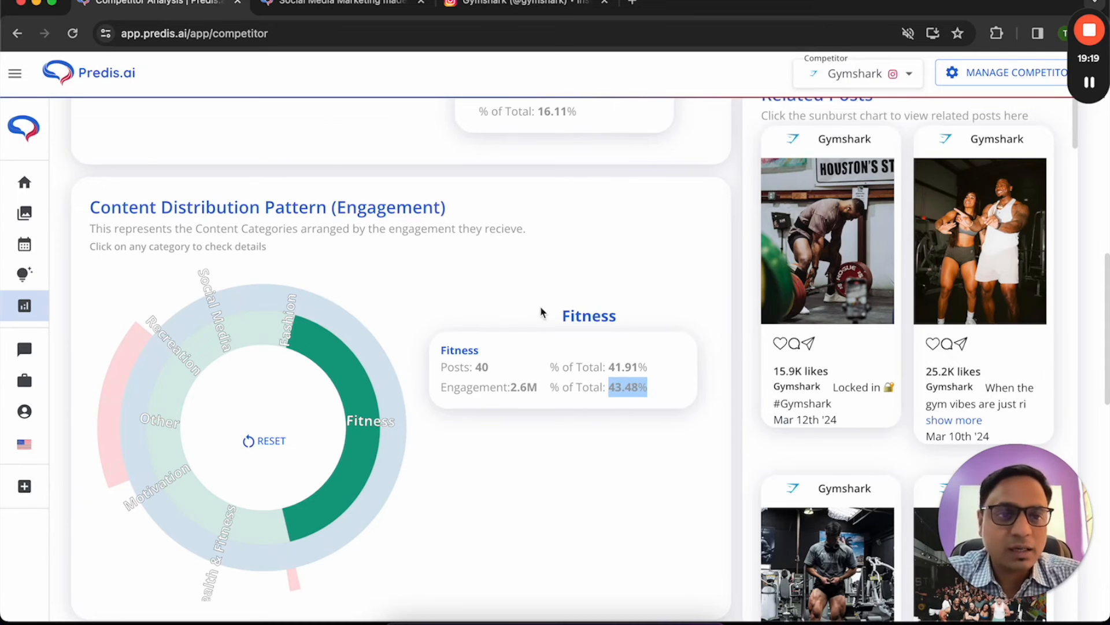
left_click(499, 282)
left_click(266, 449)
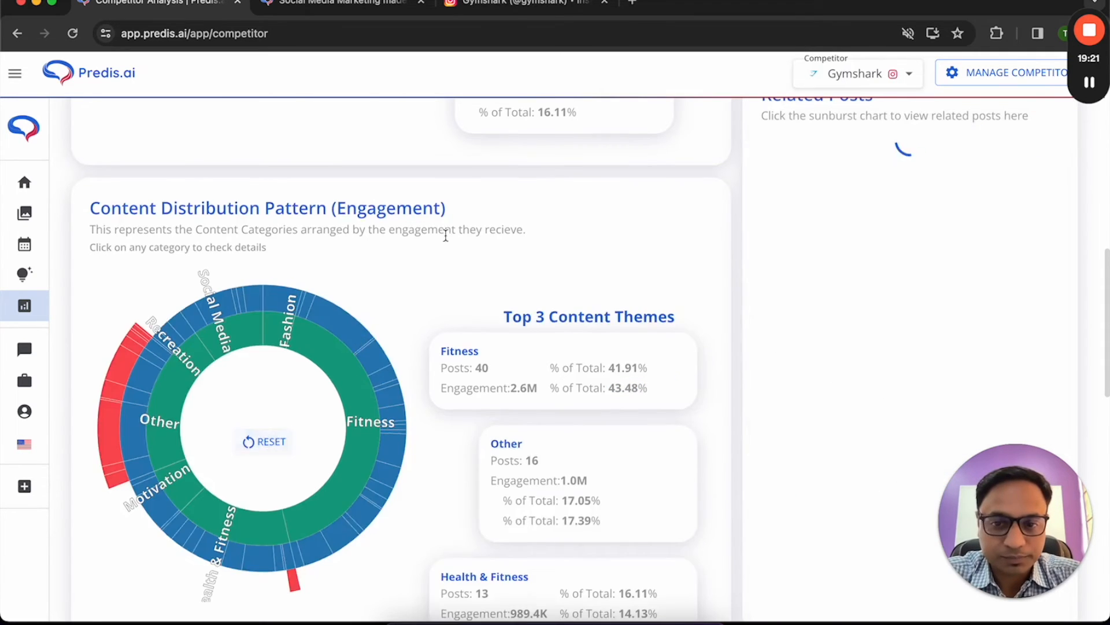
- Open Gymshark's Content Themes analysis and look through the theme labels, engagement, share of voice and published posts
scroll(446, 237, "up", 10)
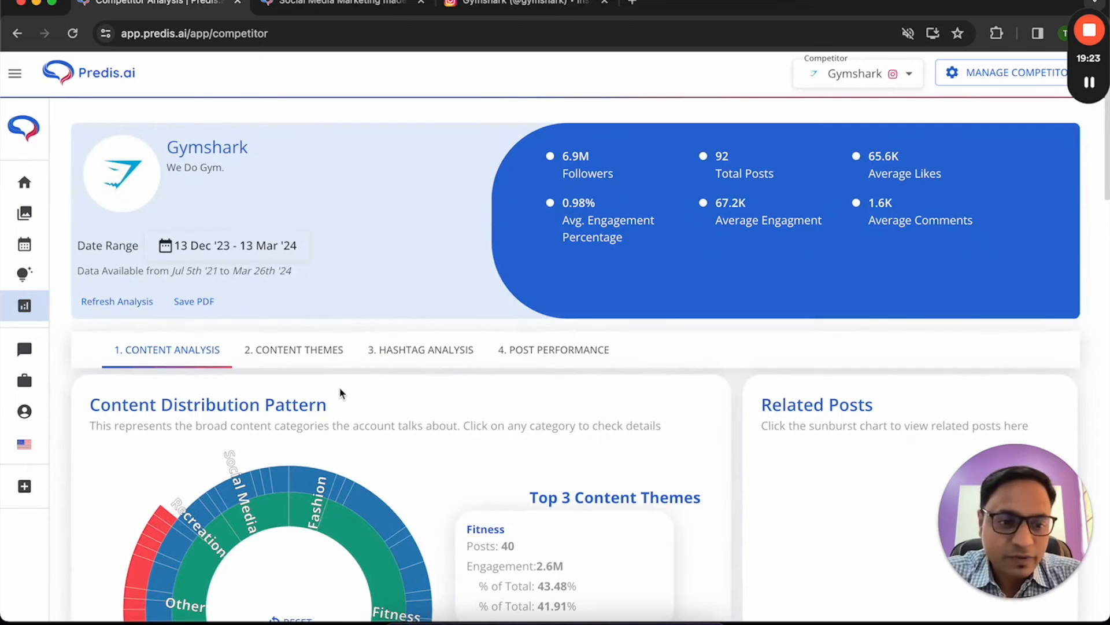
scroll(342, 393, "down", 1)
left_click(289, 339)
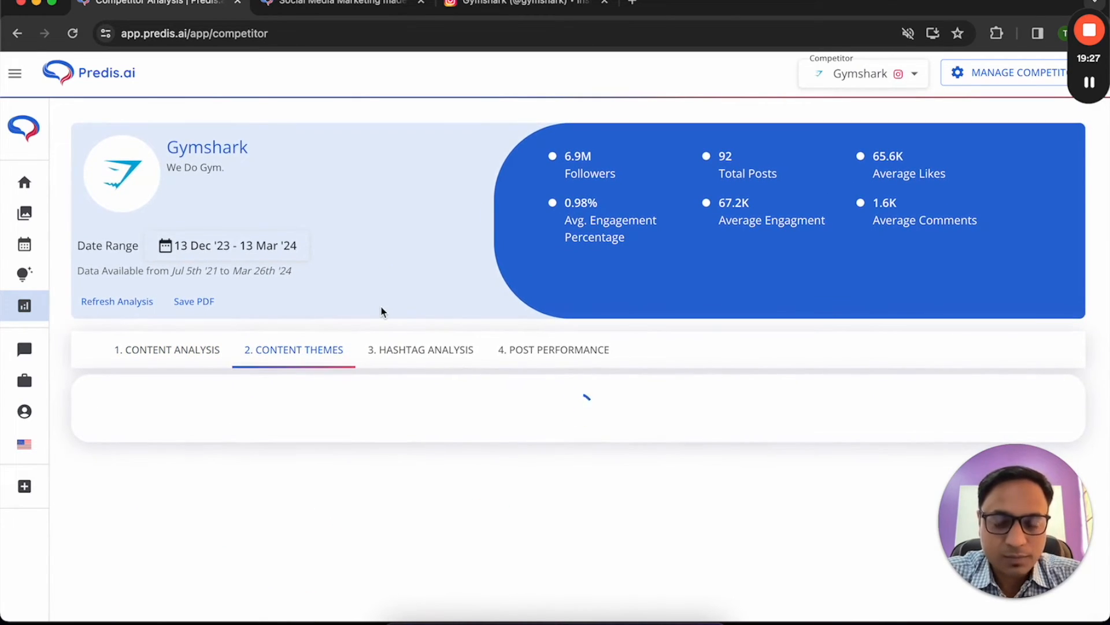
scroll(382, 310, "down", 5)
scroll(384, 310, "down", 2)
scroll(384, 310, "up", 2)
scroll(419, 240, "down", 2)
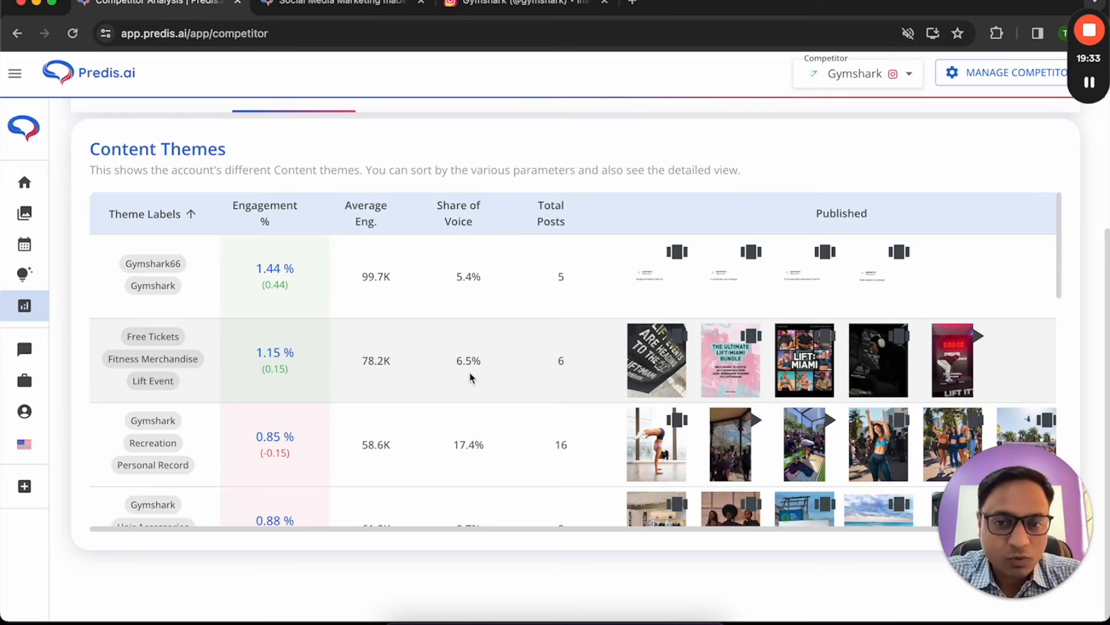
scroll(469, 377, "down", 2)
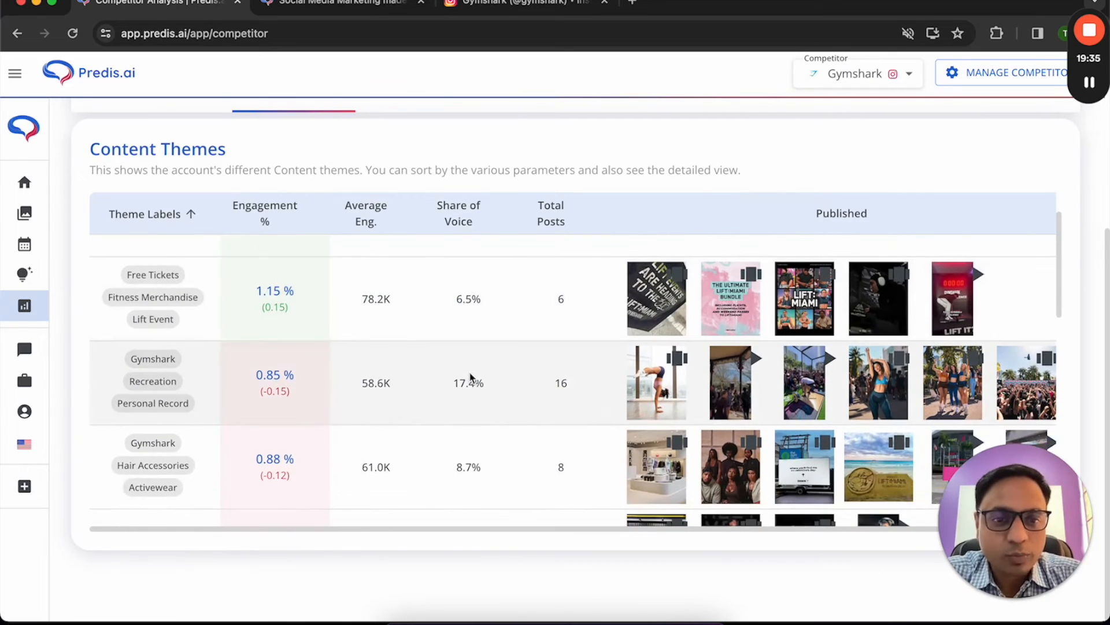
scroll(470, 377, "down", 2)
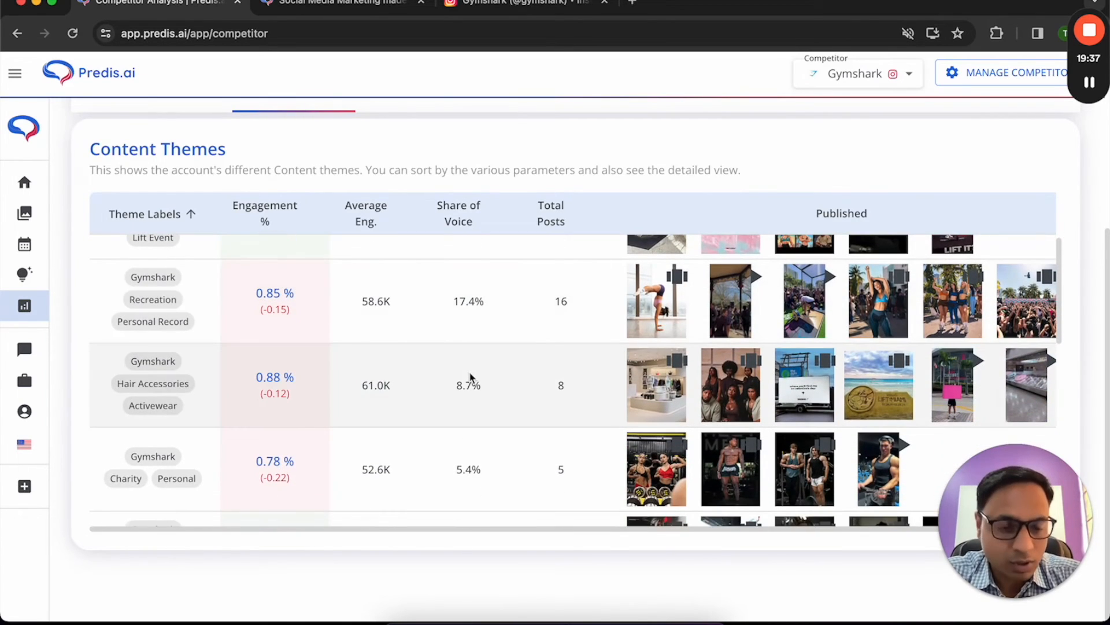
scroll(470, 377, "down", 1)
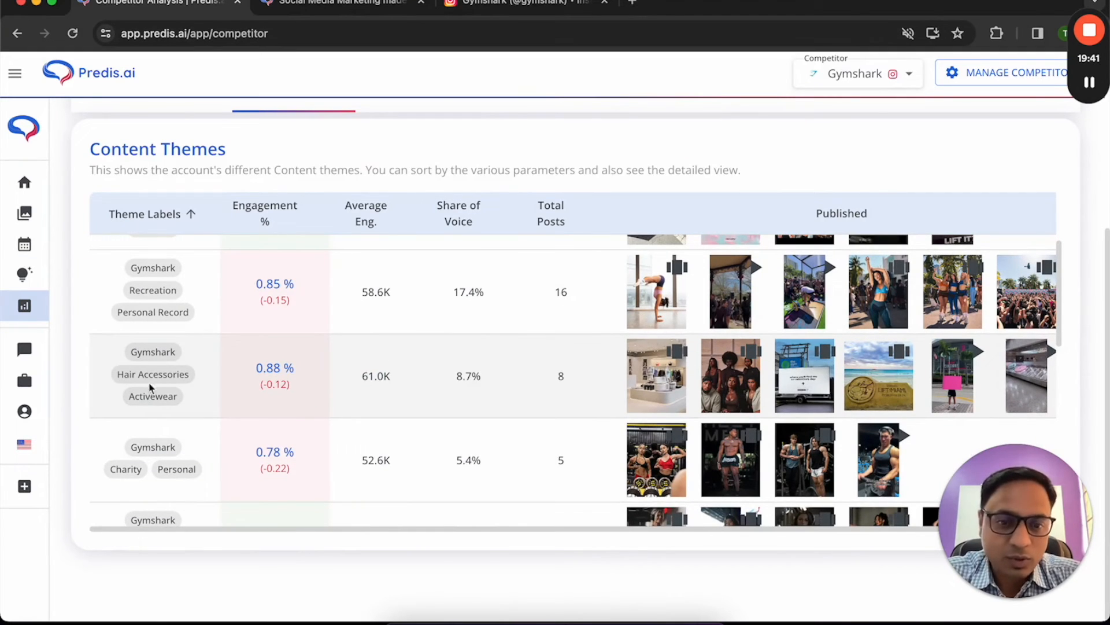
scroll(384, 365, "down", 3)
- Sort the Content Themes table by engagement percentage in descending order
scroll(385, 366, "up", 6)
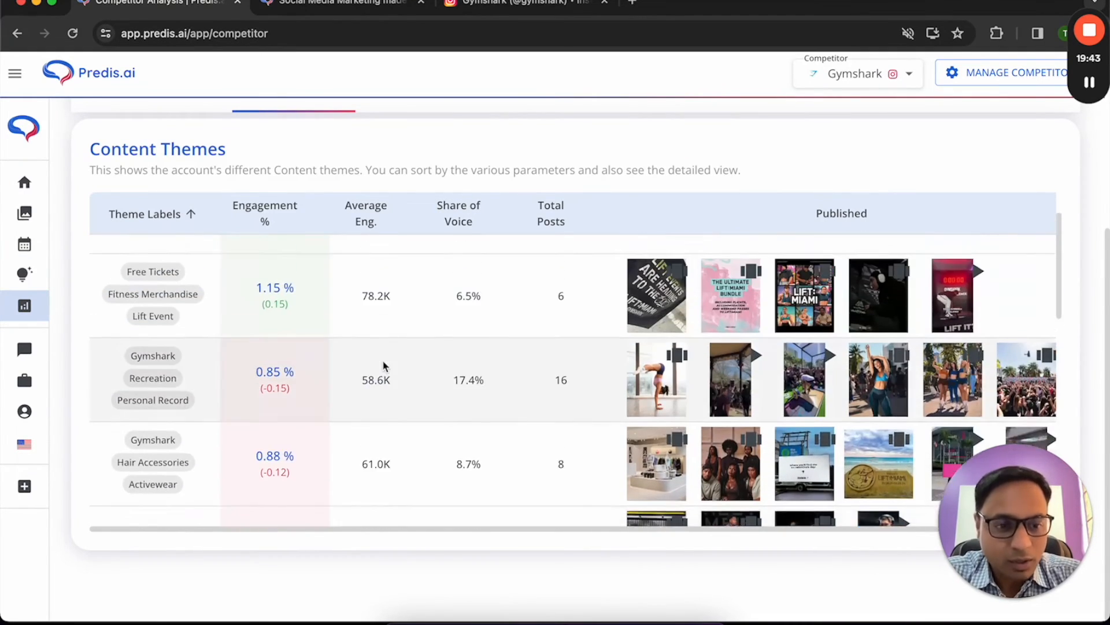
left_click(304, 214)
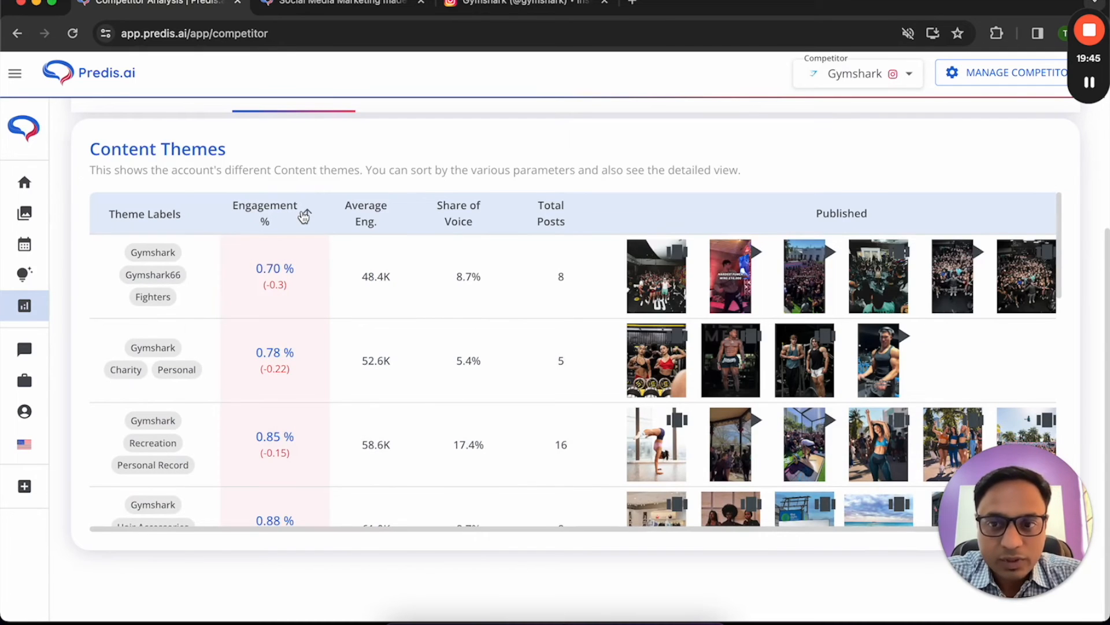
left_click(304, 214)
scroll(318, 373, "up", 5)
scroll(317, 299, "down", 4)
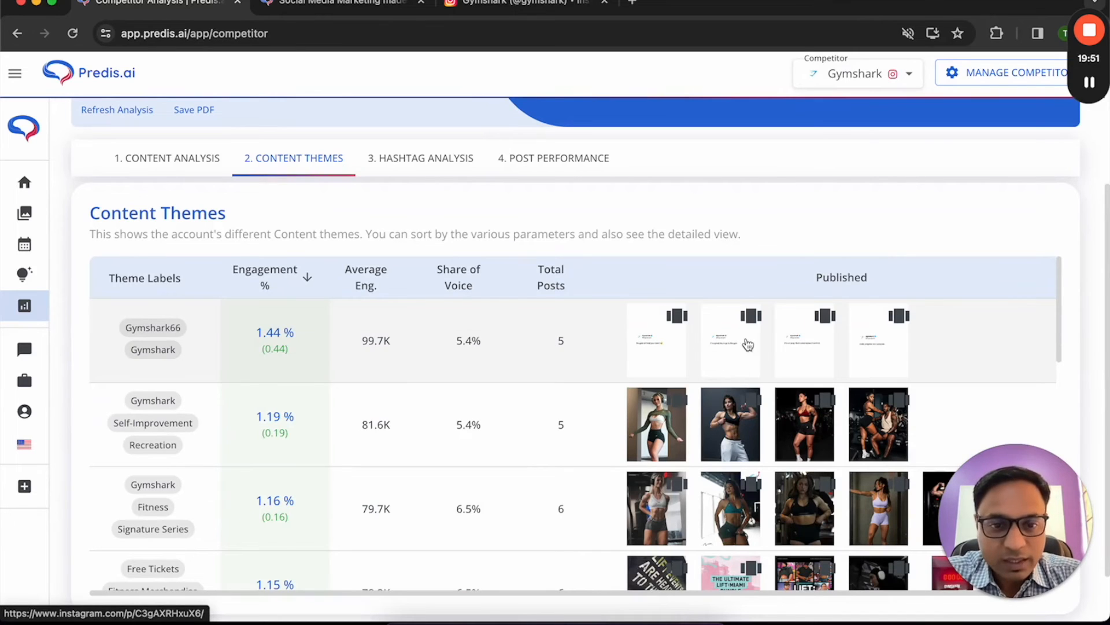
- View the third published post of the highest-engagement theme on Instagram, look through its carousel slides, and return to Predis.ai
left_click(808, 355)
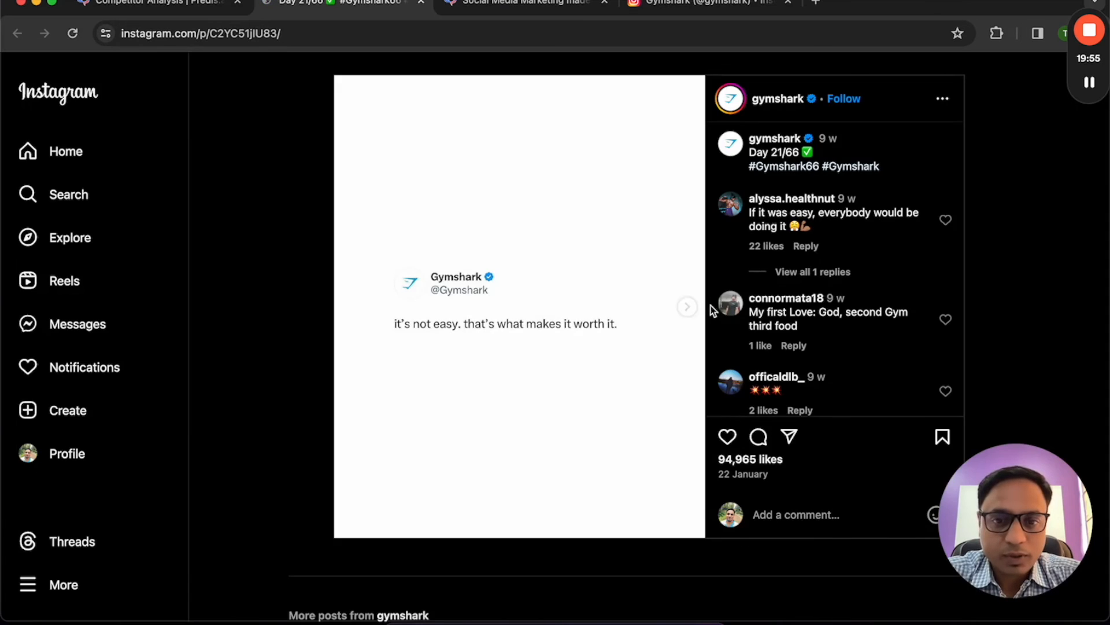
left_click(687, 308)
left_click(687, 307)
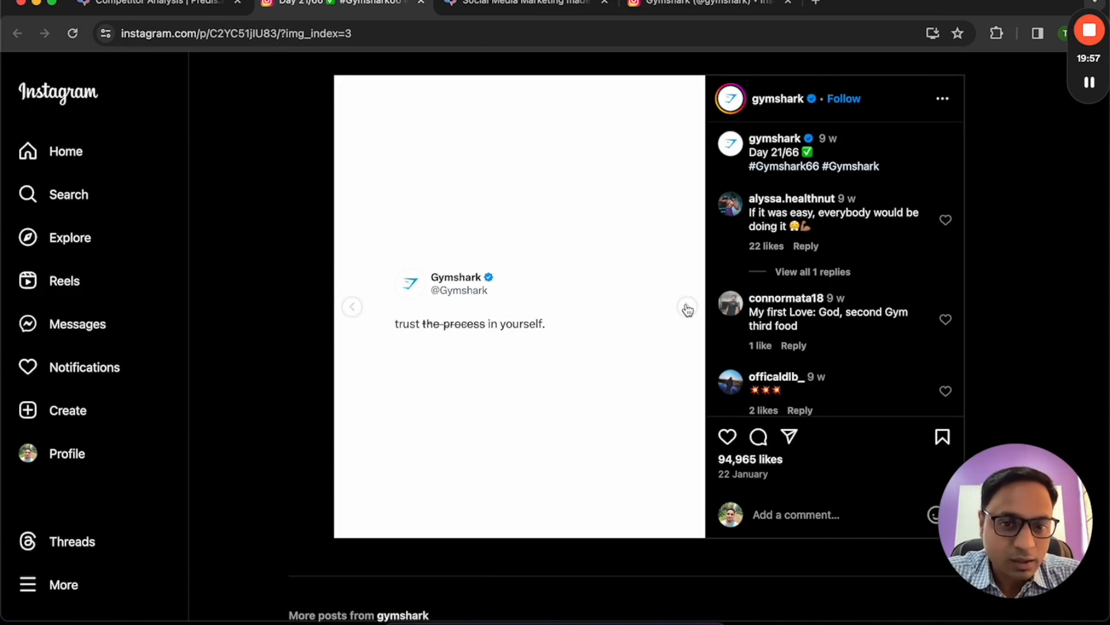
left_click(687, 308)
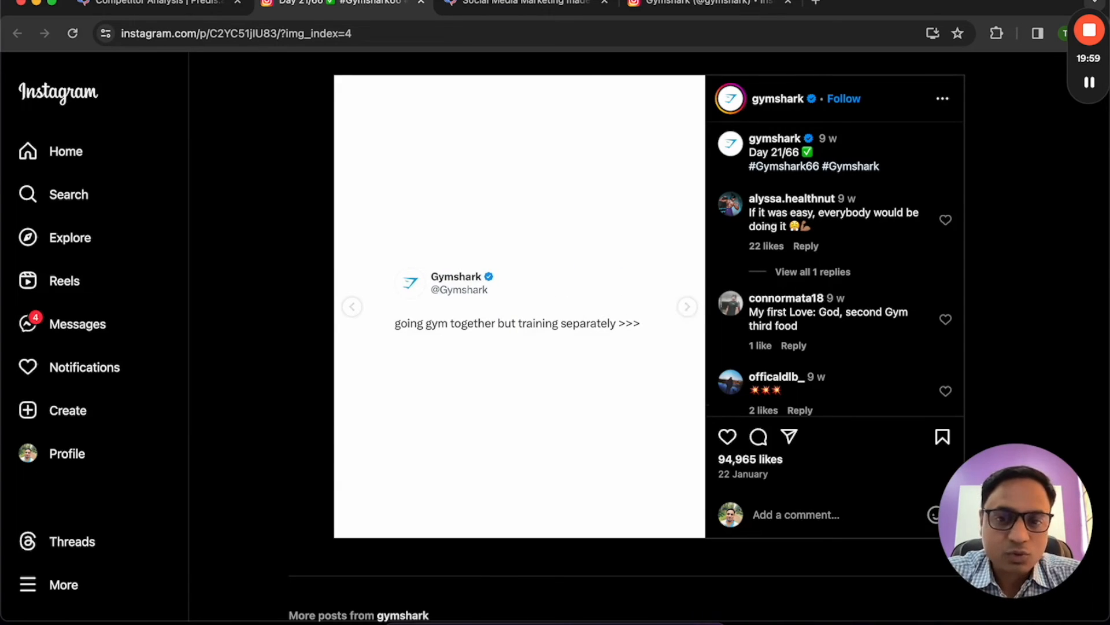
left_click(421, 3)
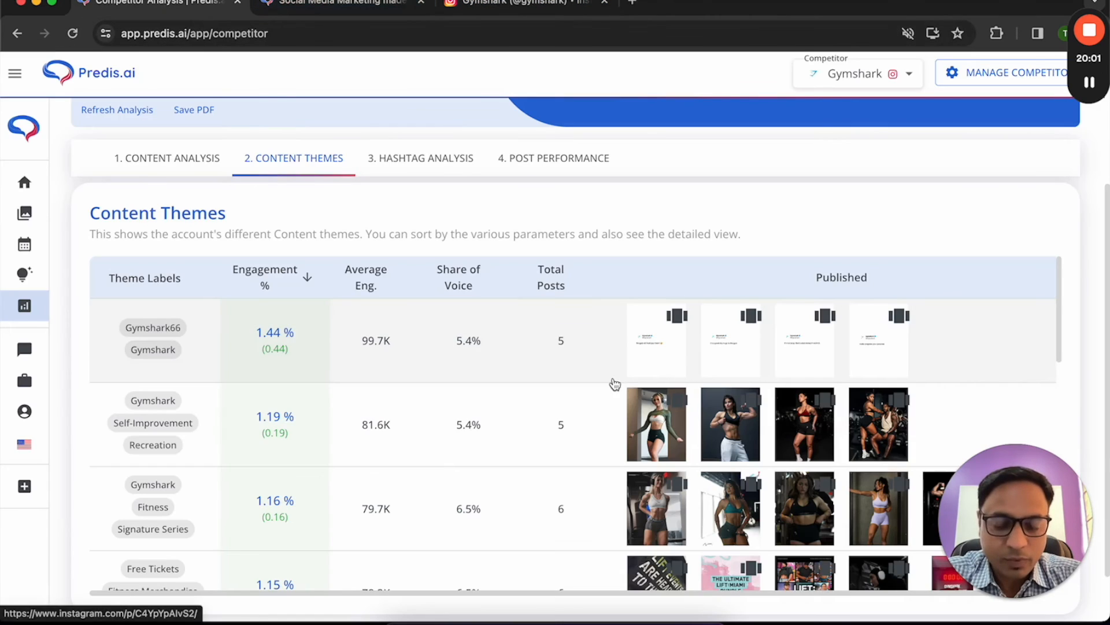
- Compare the highest- and lowest-engagement content themes and their published posts in the sorted table
scroll(459, 411, "down", 5)
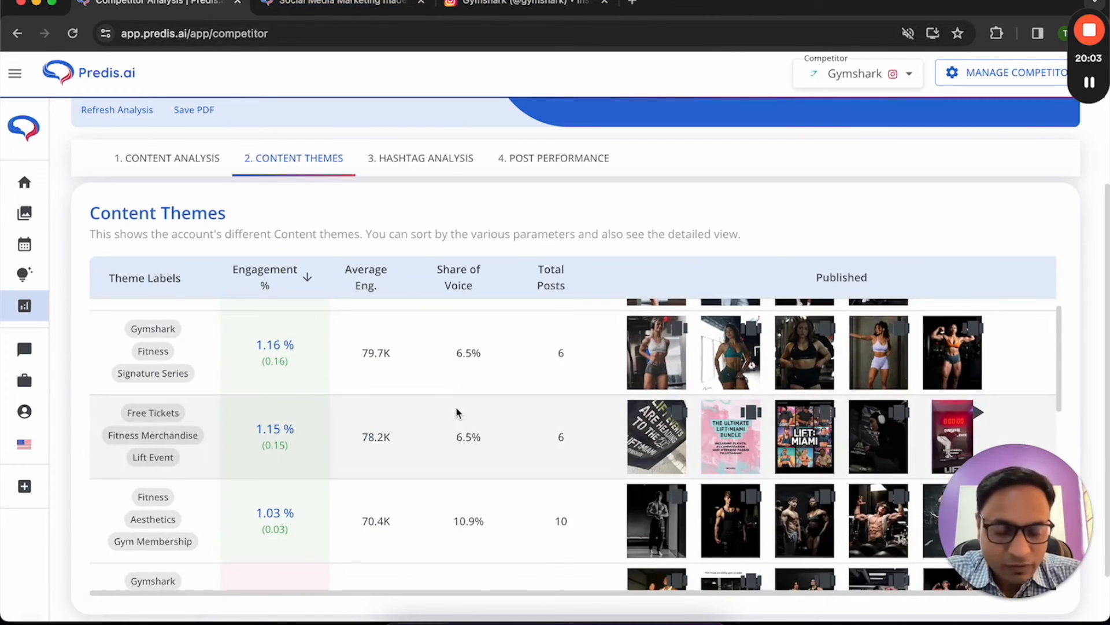
scroll(457, 411, "down", 10)
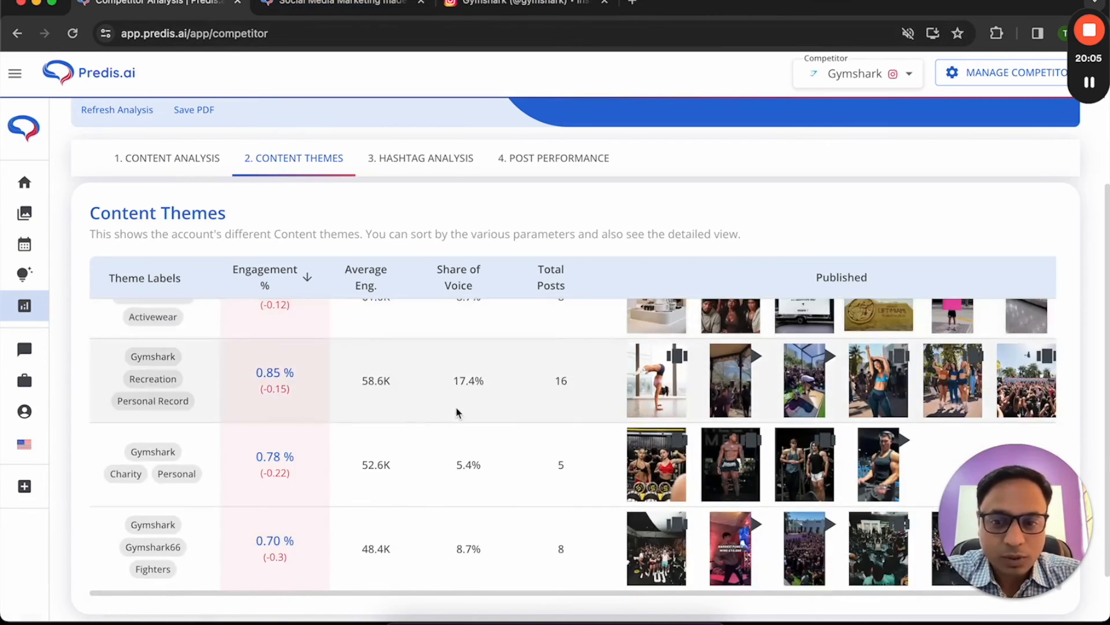
scroll(492, 420, "down", 2)
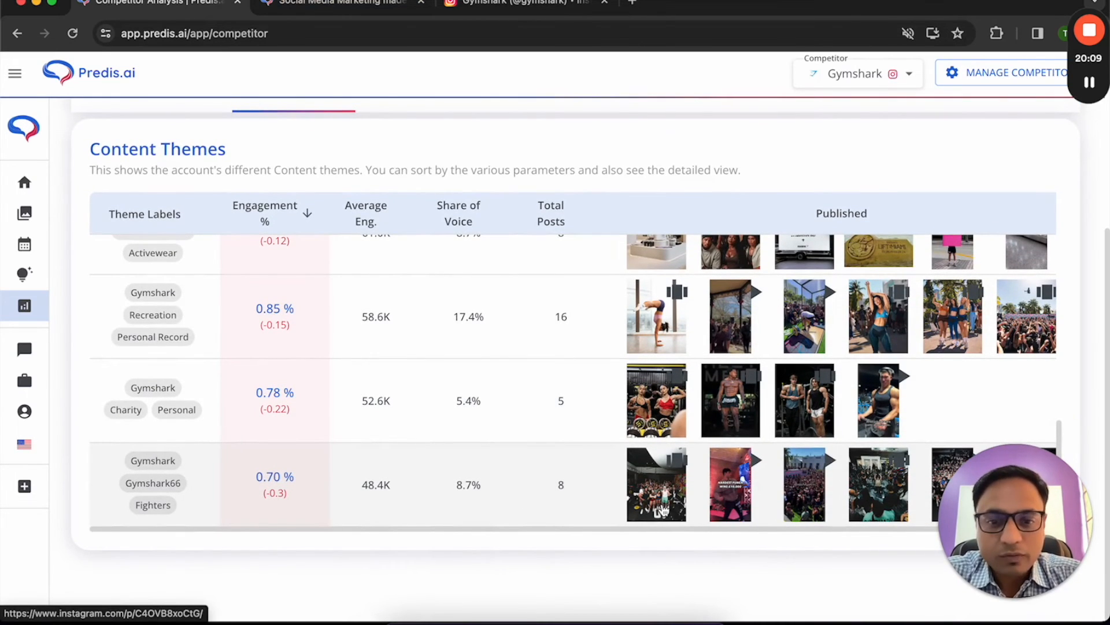
scroll(478, 372, "up", 10)
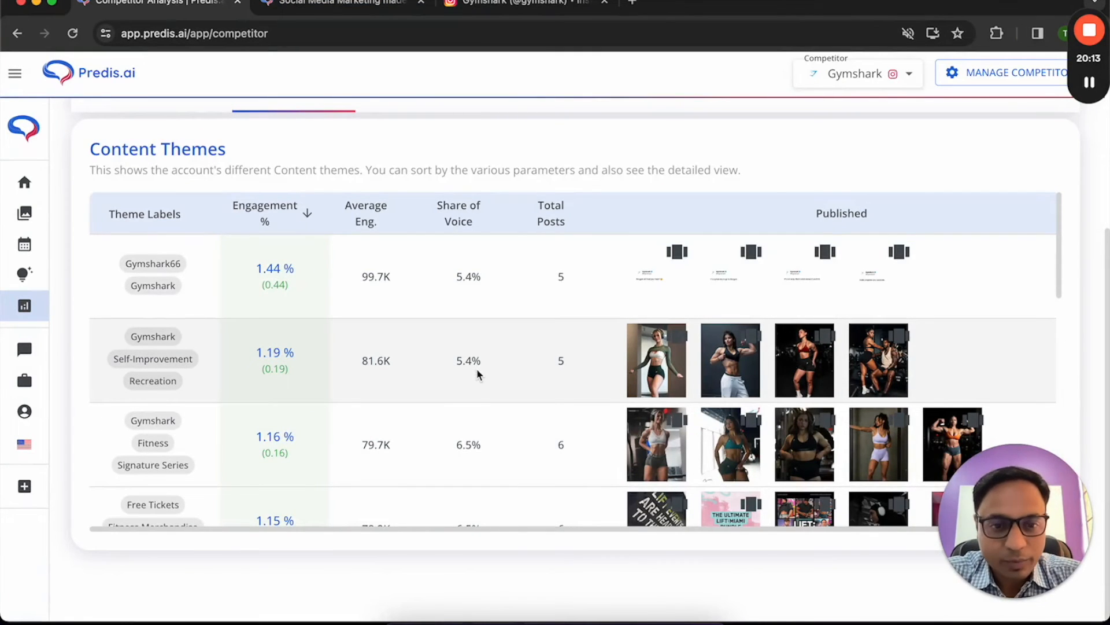
scroll(478, 374, "down", 1)
scroll(477, 374, "down", 1)
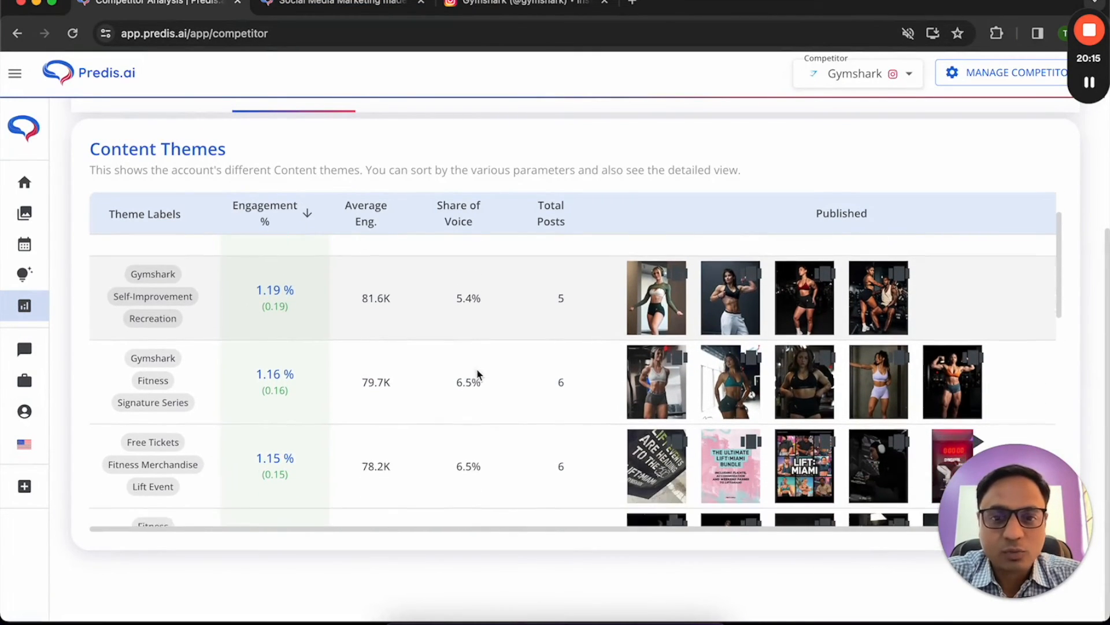
scroll(477, 370, "down", 10)
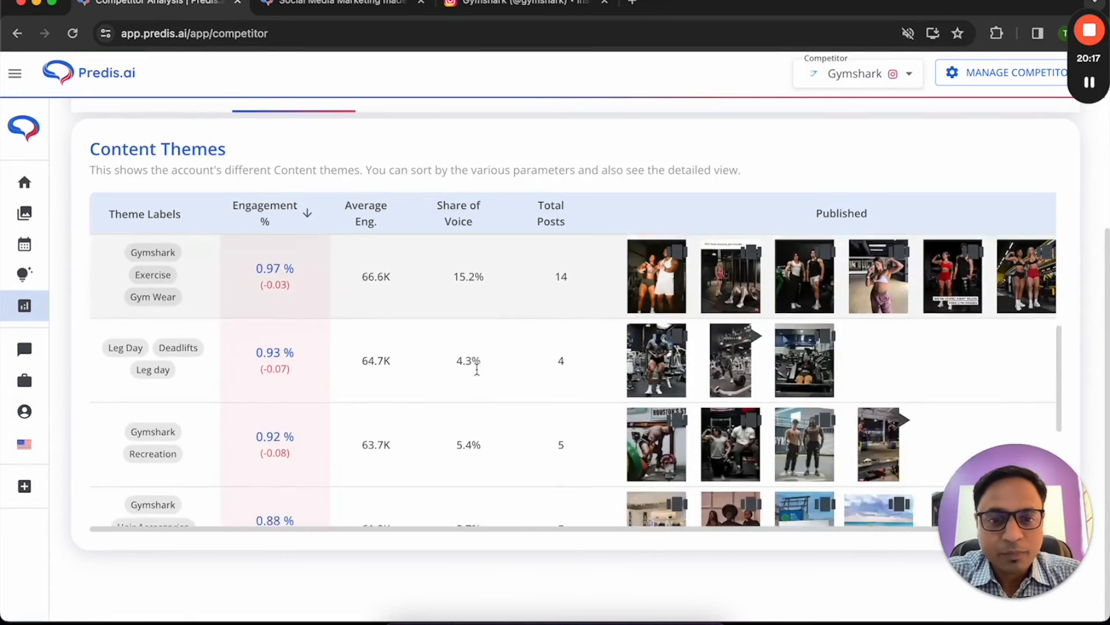
- Open Gymshark's Hashtag Analysis and examine its hashtag sets, top 5 hashtags and hashtag details
scroll(478, 373, "up", 15)
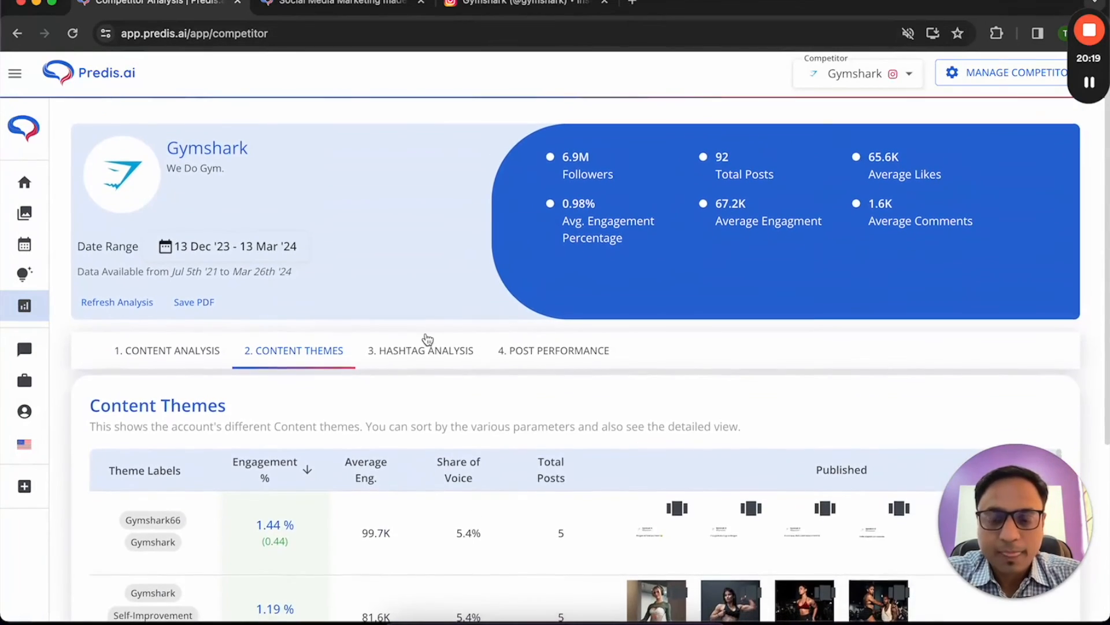
left_click(426, 339)
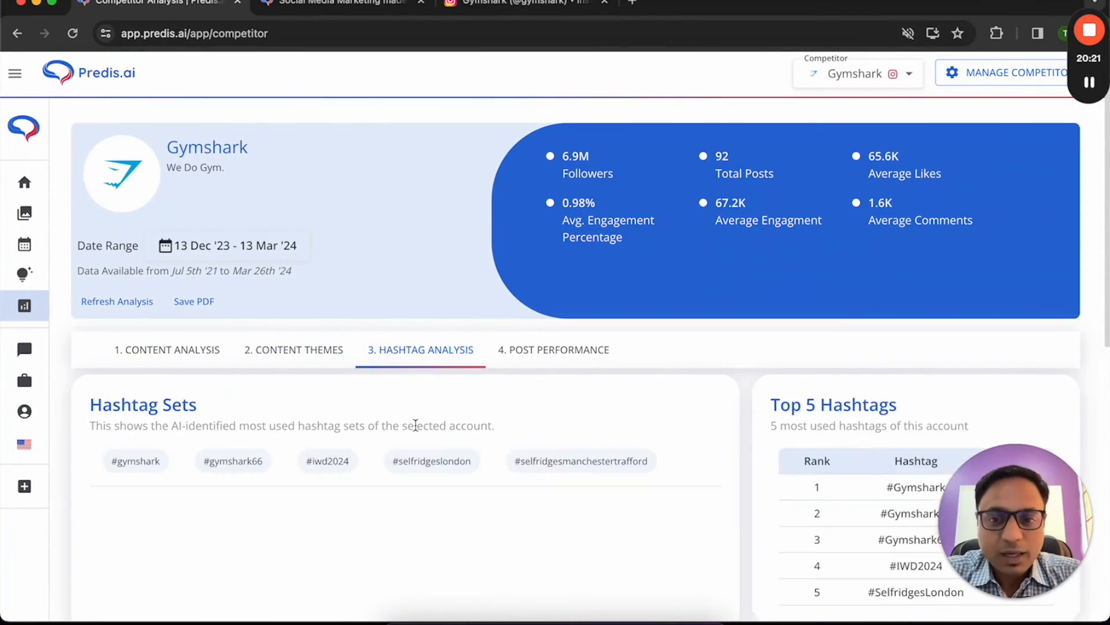
scroll(418, 431, "down", 3)
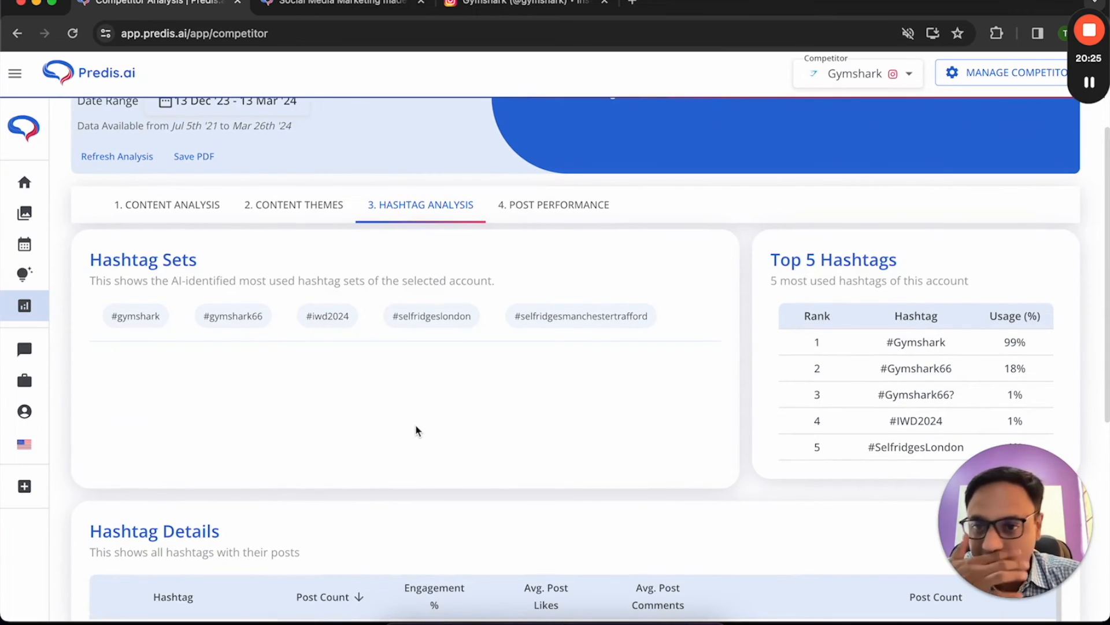
scroll(526, 431, "down", 3)
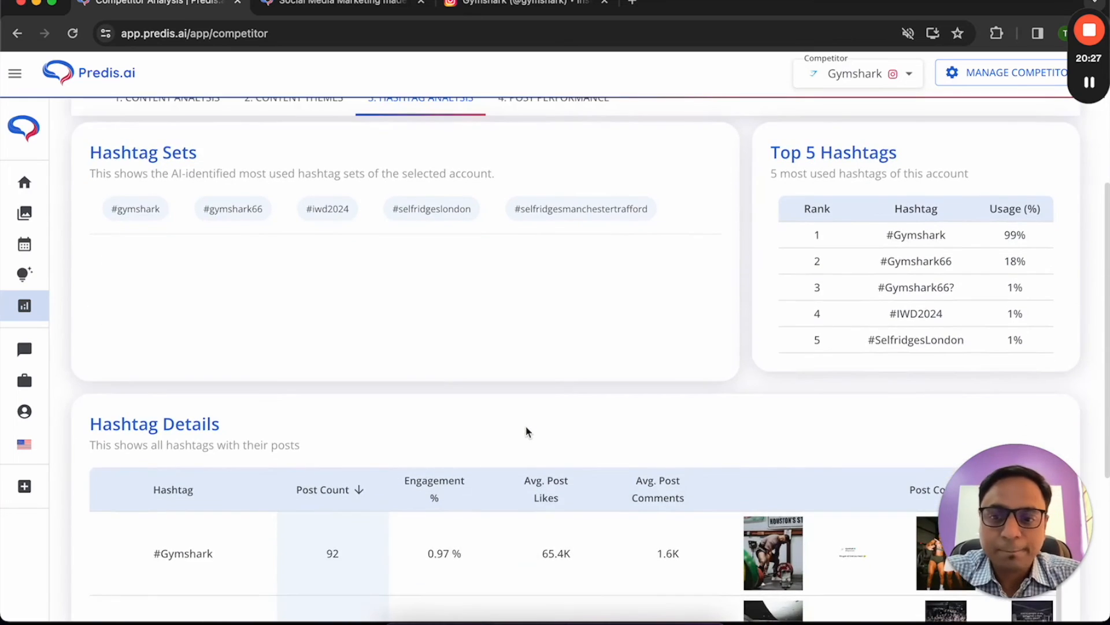
scroll(526, 431, "down", 2)
scroll(528, 426, "up", 2)
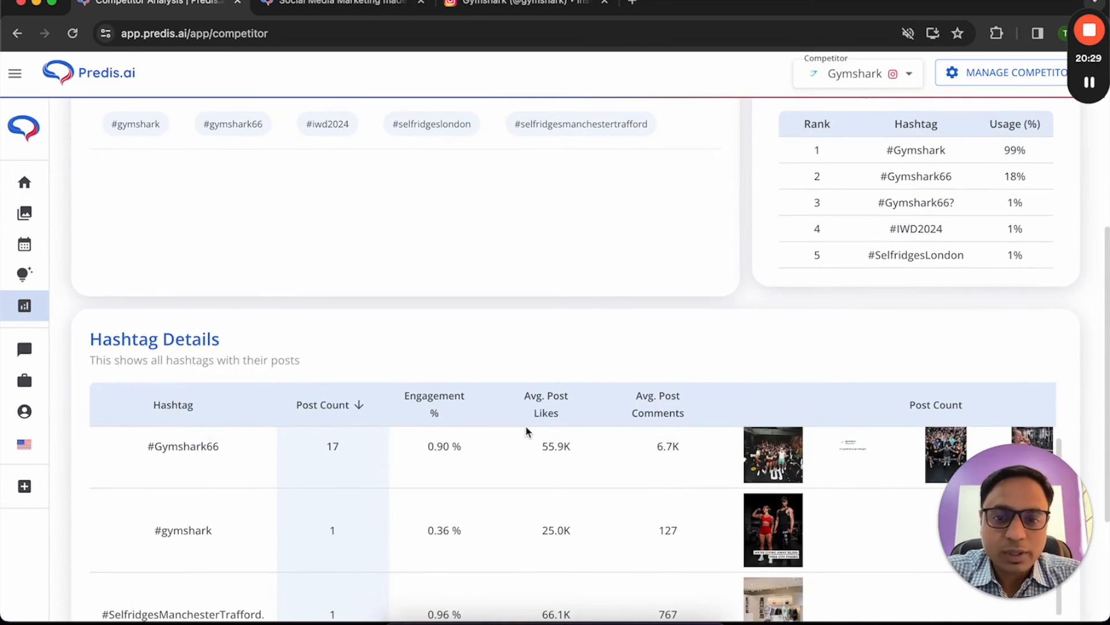
- Open Gymshark's Post Performance analysis and examine its distribution and engagement charts, posting activity, best performing posts and list of all posts
scroll(553, 320, "up", 3)
left_click(548, 243)
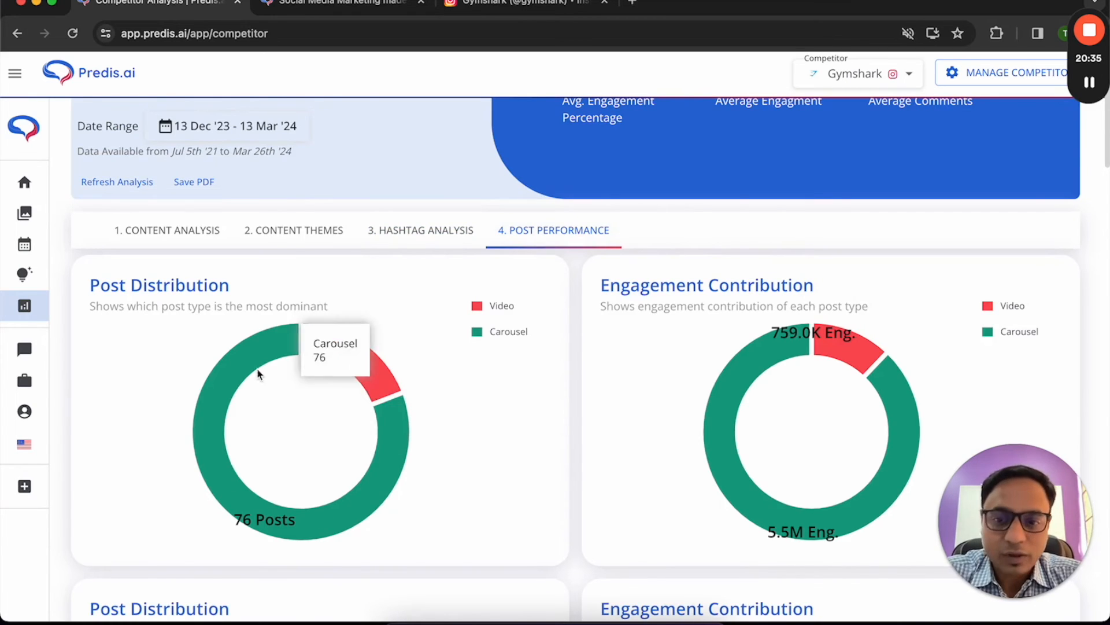
scroll(642, 340, "down", 3)
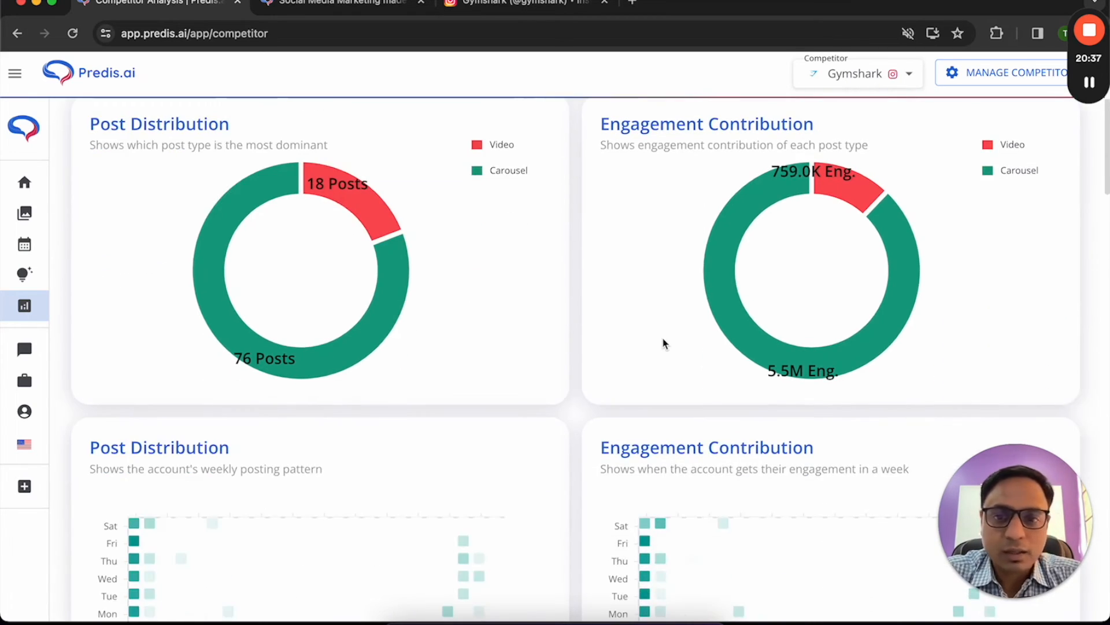
scroll(612, 278, "down", 10)
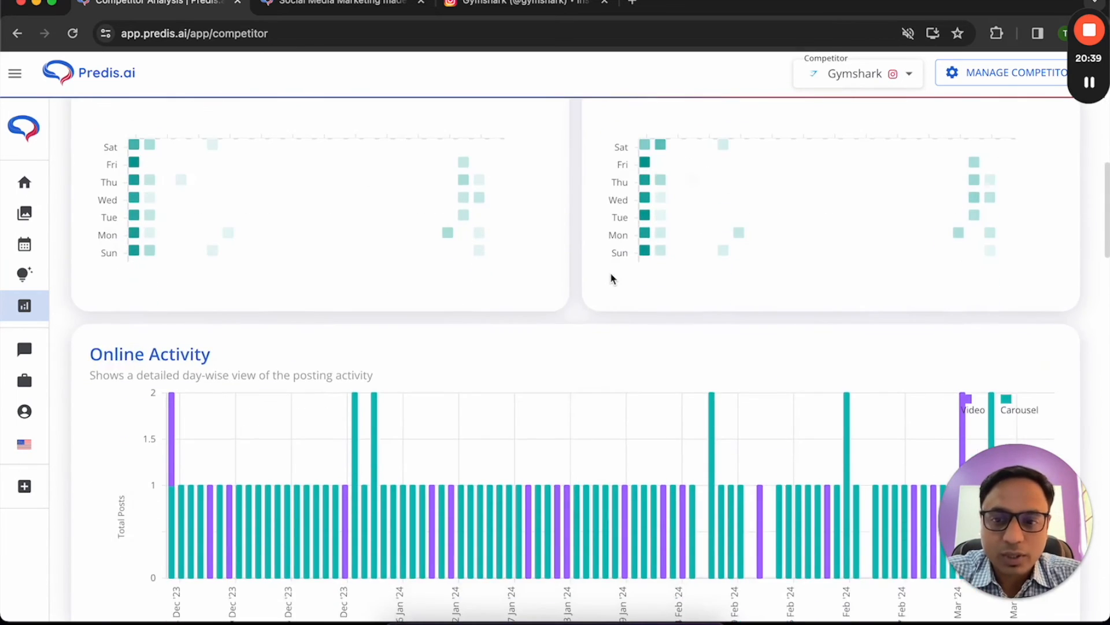
scroll(612, 278, "down", 6)
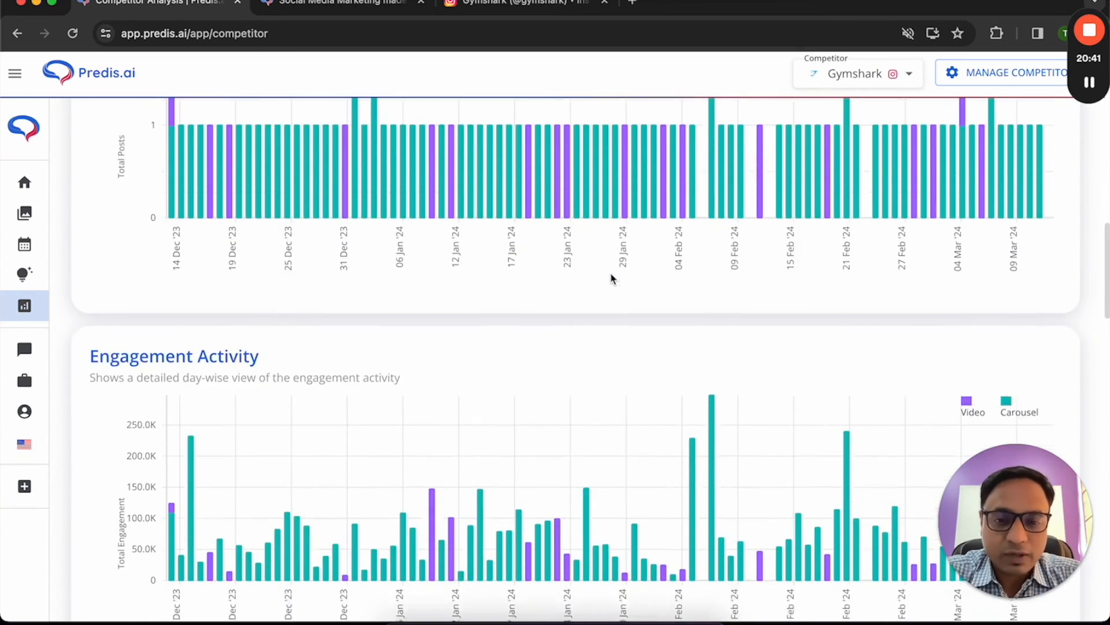
scroll(611, 278, "down", 12)
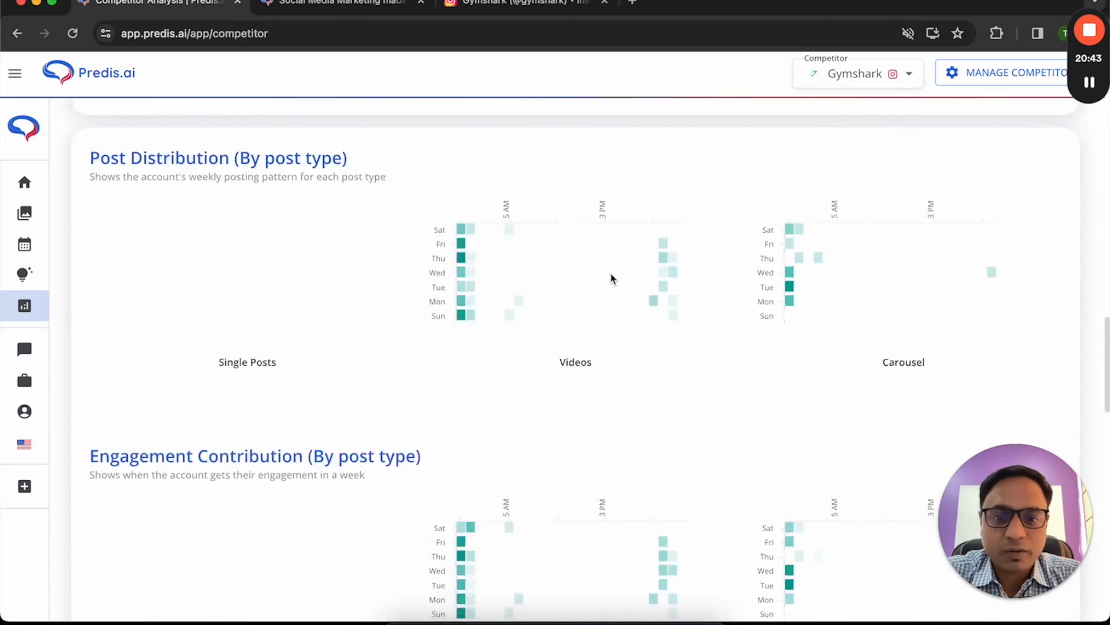
scroll(611, 279, "down", 9)
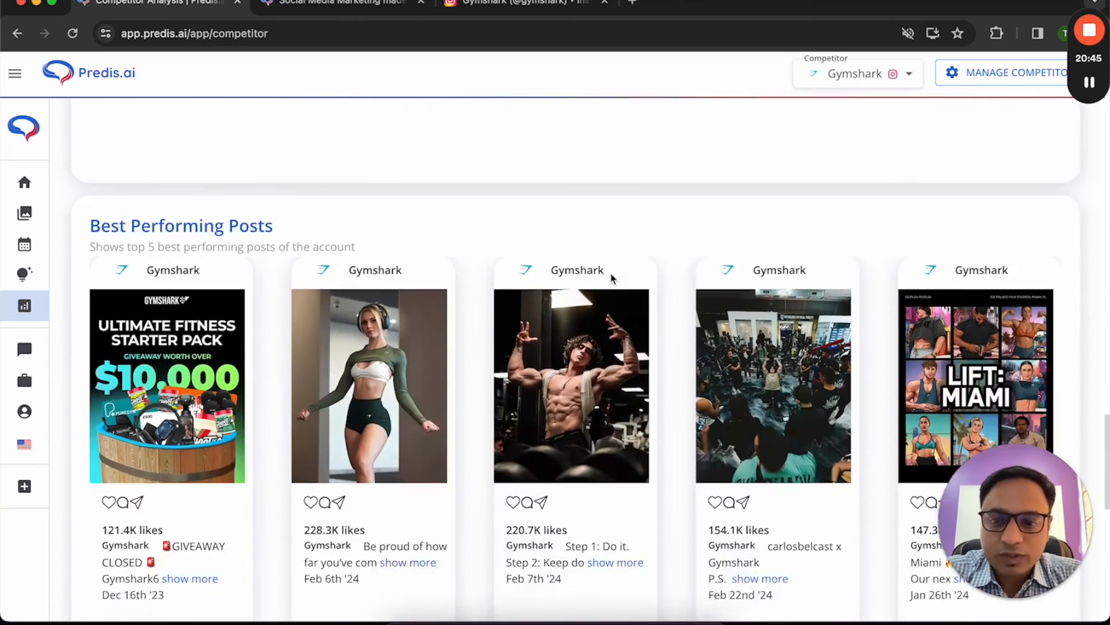
scroll(612, 279, "down", 8)
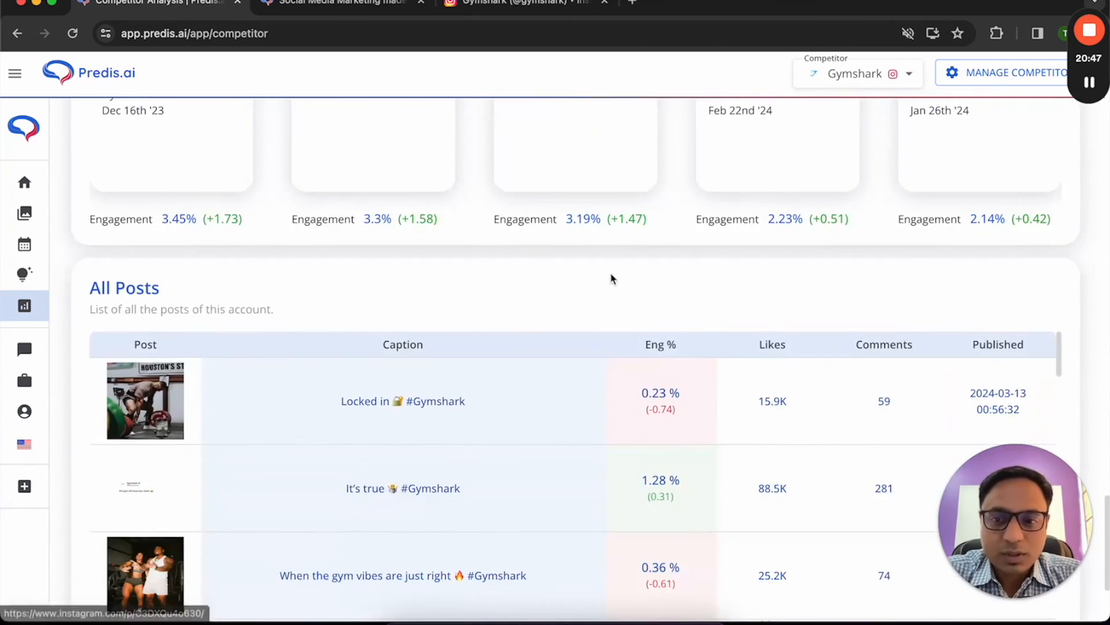
- Open the PDF print preview of Gymshark's competitor analysis, look through its content analysis section, and go back
scroll(611, 279, "up", 20)
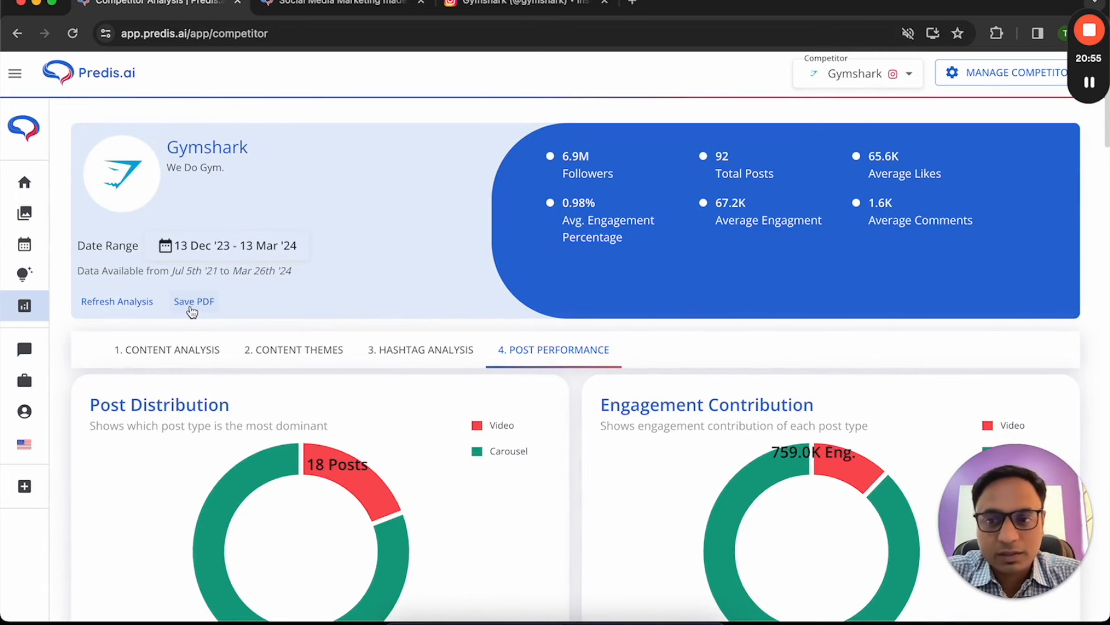
left_click(192, 312)
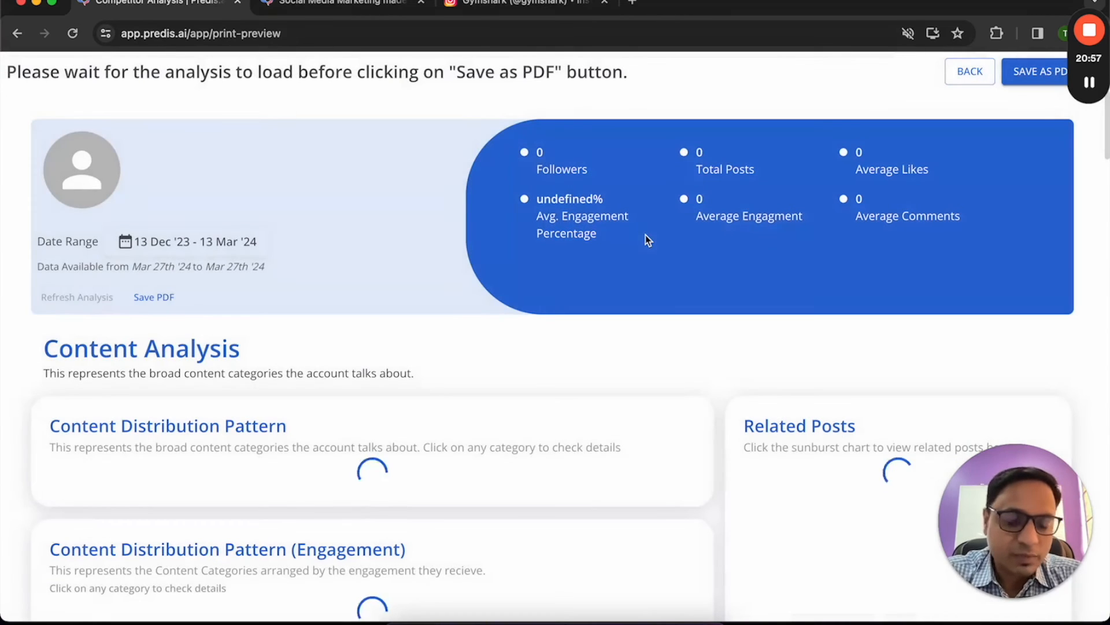
scroll(584, 371, "down", 4)
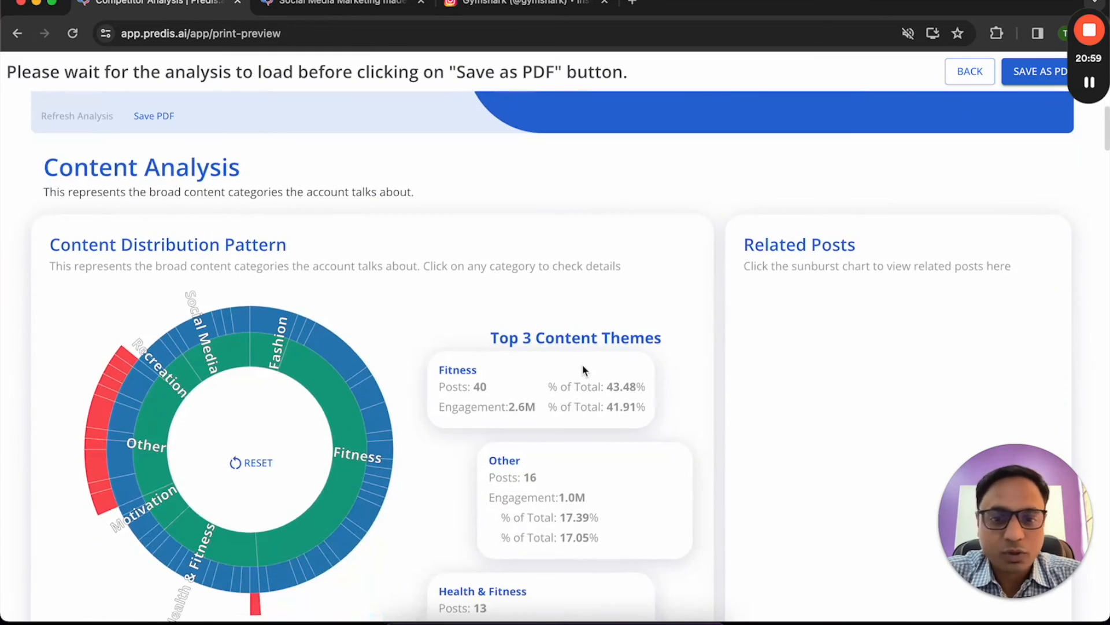
scroll(583, 371, "up", 4)
left_click(966, 71)
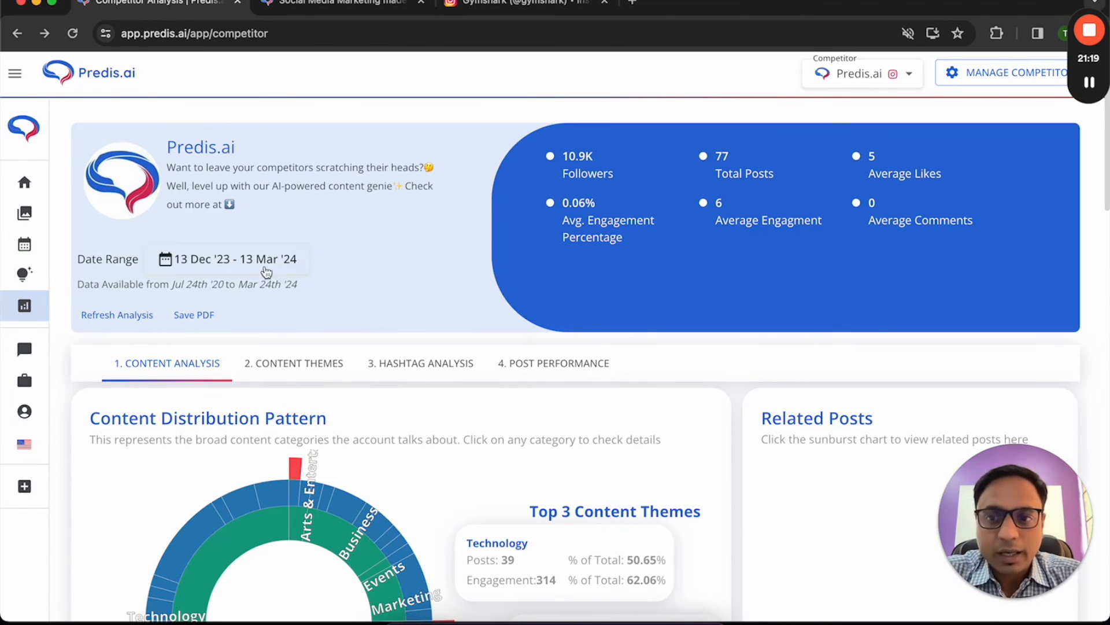
- View the date range calendar of the Predis.ai account's analysis, close it without changes, and look over the analysis summary
left_click(265, 270)
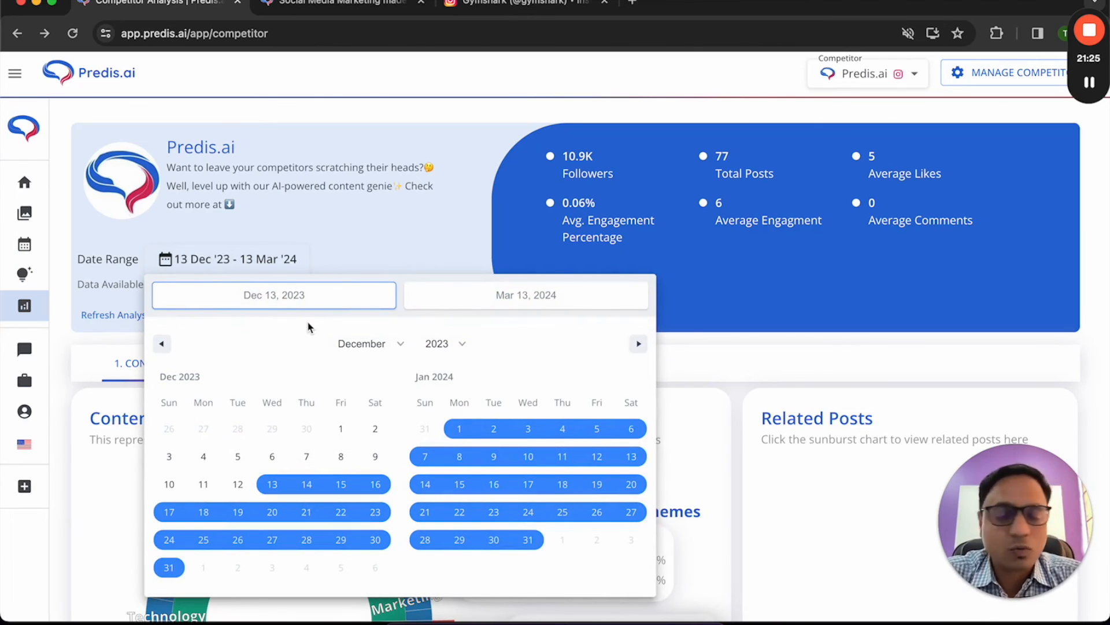
left_click(379, 242)
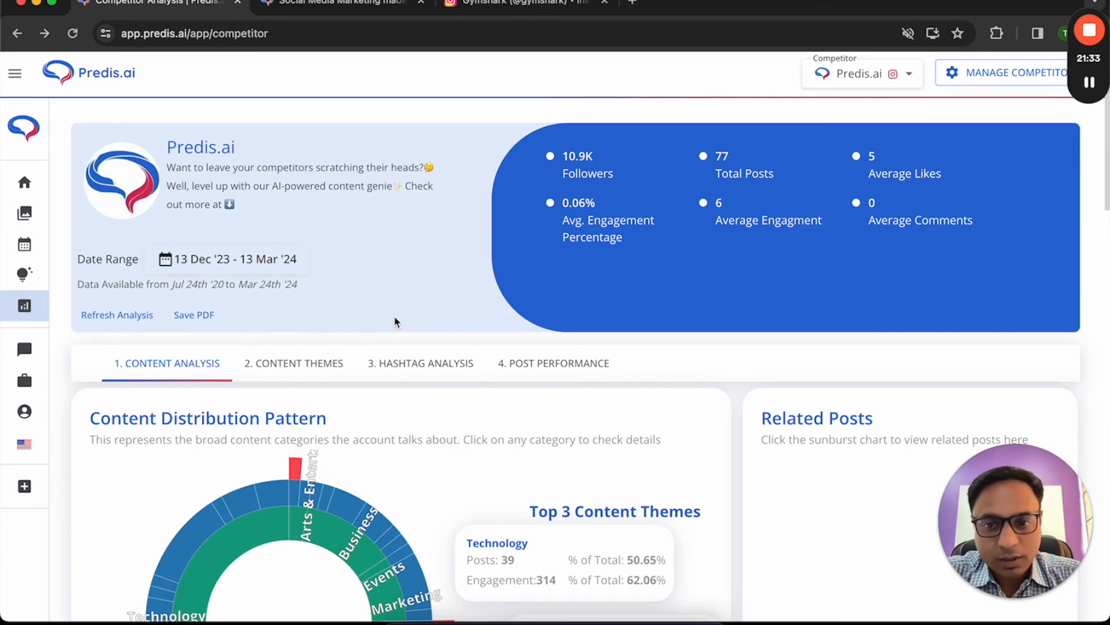
scroll(395, 320, "down", 1)
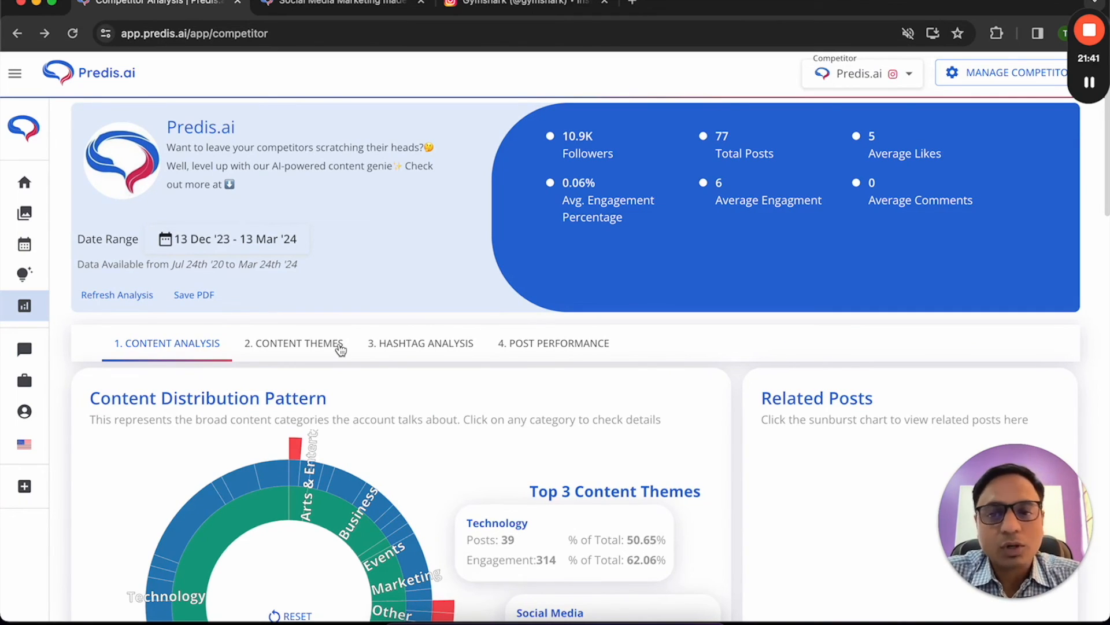
scroll(431, 215, "up", 1)
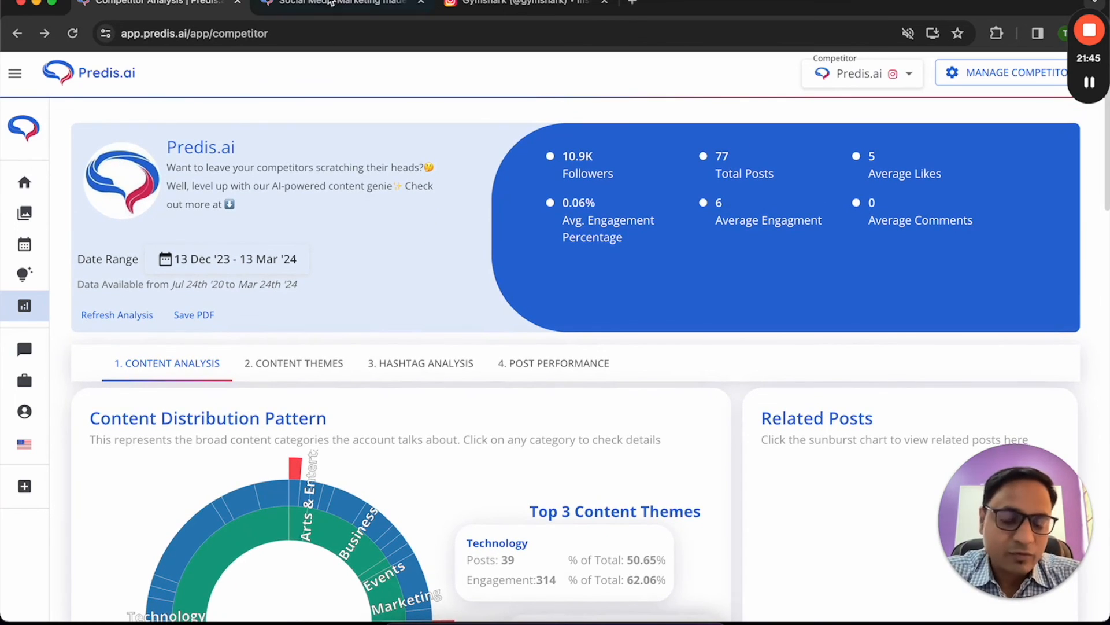
- Open the Predis.ai brand's Brand & Social Accounts settings and review its brand details and connectable social platforms
left_click(14, 71)
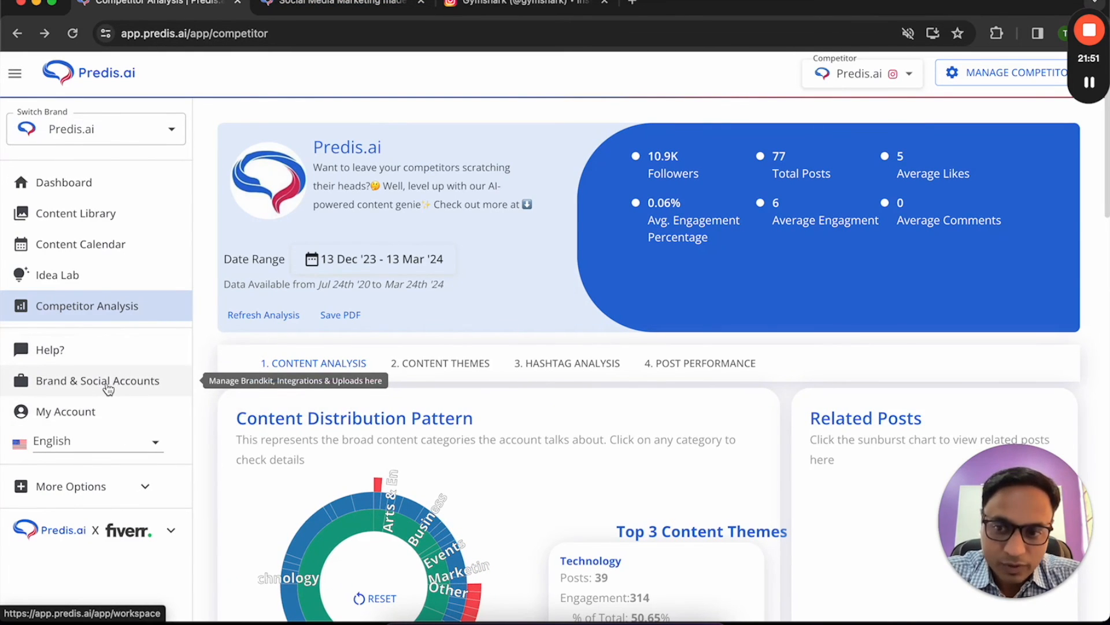
left_click(103, 387)
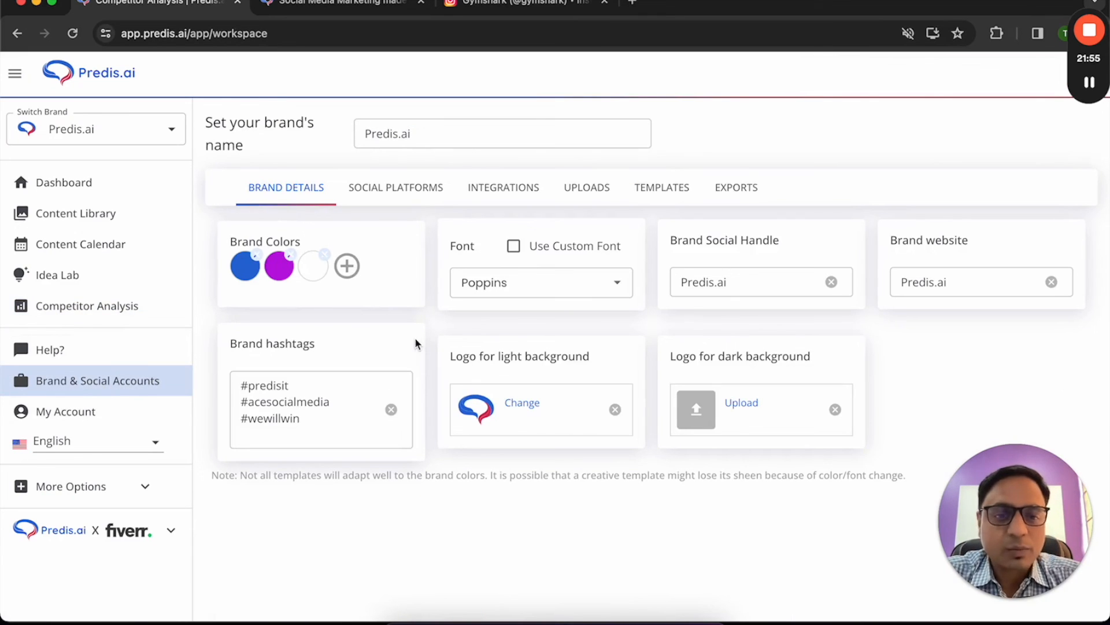
left_click(397, 190)
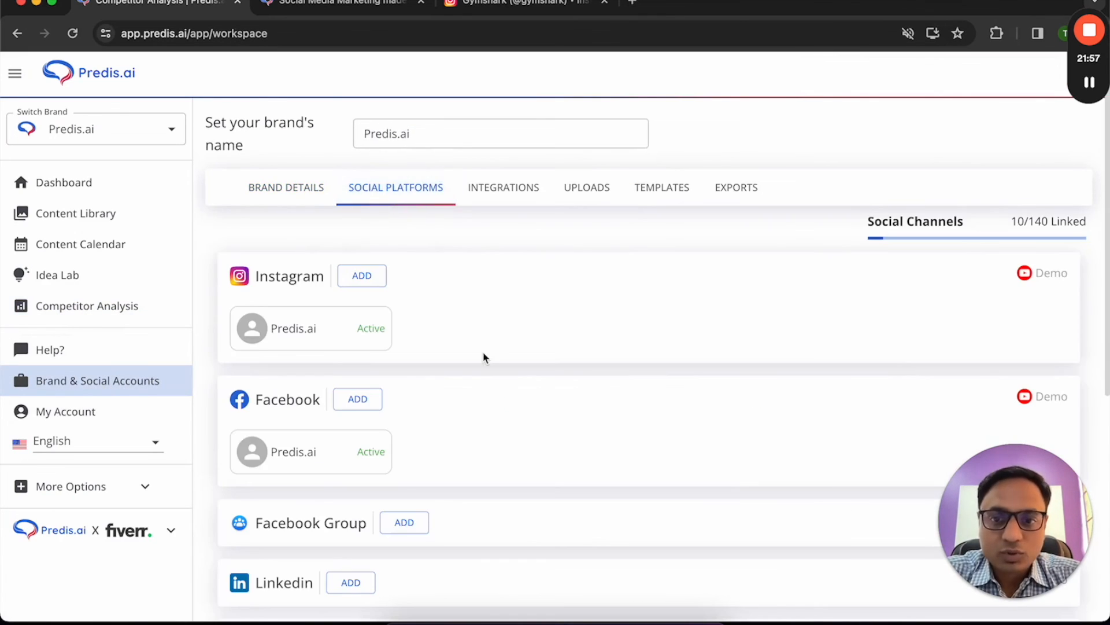
scroll(484, 351, "down", 6)
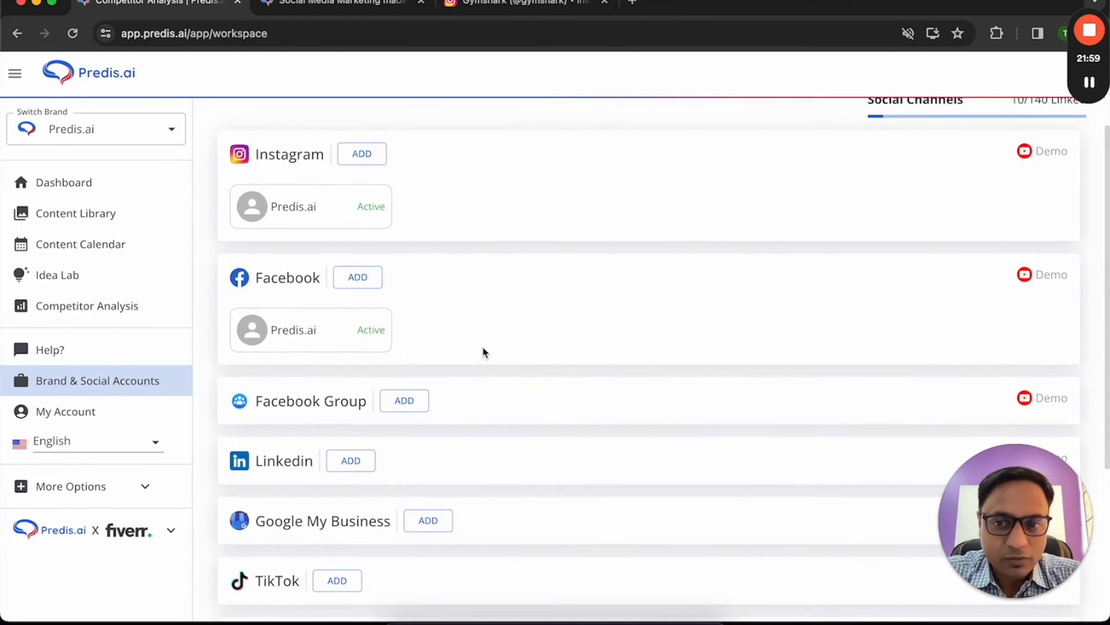
scroll(485, 352, "up", 7)
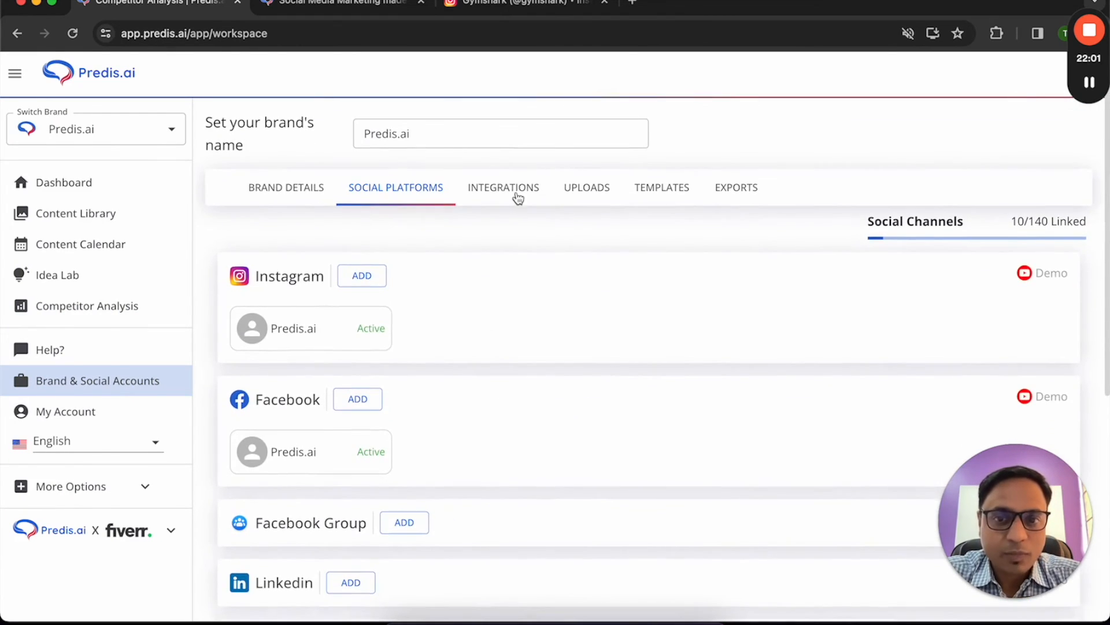
- Review the brand's e-commerce integrations, uploaded media and saved templates
left_click(517, 194)
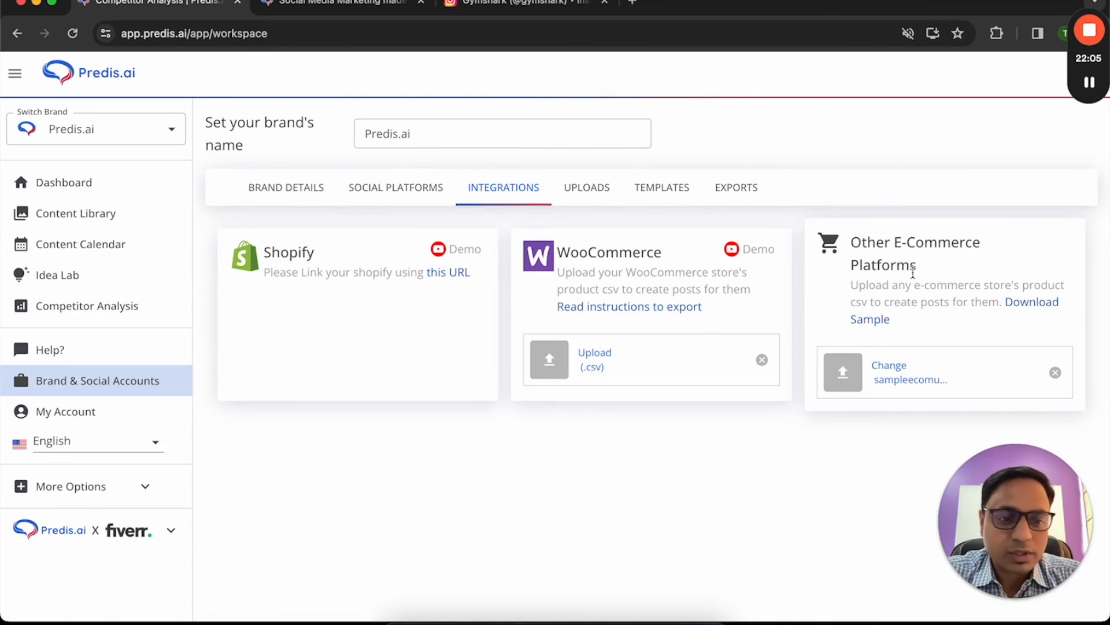
left_click(589, 197)
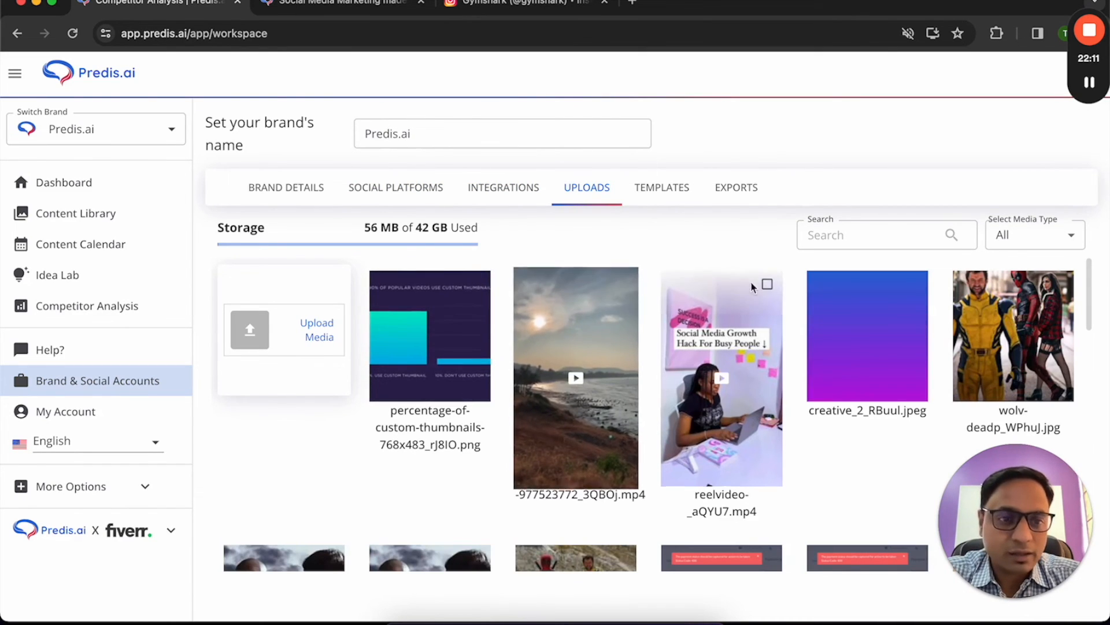
left_click(664, 196)
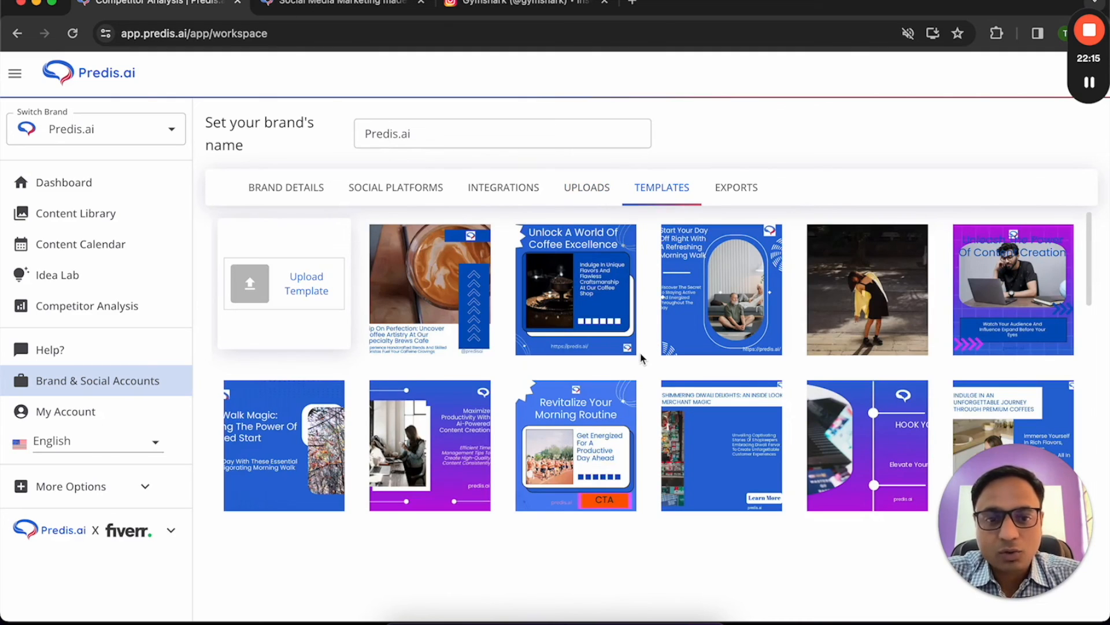
scroll(640, 359, "down", 3)
scroll(641, 359, "up", 3)
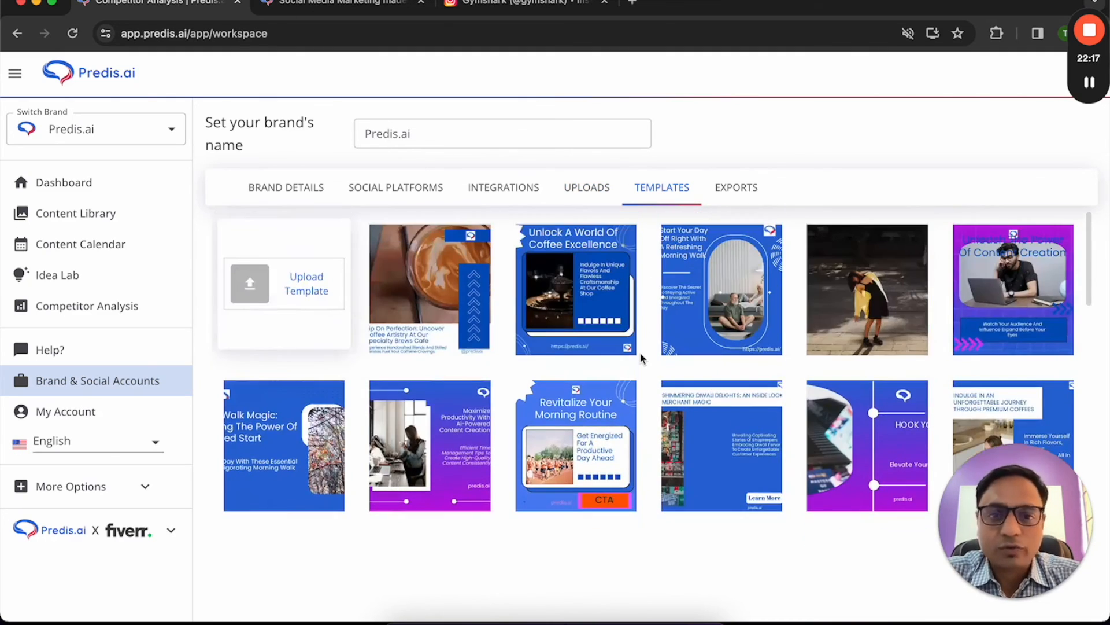
- Open the My Account settings and look through the added brands and the team members list
left_click(90, 413)
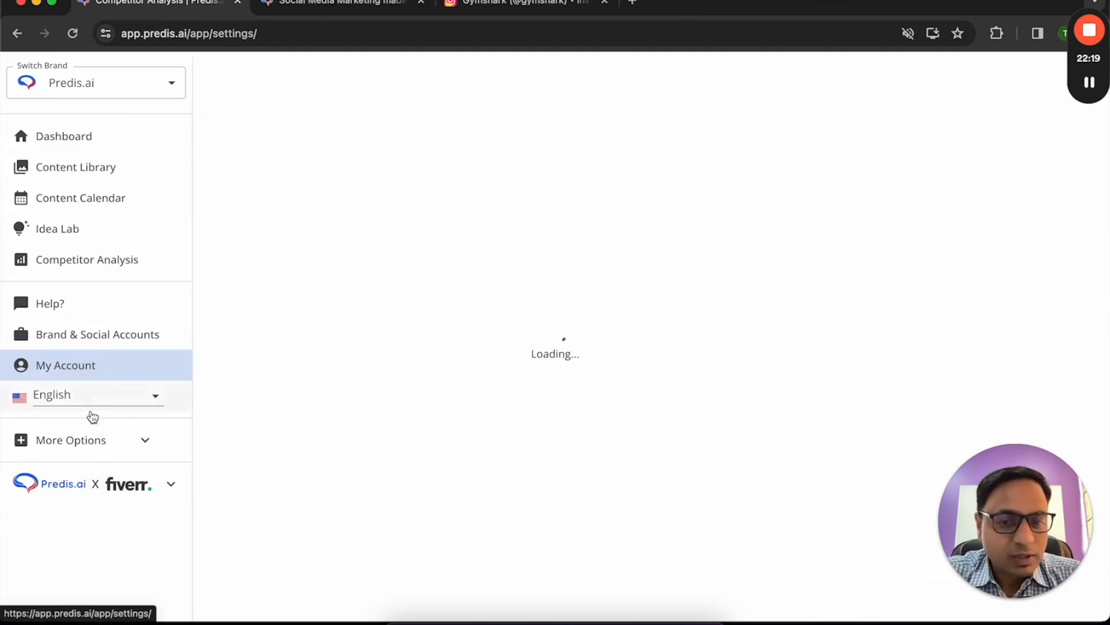
left_click(359, 136)
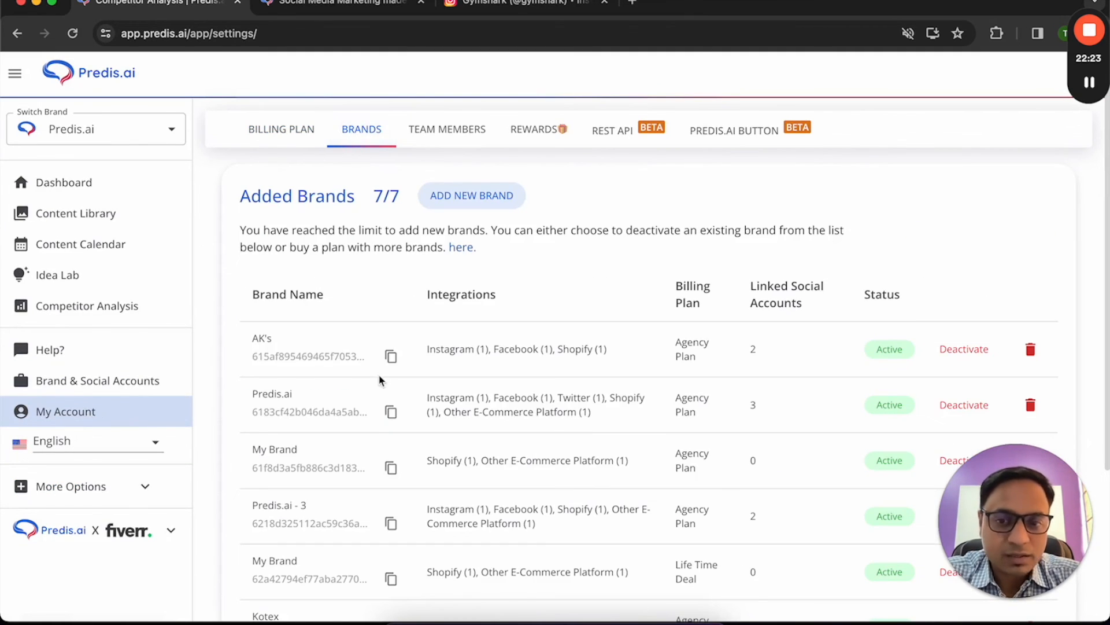
scroll(380, 380, "down", 3)
scroll(379, 380, "up", 3)
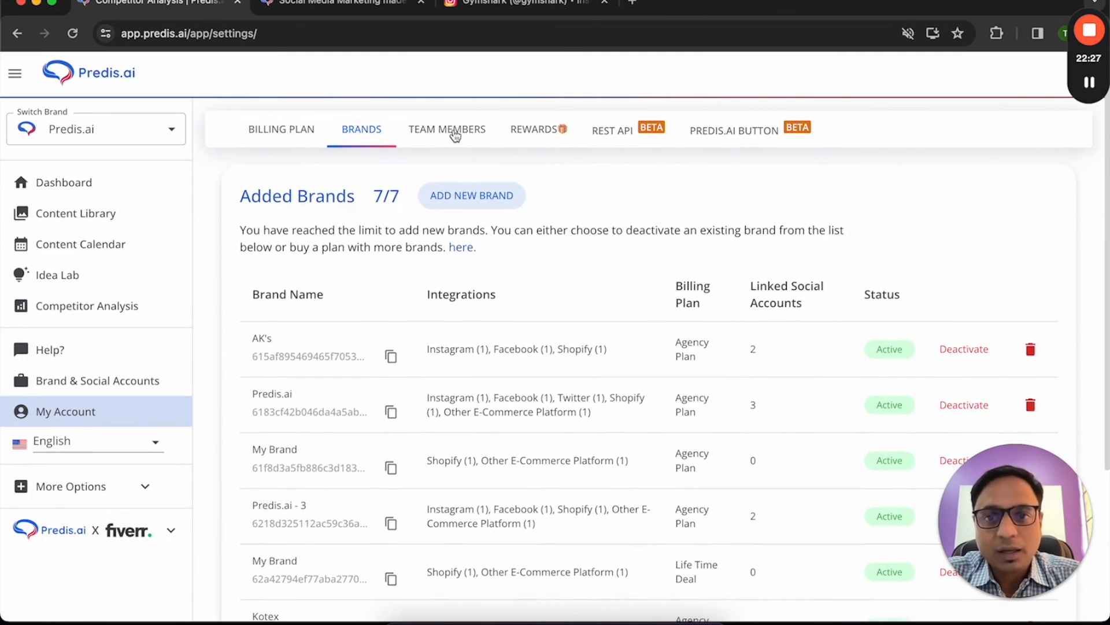
left_click(453, 132)
scroll(431, 347, "down", 1)
scroll(431, 358, "up", 1)
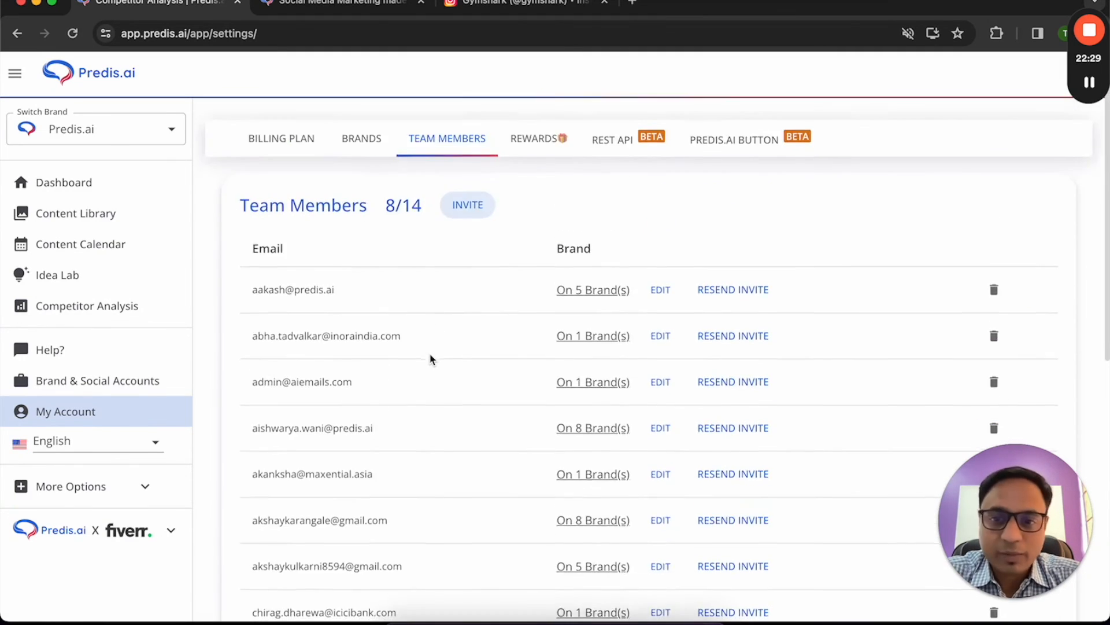
- Start a new team member invitation and enter the member's e-mail address
left_click(478, 197)
left_click(474, 246)
type("ema")
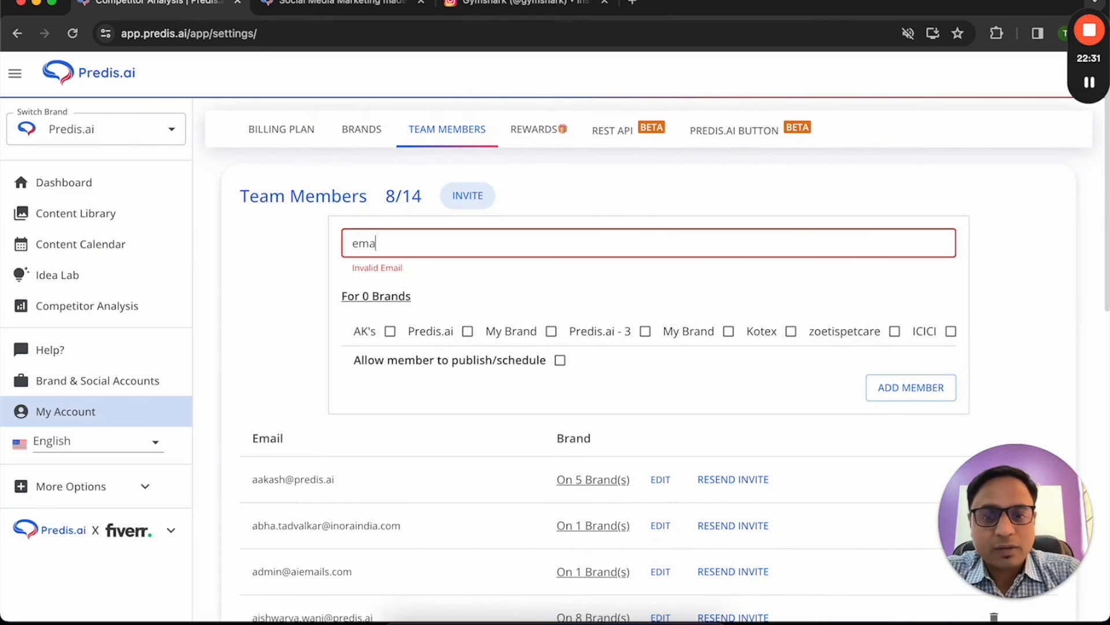
type("il@email.c")
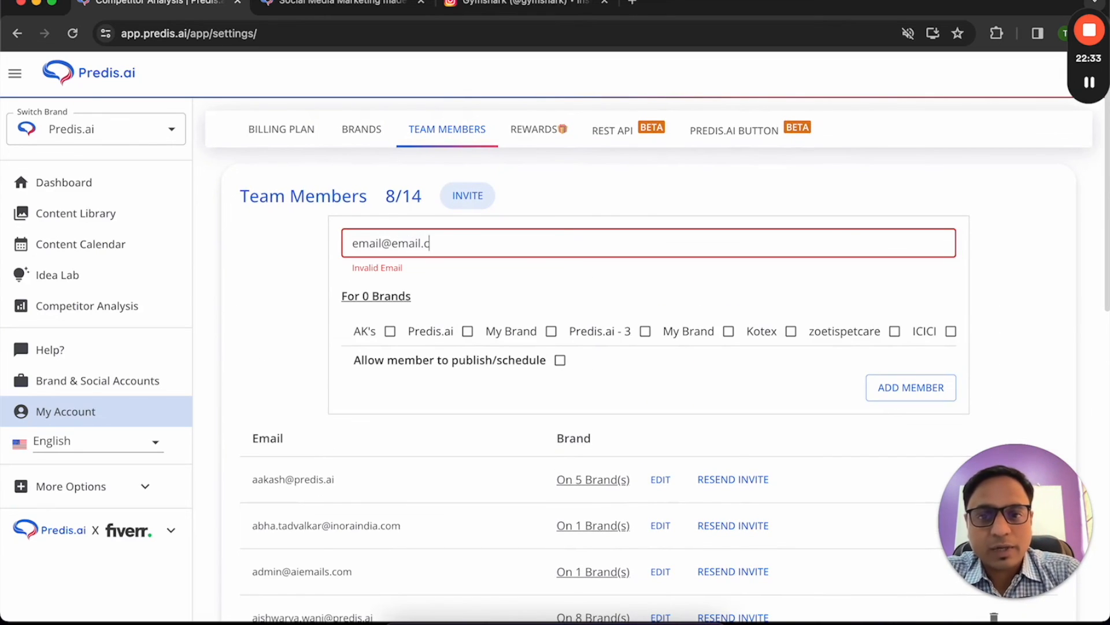
type("om")
key("super+a")
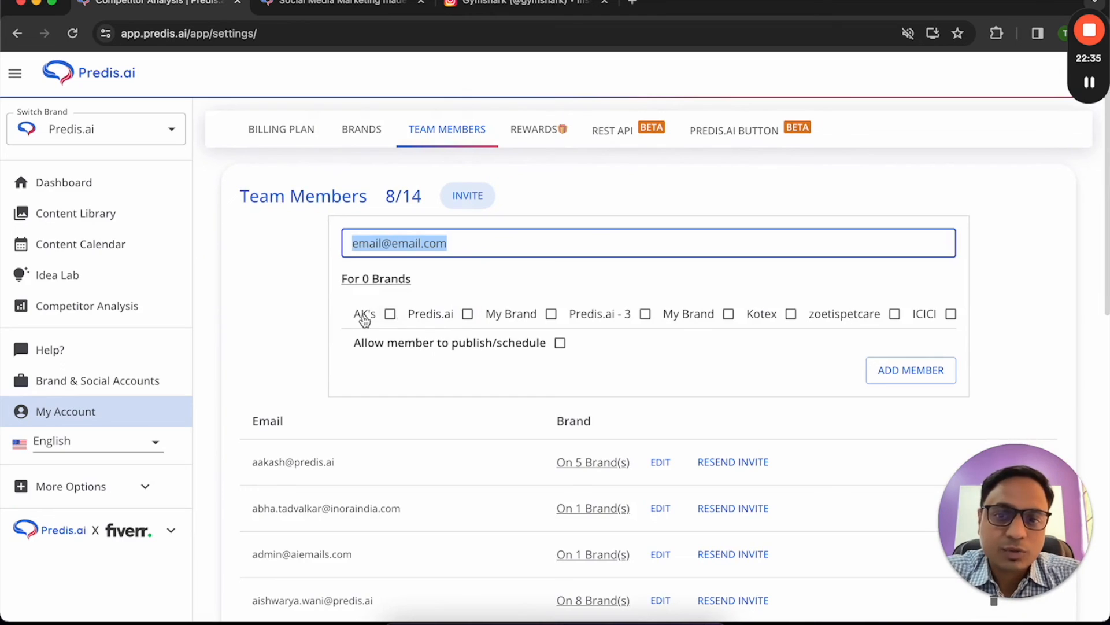
- Try assigning the invited member to the Predis.ai, first My Brand and Predis.ai - 3 brands, and clear those selections again
left_click(467, 314)
left_click(551, 314)
left_click(644, 315)
left_click(645, 315)
left_click(551, 314)
left_click(467, 314)
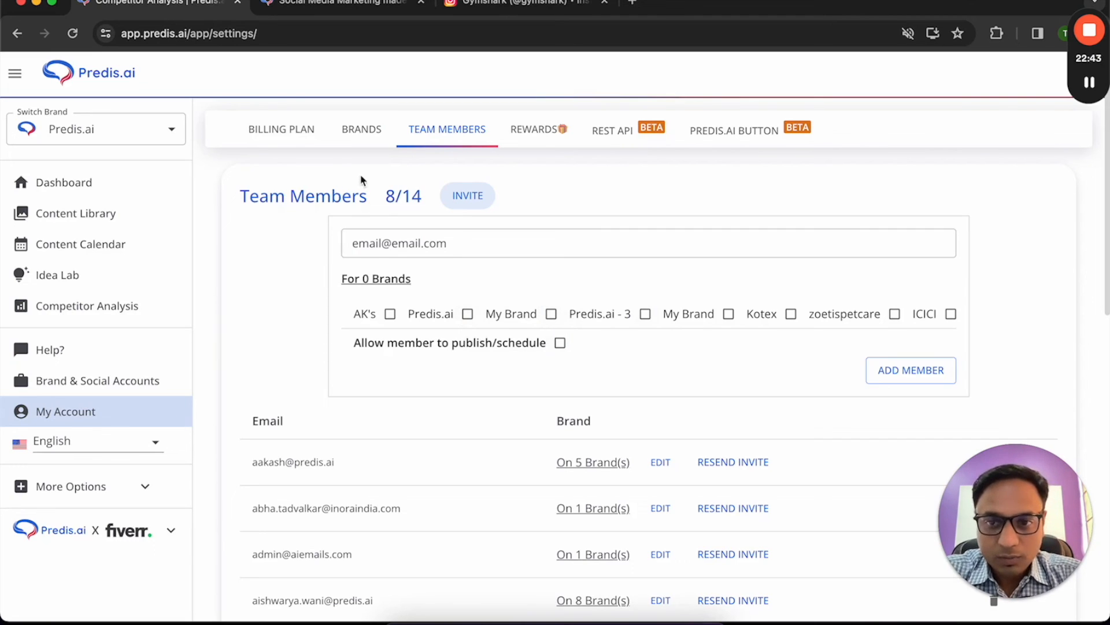
- Open the Predis.ai help chat
left_click(75, 352)
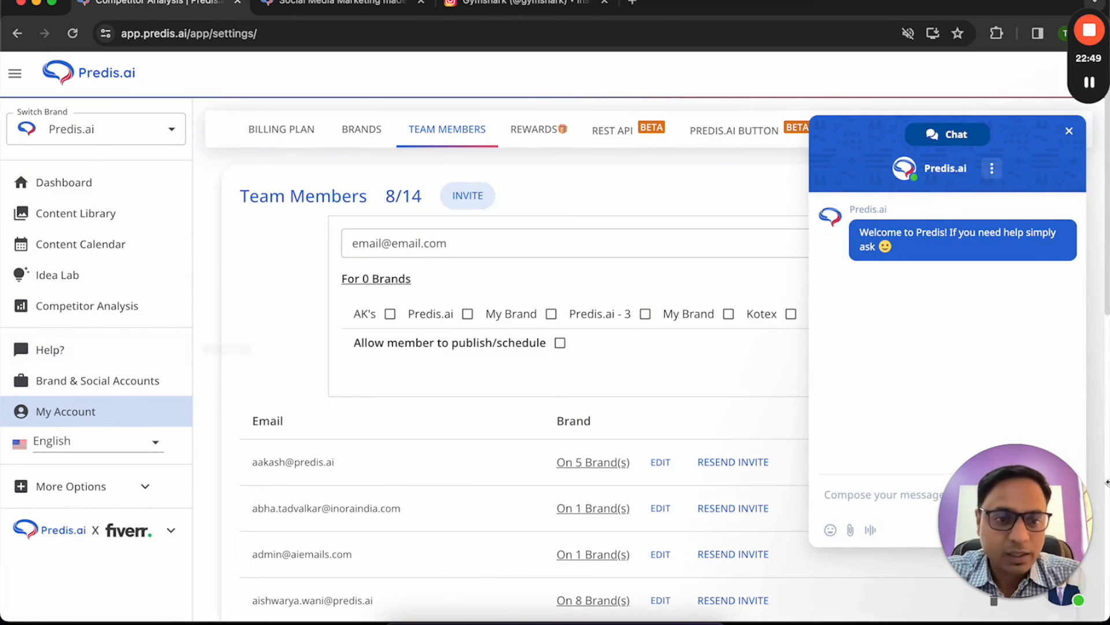
left_click_drag(1029, 500, 174, 458)
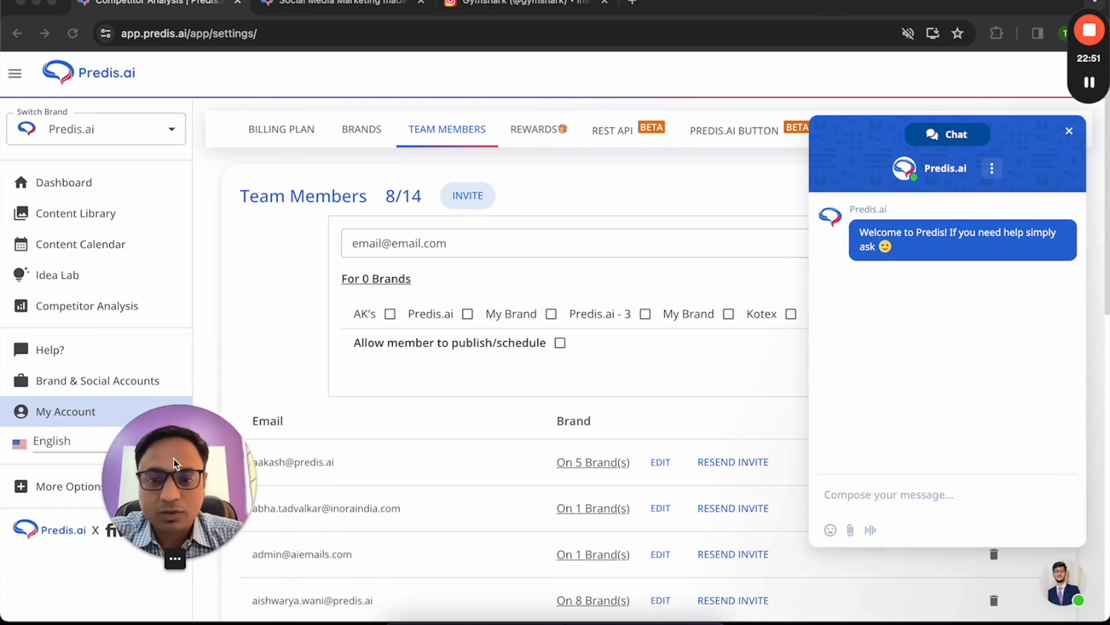